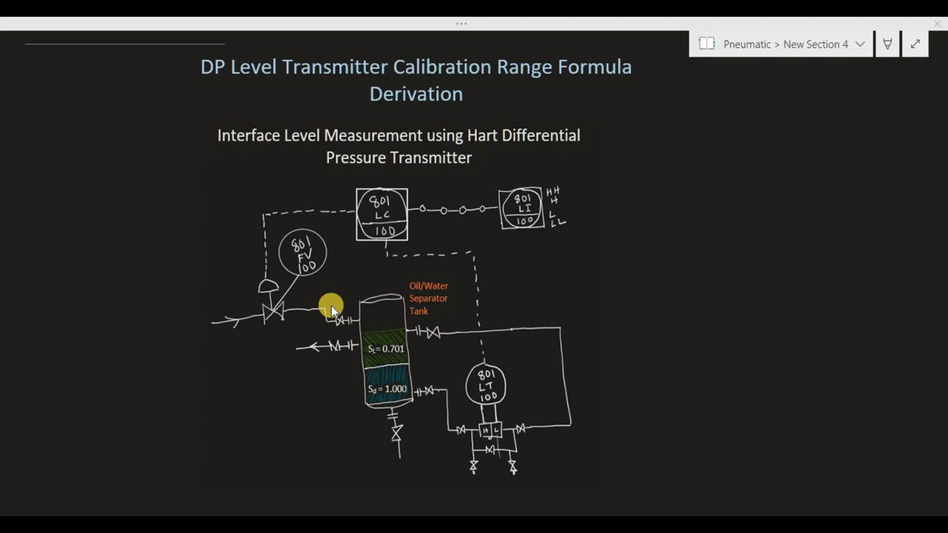
- Scroll through the Pneumatic notebook page to find the interface level DP transmitter diagram
scroll(338, 328, "down", 10)
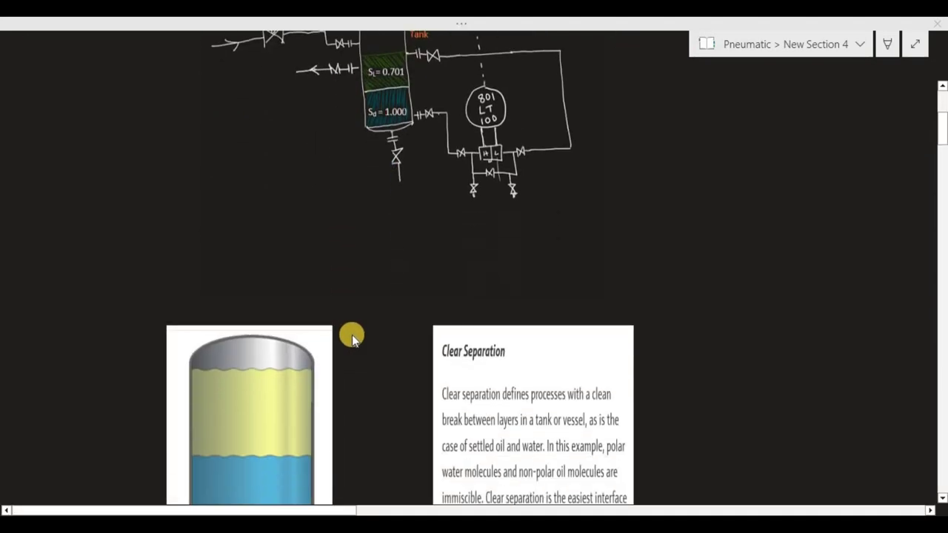
scroll(356, 338, "down", 3)
scroll(400, 240, "up", 1)
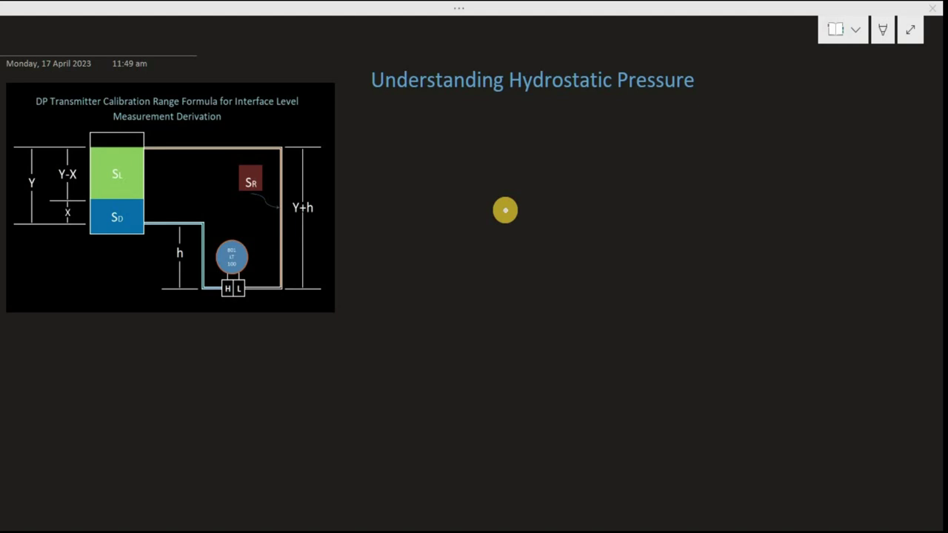
- Sketch a container hatched as fluid and label its density D
mouse_move(421, 140)
left_mouse_down()
mouse_move(424, 231)
mouse_move(507, 237)
mouse_move(498, 133)
left_mouse_up()
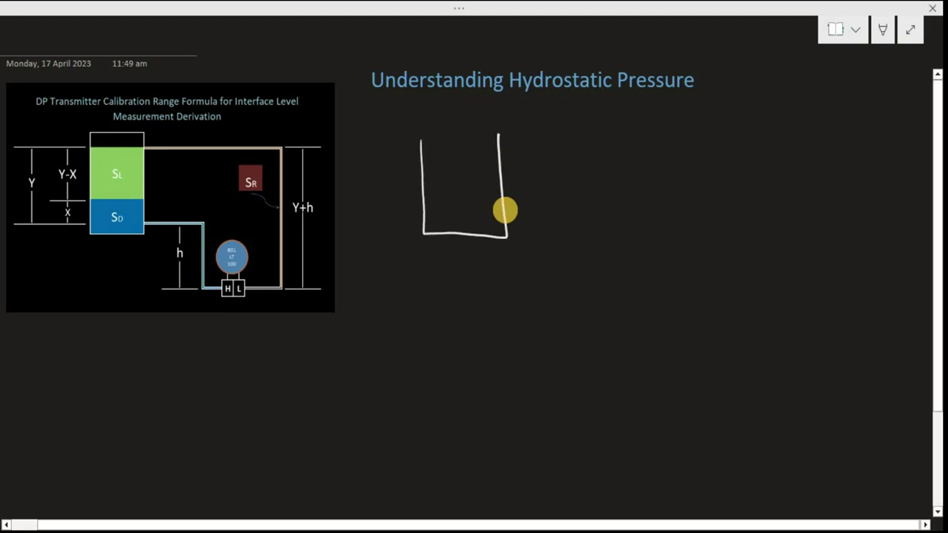
left_click_drag(424, 156, 496, 150)
mouse_move(436, 159)
left_mouse_down()
mouse_move(425, 183)
mouse_move(431, 202)
left_mouse_up()
mouse_move(467, 164)
left_mouse_down()
mouse_move(445, 220)
mouse_move(458, 224)
left_mouse_up()
left_click_drag(486, 182, 471, 224)
left_click_drag(498, 195, 489, 230)
left_click_drag(446, 128, 447, 139)
mouse_move(446, 126)
left_mouse_down()
mouse_move(461, 135)
mouse_move(449, 142)
left_mouse_up()
- Handwrite P = F/A beside the container as equation 1
left_click_drag(541, 132, 541, 166)
mouse_move(540, 134)
left_mouse_down()
mouse_move(541, 149)
mouse_move(592, 148)
left_mouse_up()
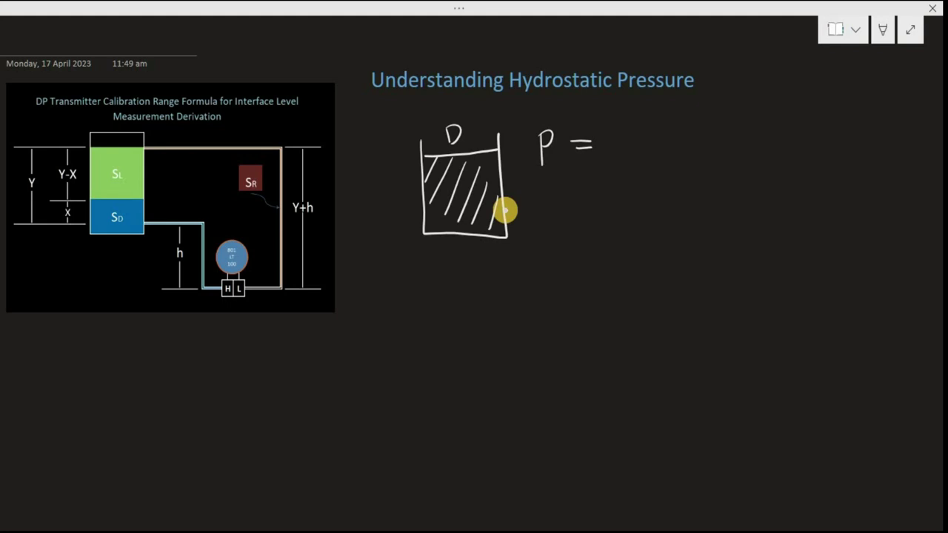
mouse_move(617, 119)
left_mouse_down()
mouse_move(619, 136)
mouse_move(631, 111)
left_mouse_up()
left_click_drag(618, 125, 632, 122)
left_click_drag(605, 146, 661, 146)
left_click_drag(623, 173, 634, 165)
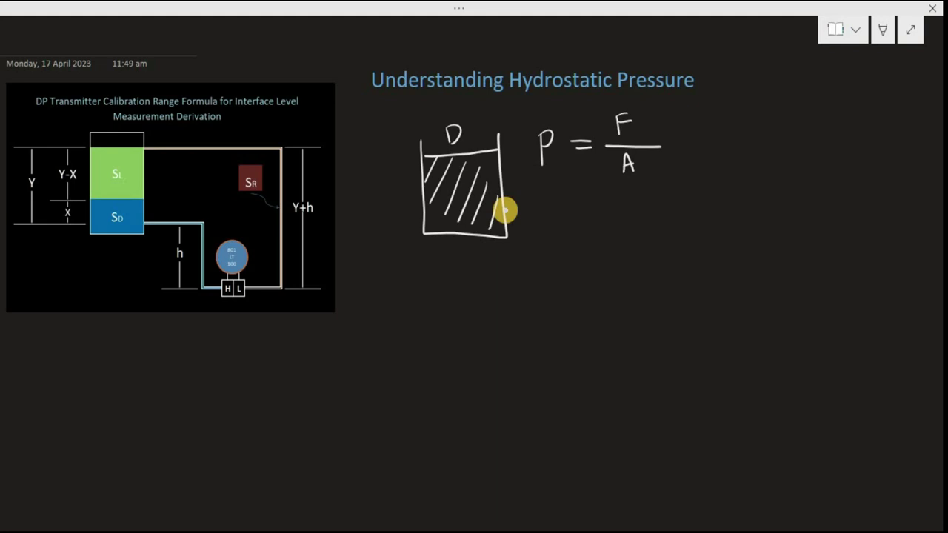
- Draw a downward weight arrow in the fluid and write P = W/A as equation 2
left_click_drag(477, 194, 478, 197)
mouse_move(561, 214)
left_mouse_down()
mouse_move(563, 242)
mouse_move(563, 225)
left_mouse_up()
left_click_drag(472, 154, 478, 194)
left_click_drag(477, 160, 482, 189)
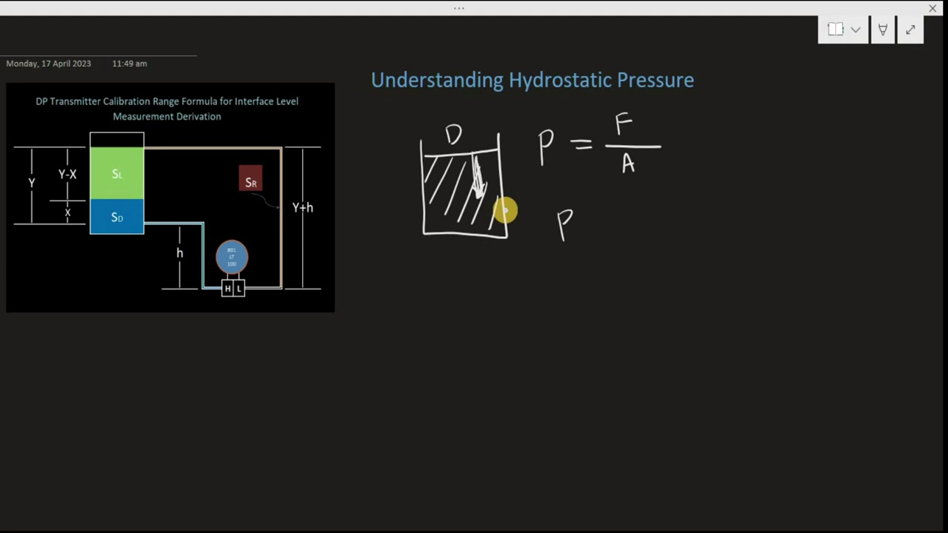
left_click_drag(586, 210, 602, 215)
mouse_move(624, 189)
left_mouse_down()
mouse_move(632, 207)
mouse_move(645, 186)
mouse_move(662, 212)
mouse_move(648, 238)
mouse_move(648, 228)
left_mouse_up()
left_click_drag(685, 140, 706, 138)
mouse_move(694, 132)
left_mouse_down()
mouse_move(706, 131)
mouse_move(701, 152)
mouse_move(715, 135)
left_mouse_up()
left_click_drag(680, 204, 741, 208)
mouse_move(744, 183)
left_mouse_down()
mouse_move(725, 187)
mouse_move(738, 180)
left_mouse_up()
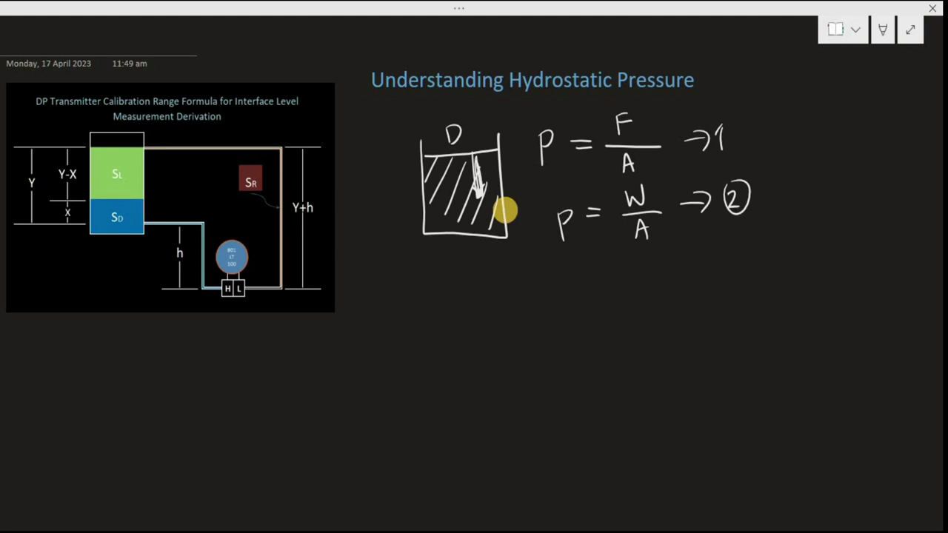
- Handwrite P = dw/dA below the first formulas as equation 3
mouse_move(545, 287)
left_mouse_down()
mouse_move(546, 311)
mouse_move(546, 298)
mouse_move(580, 290)
left_mouse_up()
mouse_move(568, 299)
left_mouse_down()
mouse_move(613, 286)
mouse_move(636, 267)
left_mouse_up()
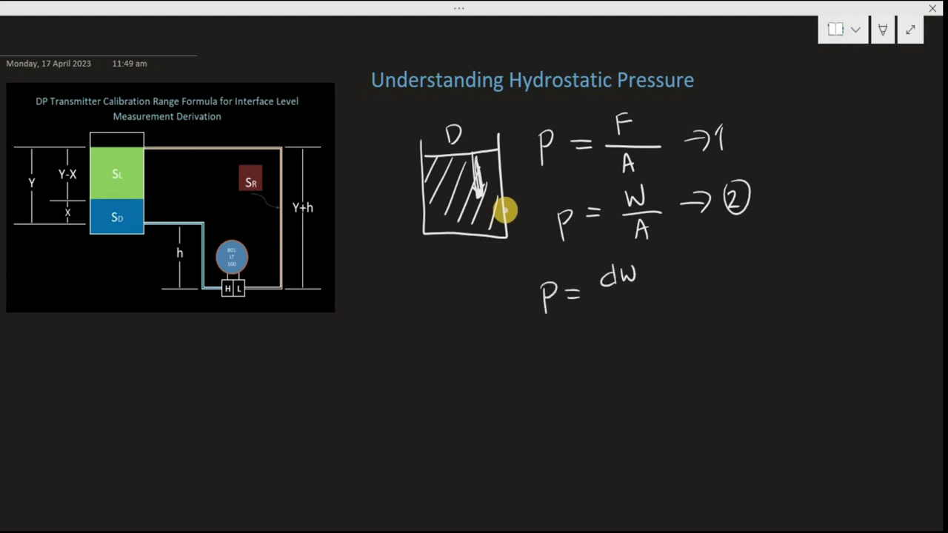
mouse_move(602, 294)
left_mouse_down()
mouse_move(649, 295)
mouse_move(621, 323)
left_mouse_up()
mouse_move(627, 325)
left_mouse_down()
mouse_move(634, 303)
mouse_move(642, 324)
left_mouse_up()
left_click_drag(631, 315, 683, 290)
mouse_move(675, 280)
left_mouse_down()
mouse_move(675, 301)
mouse_move(701, 299)
mouse_move(710, 274)
left_mouse_up()
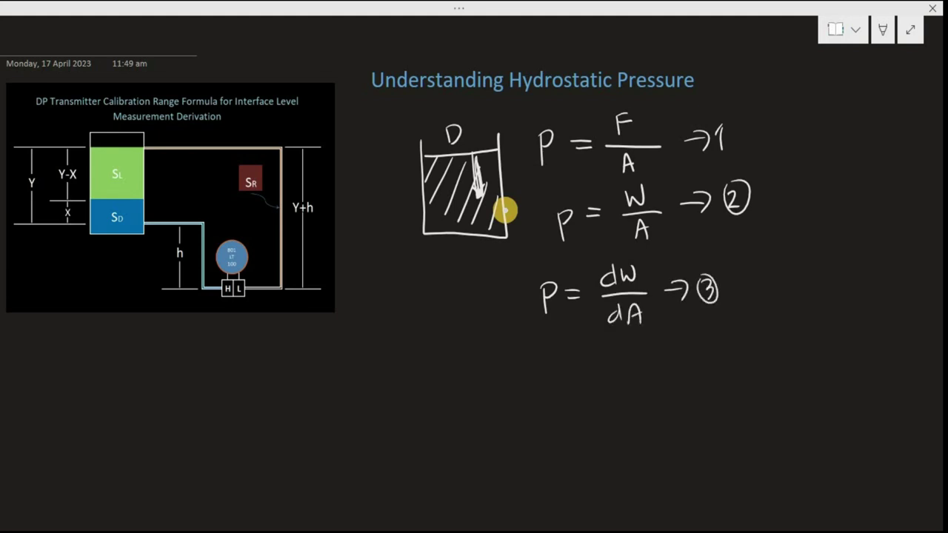
- Write density D = dw/dV, then dw = D dV numbered as equation 5
mouse_move(378, 297)
left_mouse_down()
mouse_move(378, 320)
mouse_move(412, 306)
left_mouse_up()
mouse_move(442, 277)
left_mouse_down()
mouse_move(445, 289)
mouse_move(465, 273)
left_mouse_up()
mouse_move(433, 299)
left_mouse_down()
mouse_move(469, 298)
mouse_move(447, 326)
left_mouse_up()
mouse_move(453, 299)
left_mouse_down()
mouse_move(453, 326)
mouse_move(473, 299)
left_mouse_up()
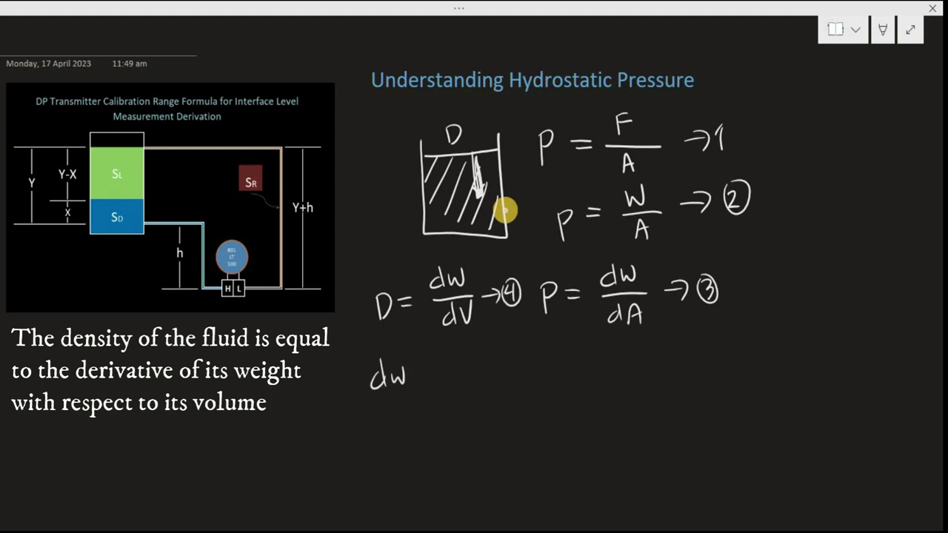
left_click_drag(424, 366, 440, 365)
left_click_drag(427, 374, 457, 378)
mouse_move(456, 354)
left_mouse_down()
mouse_move(458, 378)
mouse_move(492, 372)
mouse_move(510, 347)
mouse_move(538, 357)
mouse_move(530, 371)
left_mouse_up()
mouse_move(540, 351)
left_mouse_down()
mouse_move(541, 367)
mouse_move(551, 345)
left_mouse_up()
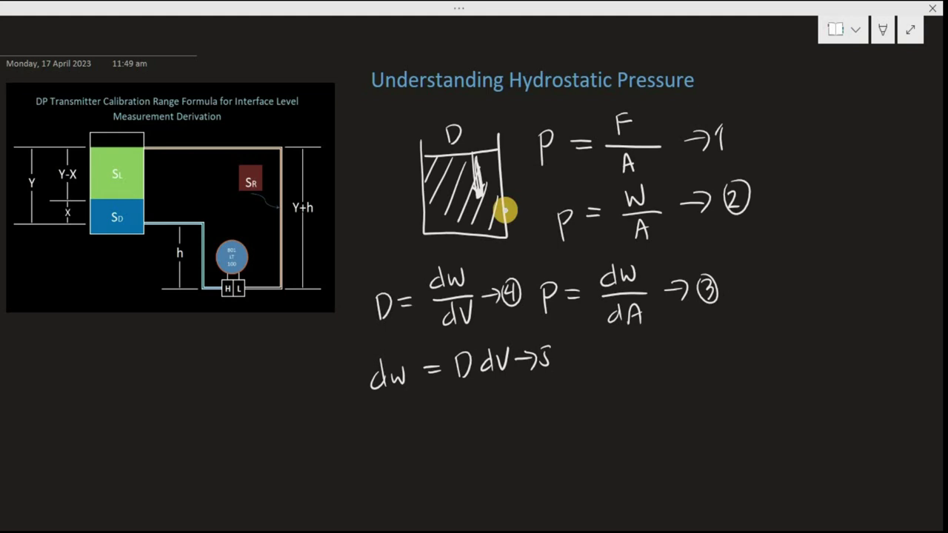
- Write the volume relation dv = hdA and underline hdA
left_click_drag(409, 419, 406, 433)
mouse_move(410, 405)
left_mouse_down()
mouse_move(412, 431)
mouse_move(426, 412)
mouse_move(460, 415)
left_mouse_up()
left_click_drag(444, 421, 492, 423)
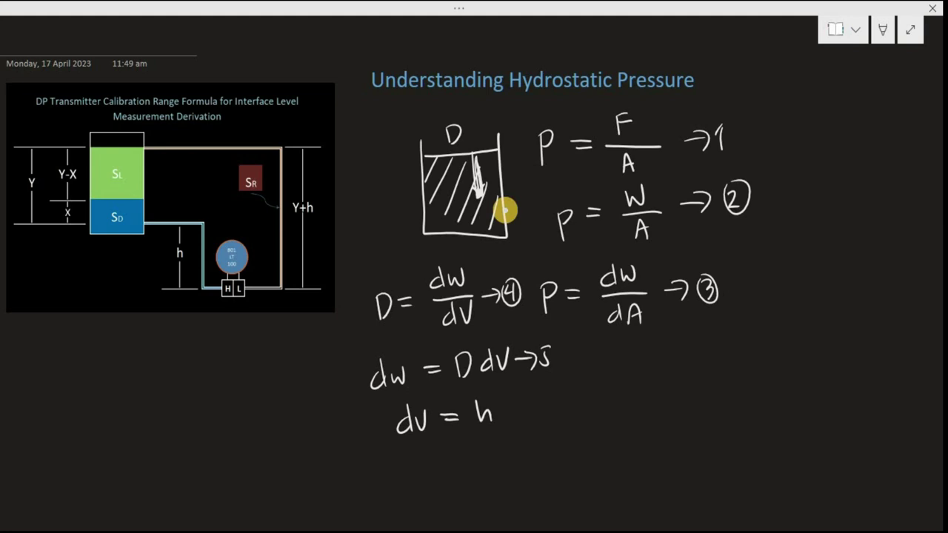
mouse_move(516, 408)
left_mouse_down()
mouse_move(518, 421)
mouse_move(567, 407)
mouse_move(559, 417)
mouse_move(585, 406)
mouse_move(588, 389)
left_mouse_up()
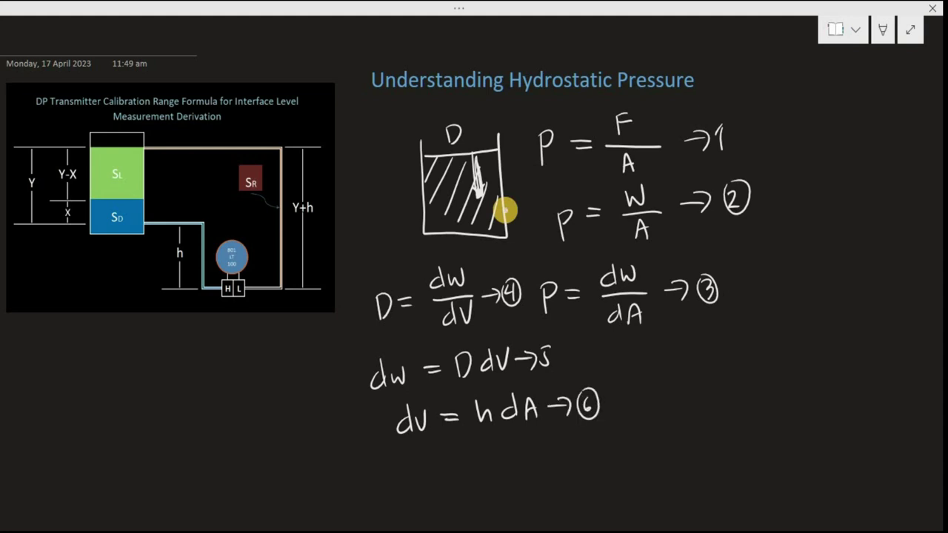
left_click_drag(482, 428, 548, 423)
- Tick equation 5 and write dw = hDdA to the right as equation 7
left_click_drag(562, 355, 578, 351)
mouse_move(677, 355)
left_mouse_down()
mouse_move(671, 368)
mouse_move(703, 343)
mouse_move(725, 347)
left_mouse_up()
left_click_drag(713, 355, 799, 354)
mouse_move(802, 327)
left_mouse_down()
mouse_move(802, 353)
mouse_move(824, 356)
mouse_move(825, 344)
mouse_move(859, 334)
left_mouse_up()
mouse_move(850, 326)
left_mouse_down()
mouse_move(851, 345)
mouse_move(876, 346)
mouse_move(871, 326)
left_mouse_up()
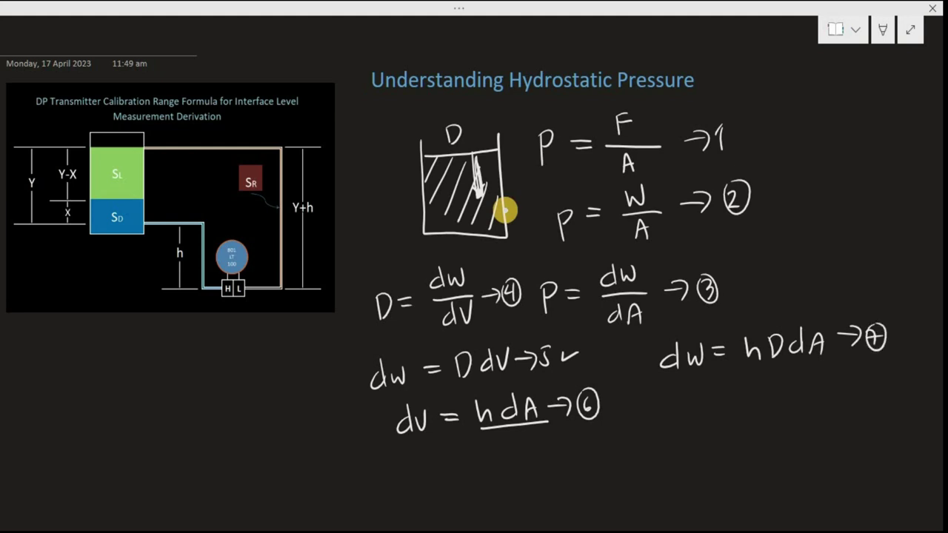
- Underline hDdA, tick equation 3, and write P = hDdA/dA below equation 7
left_click_drag(751, 368, 832, 368)
mouse_move(743, 279)
left_mouse_down()
mouse_move(749, 291)
mouse_move(781, 273)
left_mouse_up()
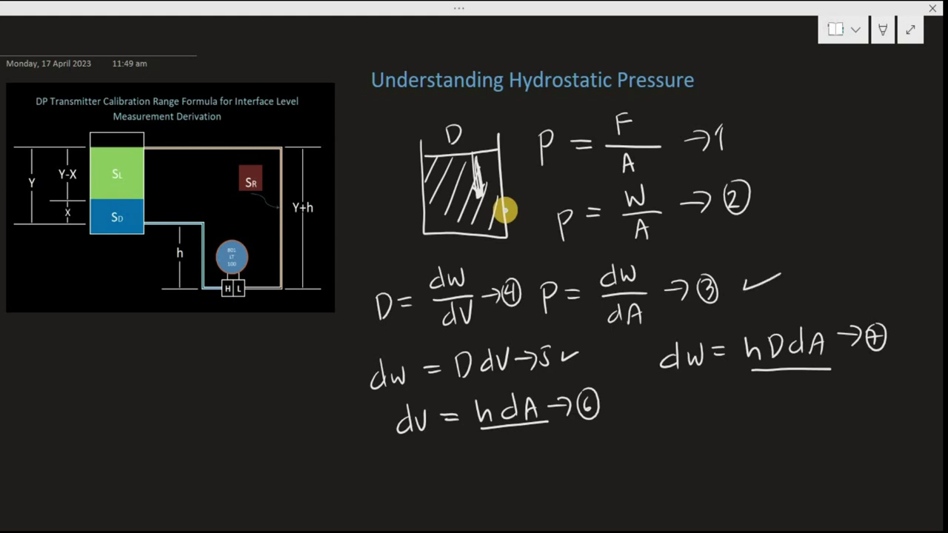
left_click_drag(648, 409, 652, 439)
mouse_move(655, 406)
left_mouse_down()
mouse_move(667, 405)
mouse_move(655, 420)
mouse_move(699, 420)
mouse_move(736, 406)
mouse_move(745, 416)
left_mouse_up()
mouse_move(753, 393)
left_mouse_down()
mouse_move(753, 417)
mouse_move(771, 412)
left_mouse_up()
mouse_move(778, 393)
left_mouse_down()
mouse_move(780, 415)
mouse_move(797, 388)
left_mouse_up()
left_click_drag(797, 388, 804, 407)
left_click_drag(728, 415, 821, 409)
mouse_move(764, 427)
left_mouse_down()
mouse_move(753, 439)
mouse_move(765, 440)
left_mouse_up()
mouse_move(773, 441)
left_mouse_down()
mouse_move(781, 421)
mouse_move(789, 440)
left_mouse_up()
mouse_move(775, 433)
left_mouse_down()
mouse_move(792, 429)
mouse_move(810, 384)
left_mouse_up()
- Cancel the dA terms and conclude P = hD as equation 8
left_click_drag(753, 439, 809, 420)
mouse_move(669, 465)
left_mouse_down()
mouse_move(671, 491)
mouse_move(672, 479)
mouse_move(713, 475)
left_mouse_up()
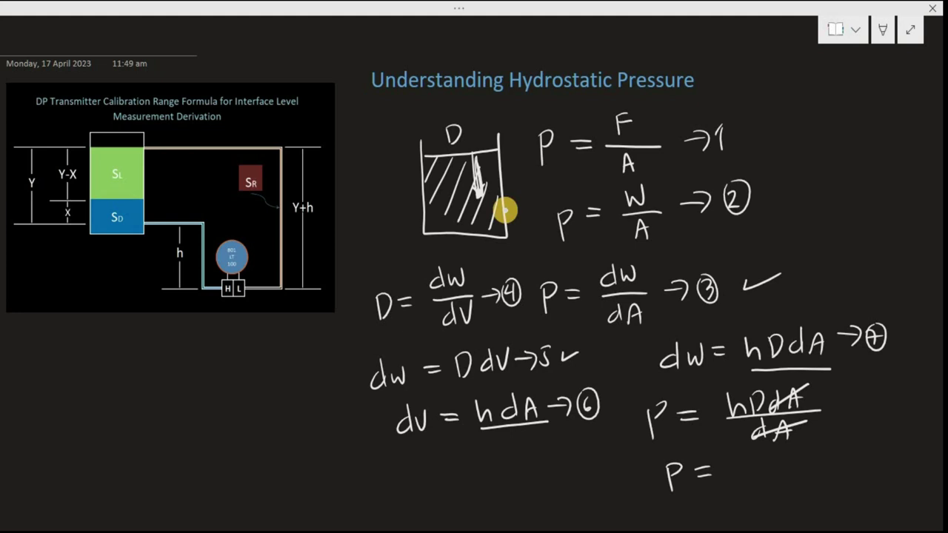
mouse_move(736, 454)
left_mouse_down()
mouse_move(735, 480)
mouse_move(748, 480)
left_mouse_up()
mouse_move(757, 461)
left_mouse_down()
mouse_move(757, 483)
mouse_move(832, 456)
mouse_move(847, 479)
left_mouse_up()
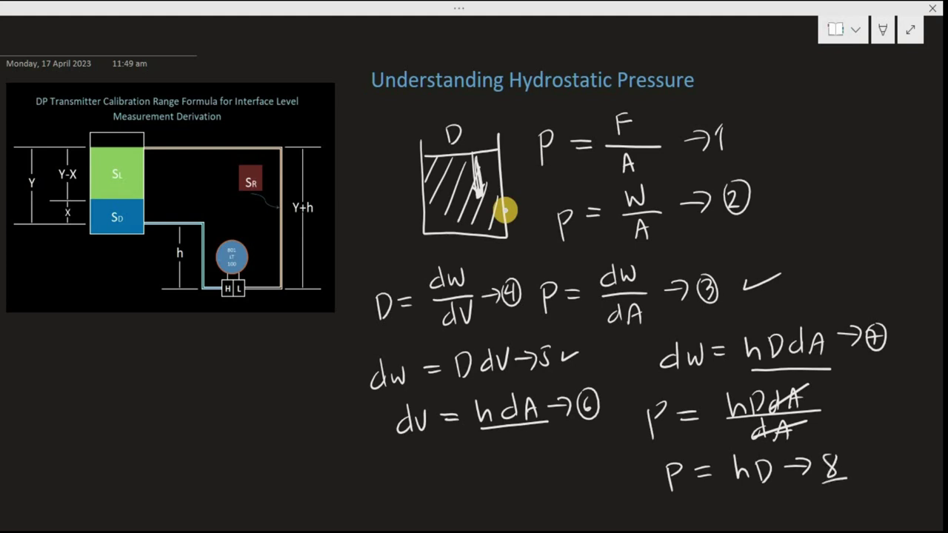
- Underline P = hD and write specific gravity Sx = Dx/DR
scroll(732, 364, "down", 5)
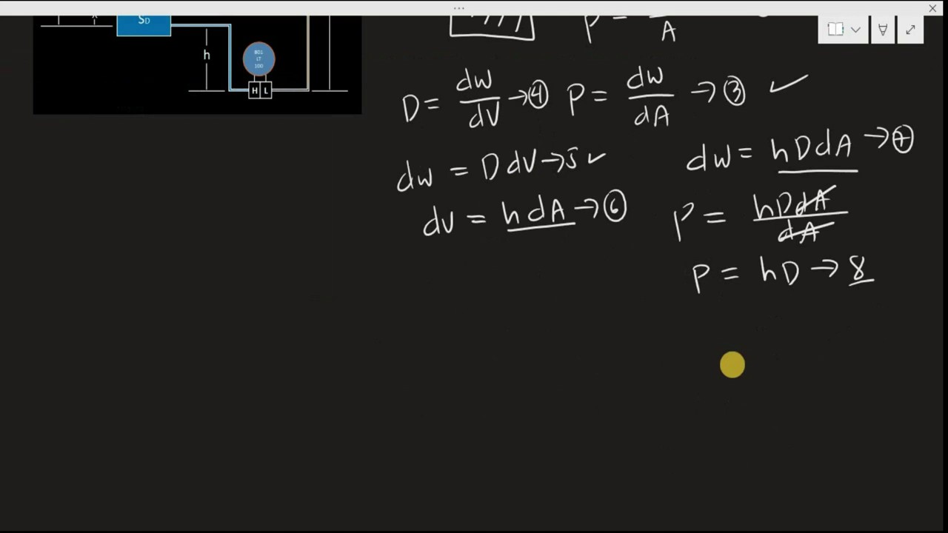
left_click_drag(689, 307, 831, 298)
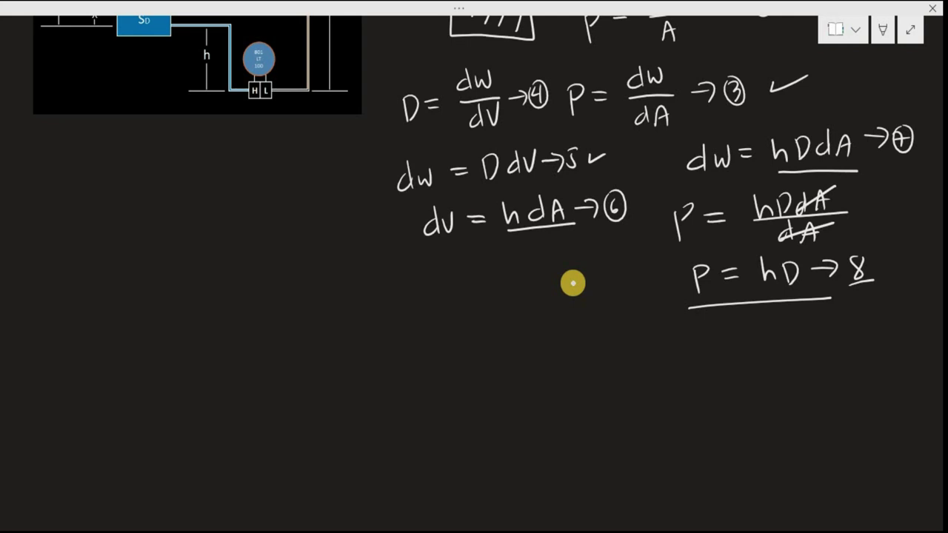
mouse_move(473, 323)
left_mouse_down()
mouse_move(450, 357)
mouse_move(497, 361)
left_mouse_up()
left_click_drag(497, 346, 484, 362)
left_click_drag(515, 328, 535, 336)
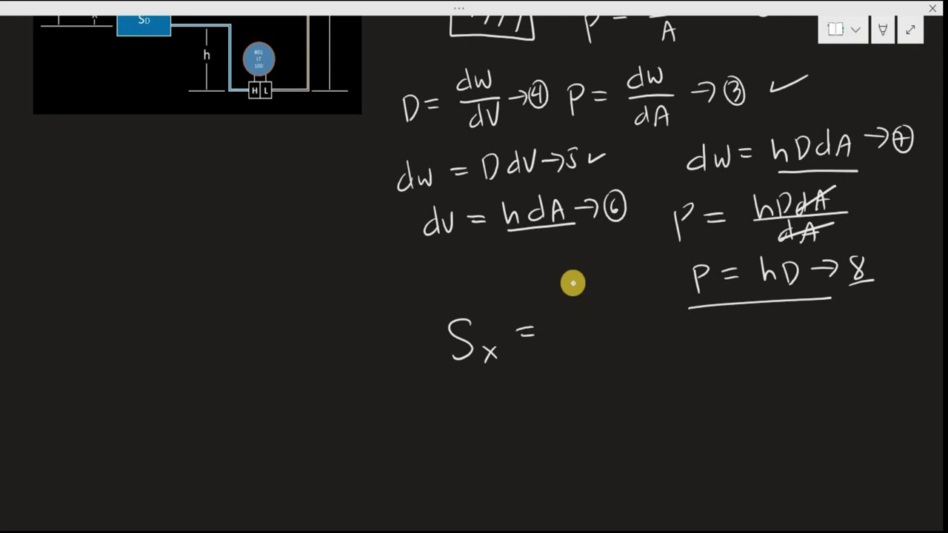
mouse_move(557, 295)
left_mouse_down()
mouse_move(558, 318)
mouse_move(611, 325)
mouse_move(571, 364)
left_mouse_up()
mouse_move(571, 339)
left_mouse_down()
mouse_move(586, 345)
mouse_move(572, 364)
mouse_move(595, 365)
left_mouse_up()
left_click_drag(595, 352, 609, 365)
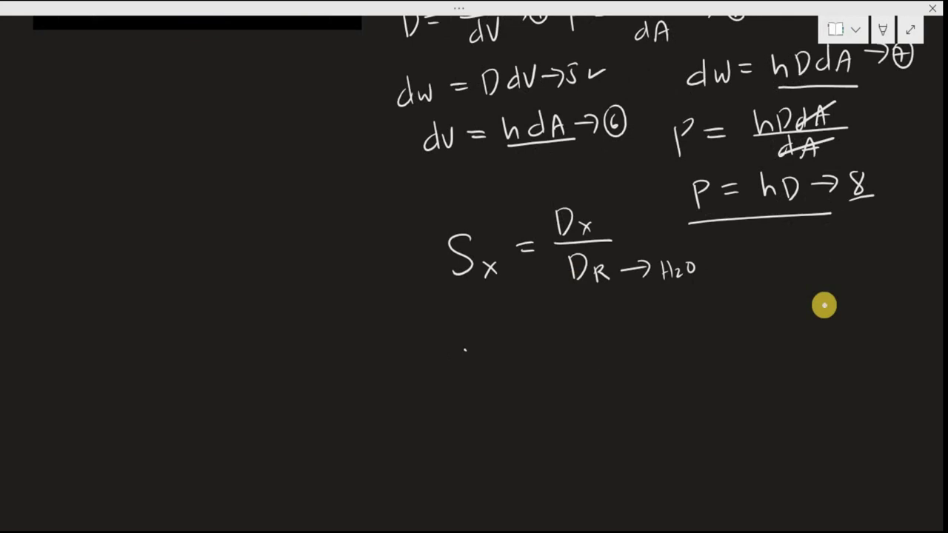
- Write water's density D H2O = 0.0361 lb/in³ and tick it
mouse_move(466, 349)
left_mouse_down()
mouse_move(466, 377)
mouse_move(486, 346)
mouse_move(472, 377)
mouse_move(492, 379)
left_mouse_up()
left_click_drag(500, 364, 502, 372)
left_click_drag(510, 363, 519, 377)
left_click_drag(527, 363, 596, 339)
mouse_move(606, 349)
left_mouse_down()
mouse_move(621, 339)
mouse_move(633, 353)
mouse_move(643, 346)
left_mouse_up()
mouse_move(655, 333)
left_mouse_down()
mouse_move(655, 356)
mouse_move(677, 339)
mouse_move(683, 368)
left_mouse_up()
left_click_drag(710, 362, 721, 349)
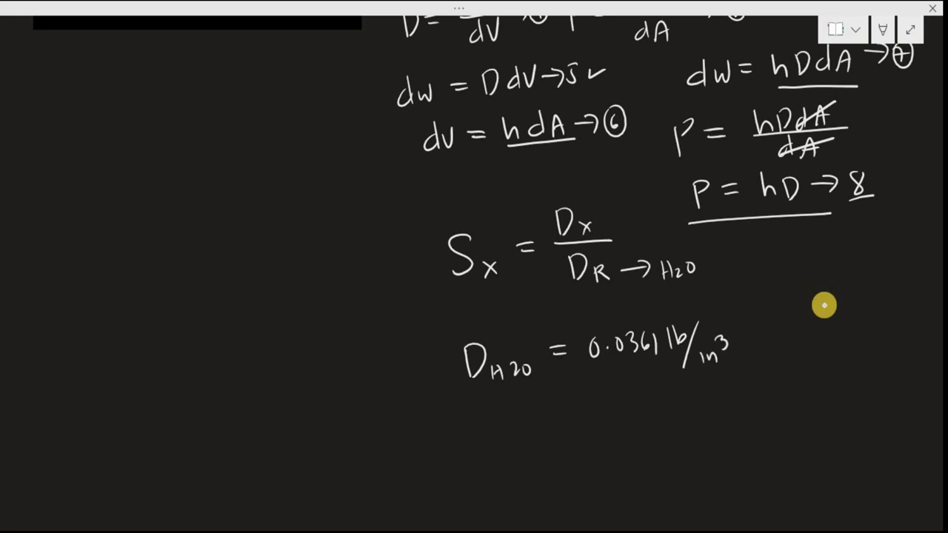
left_click_drag(715, 302, 740, 292)
- Mark Sx = Dx/DR as eq 9 and write Px = hx Dx as equation 10
scroll(825, 306, "down", 2)
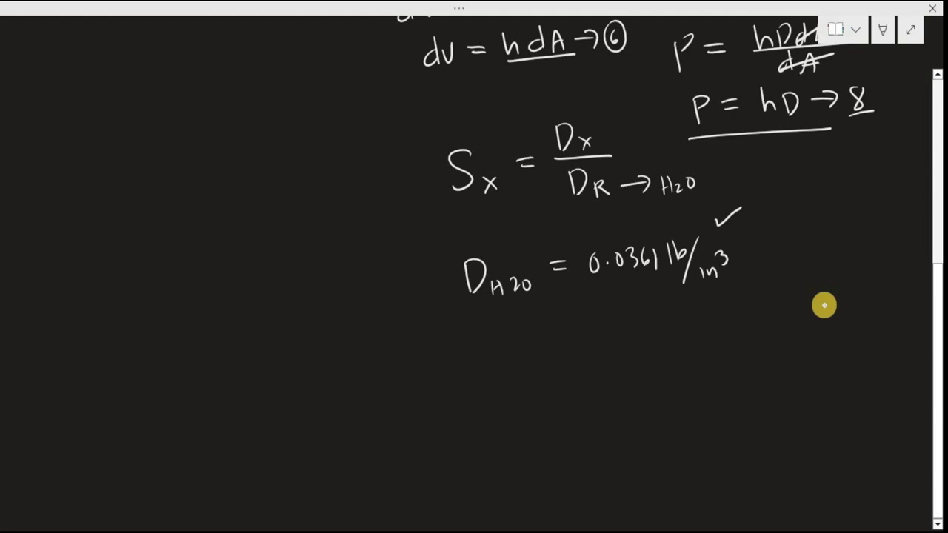
mouse_move(362, 173)
left_mouse_down()
mouse_move(381, 173)
mouse_move(384, 183)
left_mouse_up()
mouse_move(302, 180)
left_mouse_down()
mouse_move(323, 197)
mouse_move(341, 187)
left_mouse_up()
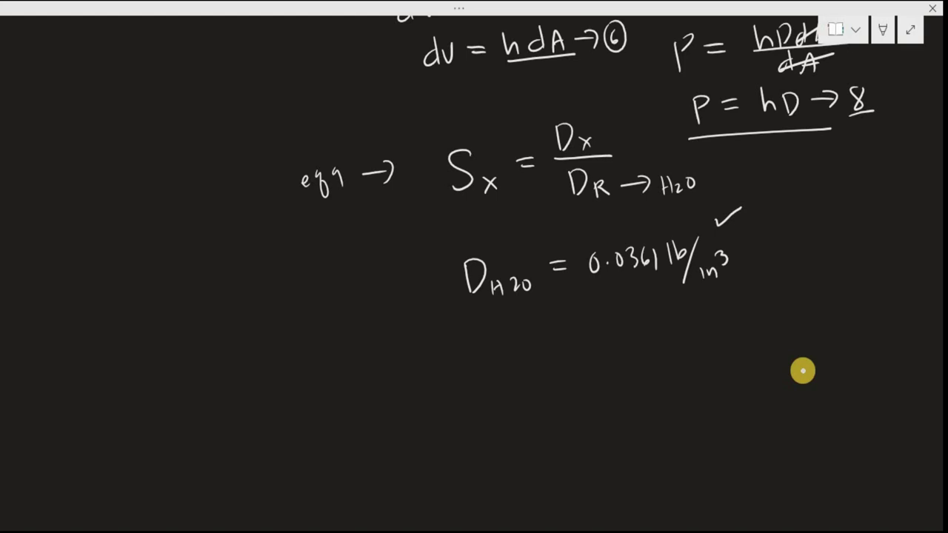
mouse_move(406, 354)
left_mouse_down()
mouse_move(408, 386)
mouse_move(409, 369)
mouse_move(434, 383)
left_mouse_up()
mouse_move(434, 369)
left_mouse_down()
mouse_move(423, 386)
mouse_move(459, 361)
mouse_move(464, 371)
mouse_move(506, 371)
left_mouse_up()
mouse_move(506, 360)
left_mouse_down()
mouse_move(494, 372)
mouse_move(519, 370)
left_mouse_up()
mouse_move(517, 346)
left_mouse_down()
mouse_move(520, 371)
mouse_move(556, 356)
mouse_move(549, 371)
mouse_move(602, 352)
mouse_move(591, 369)
left_mouse_up()
left_click_drag(627, 344, 628, 358)
left_click_drag(641, 343, 631, 332)
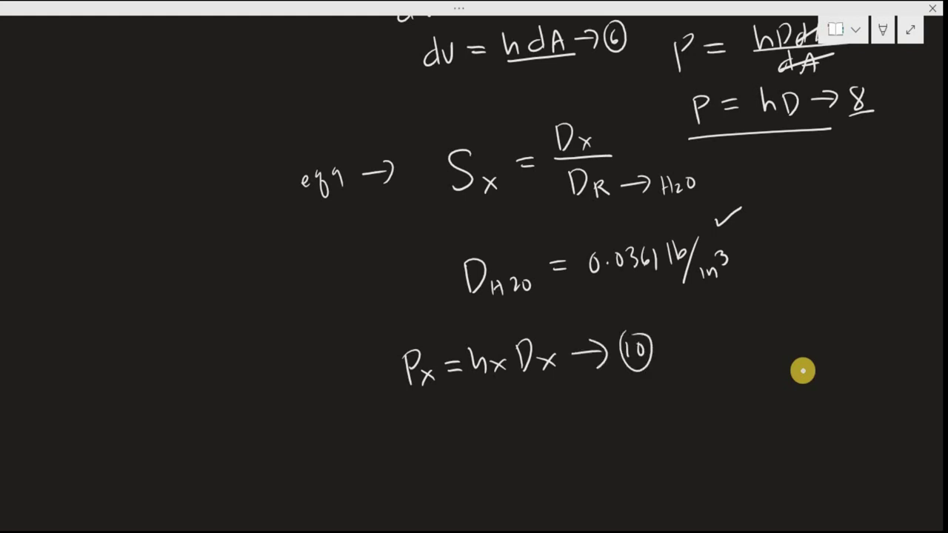
- Write Dx = Sx DR as equation 11 and underline Sx DR
scroll(834, 374, "down", 1)
scroll(834, 374, "down", 1)
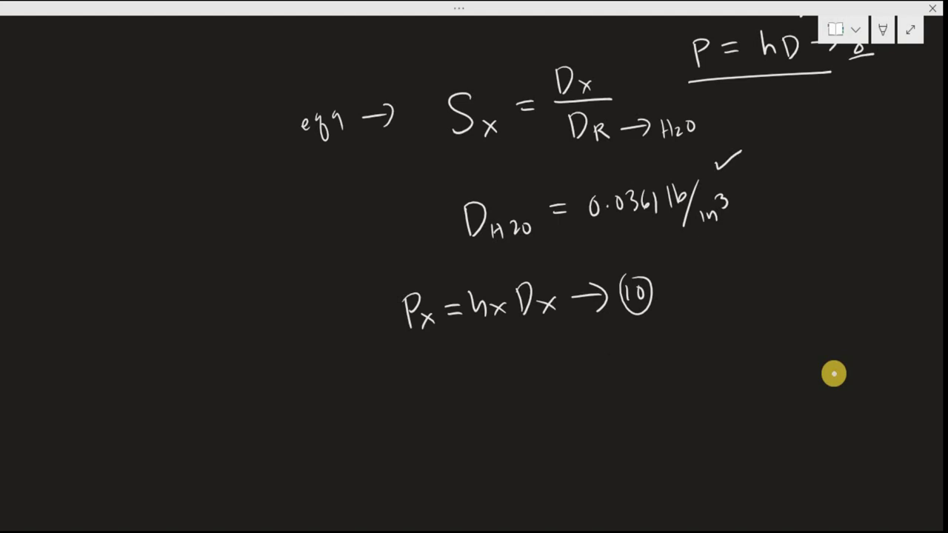
left_click_drag(415, 384, 416, 419)
mouse_move(409, 384)
left_mouse_down()
mouse_move(436, 389)
mouse_move(423, 419)
left_mouse_up()
mouse_move(432, 401)
left_mouse_down()
mouse_move(450, 414)
mouse_move(435, 418)
mouse_move(480, 391)
left_mouse_up()
left_click_drag(467, 401, 481, 400)
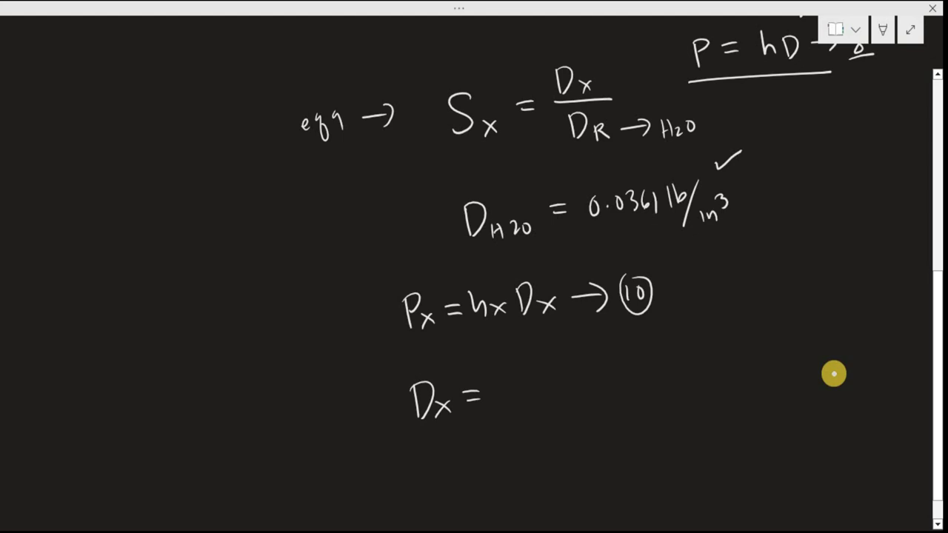
left_click_drag(524, 376, 510, 403)
left_click_drag(529, 387, 547, 400)
mouse_move(546, 385)
left_mouse_down()
mouse_move(531, 402)
mouse_move(584, 401)
left_mouse_up()
mouse_move(584, 383)
left_mouse_down()
mouse_move(597, 396)
mouse_move(646, 370)
mouse_move(642, 380)
mouse_move(668, 375)
left_mouse_up()
mouse_move(678, 360)
left_mouse_down()
mouse_move(677, 377)
mouse_move(680, 345)
left_mouse_up()
scroll(832, 356, "down", 4)
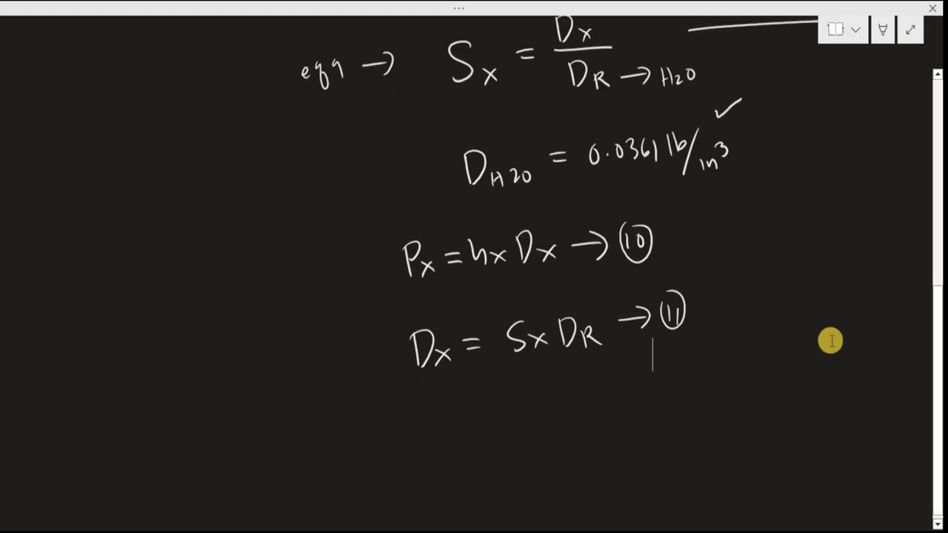
left_click_drag(522, 273, 598, 267)
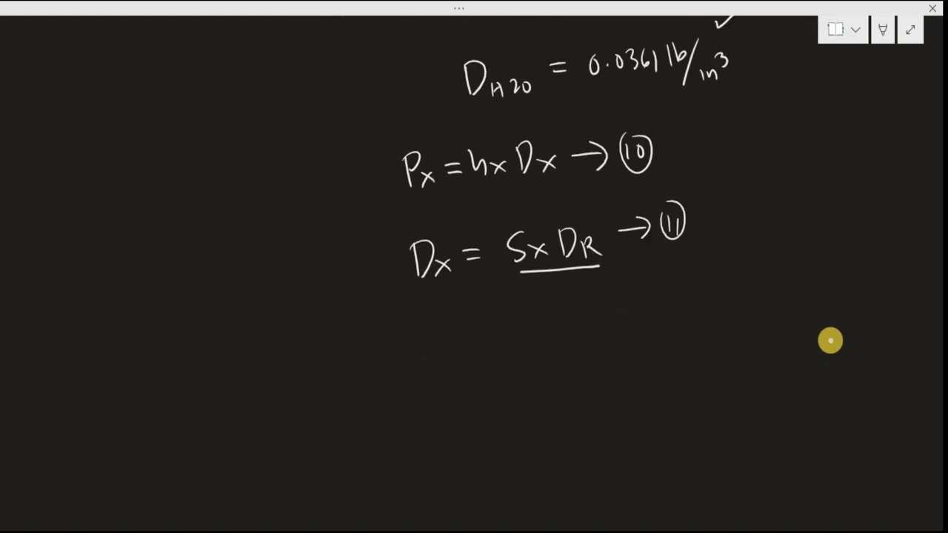
- Ink Px = hx Sx DR below equation 11, numbered as circled 12
left_click_drag(421, 329, 422, 363)
mouse_move(421, 327)
left_mouse_down()
mouse_move(426, 345)
mouse_move(448, 360)
mouse_move(435, 362)
left_mouse_up()
mouse_move(460, 332)
left_mouse_down()
mouse_move(475, 332)
mouse_move(476, 343)
mouse_move(492, 327)
mouse_move(506, 349)
mouse_move(529, 347)
left_mouse_up()
left_click_drag(529, 330, 514, 354)
left_click_drag(557, 319, 547, 346)
mouse_move(566, 332)
left_mouse_down()
mouse_move(582, 347)
mouse_move(568, 348)
left_mouse_up()
left_click_drag(592, 319, 594, 342)
mouse_move(594, 318)
left_mouse_down()
mouse_move(607, 327)
mouse_move(597, 347)
left_mouse_up()
mouse_move(616, 330)
left_mouse_down()
mouse_move(616, 348)
mouse_move(637, 347)
left_mouse_up()
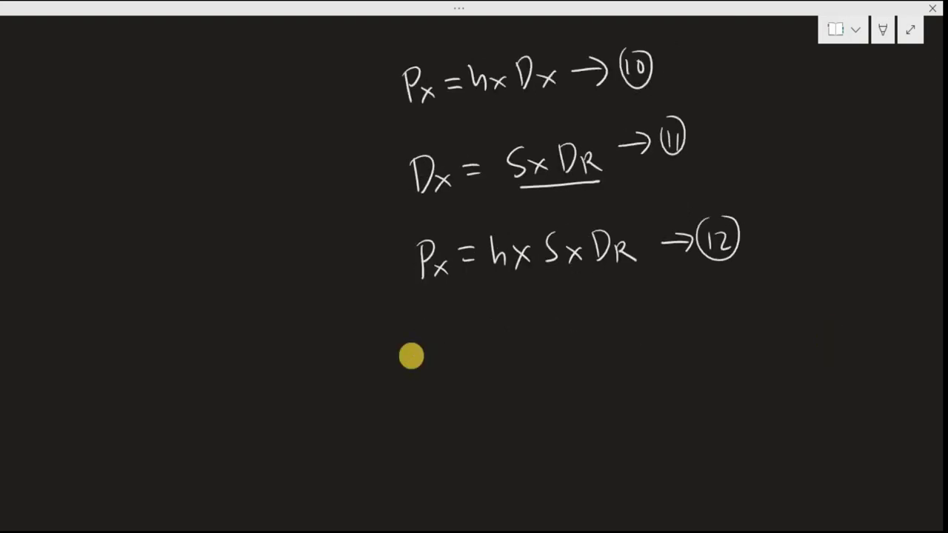
left_click(411, 356)
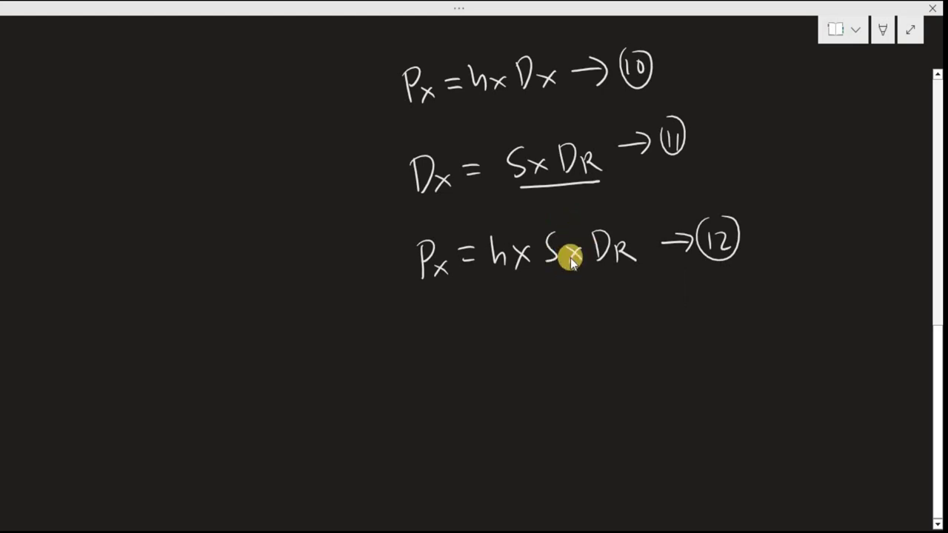
scroll(574, 258, "up", 5)
scroll(584, 256, "down", 3)
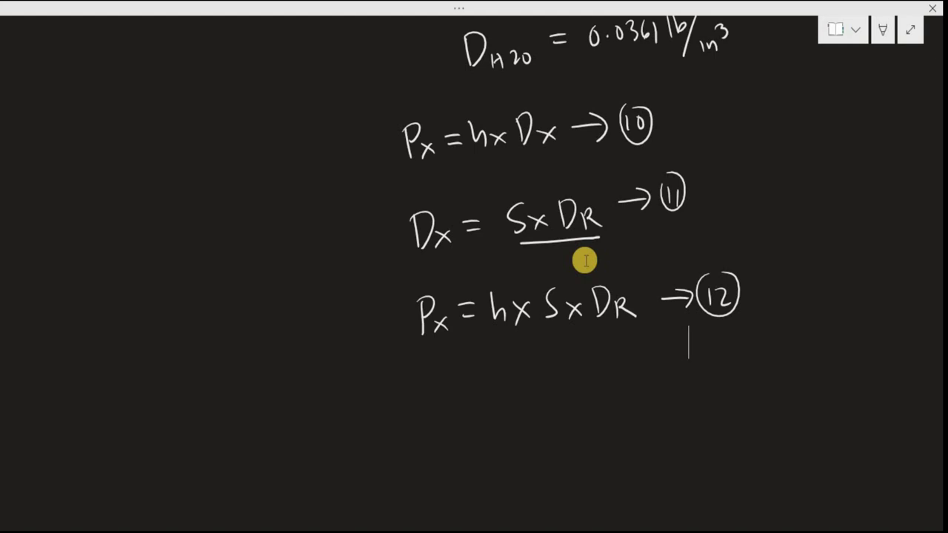
scroll(793, 152, "up", 3)
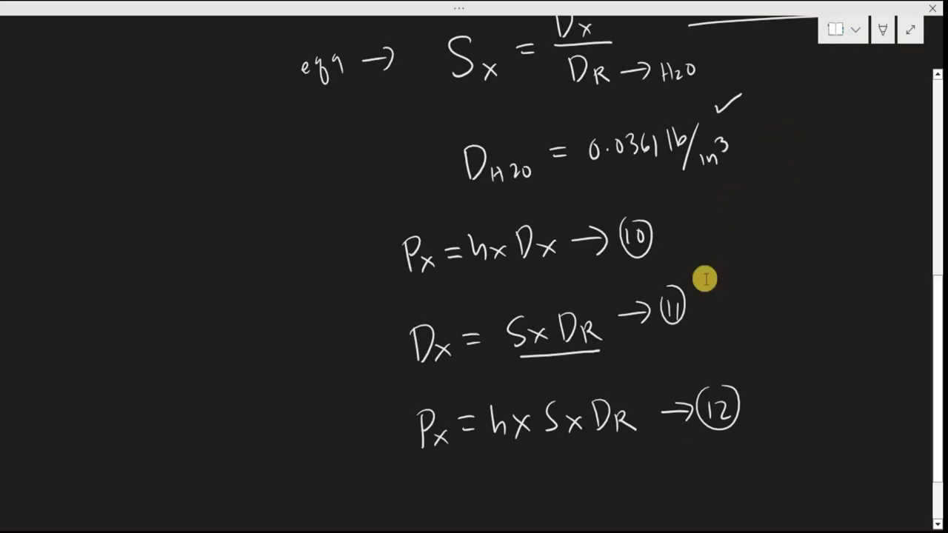
scroll(722, 335, "down", 3)
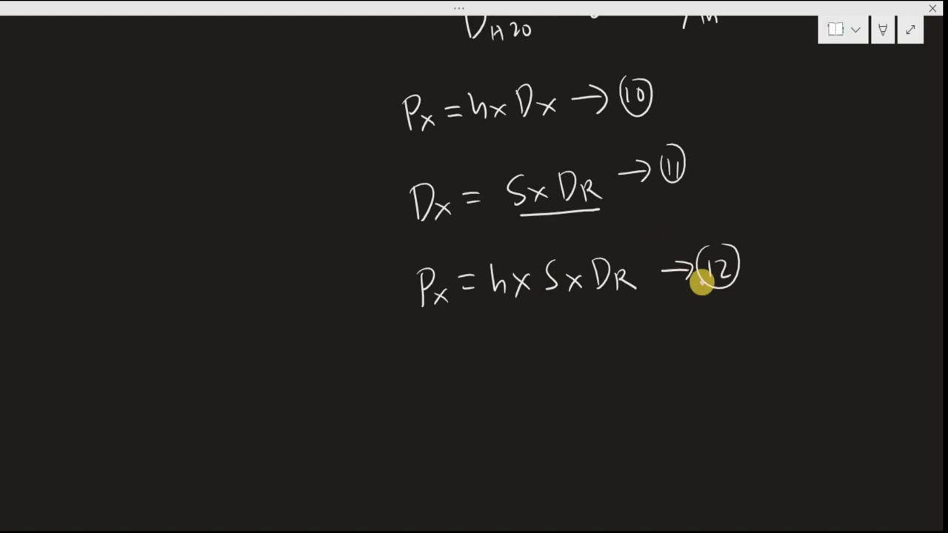
- Handwrite PR = hR SR DR below equation 12 as equation 13
left_click_drag(371, 341, 372, 371)
left_click_drag(372, 338, 387, 375)
mouse_move(385, 360)
left_mouse_down()
mouse_move(399, 374)
mouse_move(437, 352)
mouse_move(437, 361)
mouse_move(474, 372)
left_mouse_up()
left_click_drag(475, 359, 488, 372)
mouse_move(516, 345)
left_mouse_down()
mouse_move(502, 372)
mouse_move(519, 374)
left_mouse_up()
left_click_drag(519, 359, 543, 372)
mouse_move(555, 359)
left_mouse_down()
mouse_move(556, 374)
mouse_move(626, 353)
mouse_move(610, 365)
mouse_move(651, 363)
left_mouse_up()
mouse_move(656, 343)
left_mouse_down()
mouse_move(665, 350)
mouse_move(660, 365)
left_mouse_up()
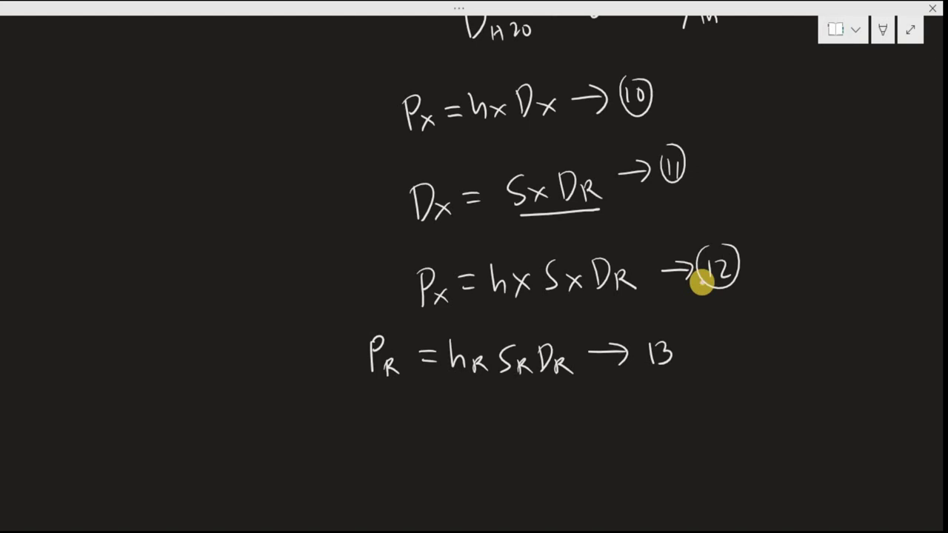
- Write SR = DR/DR beneath equation 13 for the reference fluid
mouse_move(449, 406)
left_mouse_down()
mouse_move(436, 433)
mouse_move(467, 432)
mouse_move(495, 416)
mouse_move(575, 418)
mouse_move(534, 440)
mouse_move(534, 450)
left_mouse_up()
mouse_move(533, 429)
left_mouse_down()
mouse_move(534, 450)
mouse_move(568, 449)
left_mouse_up()
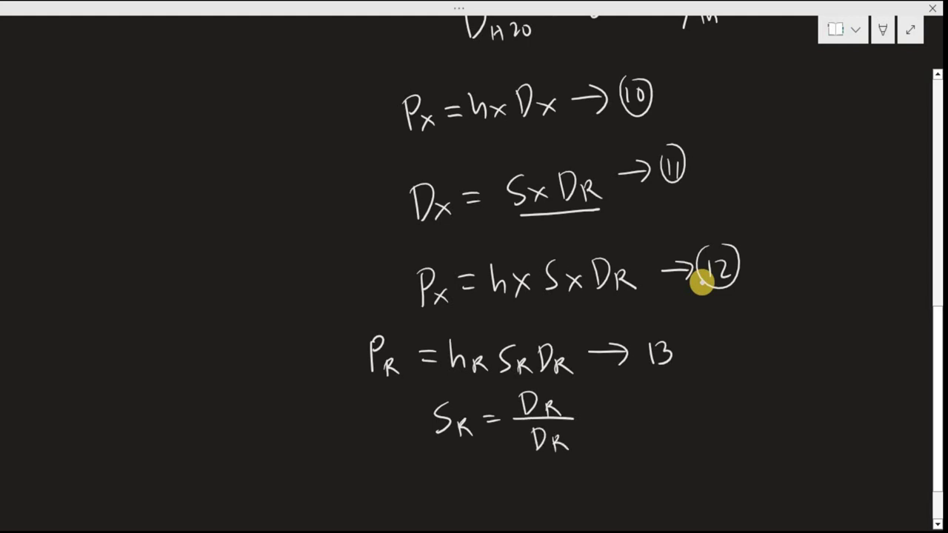
scroll(701, 280, "up", 5)
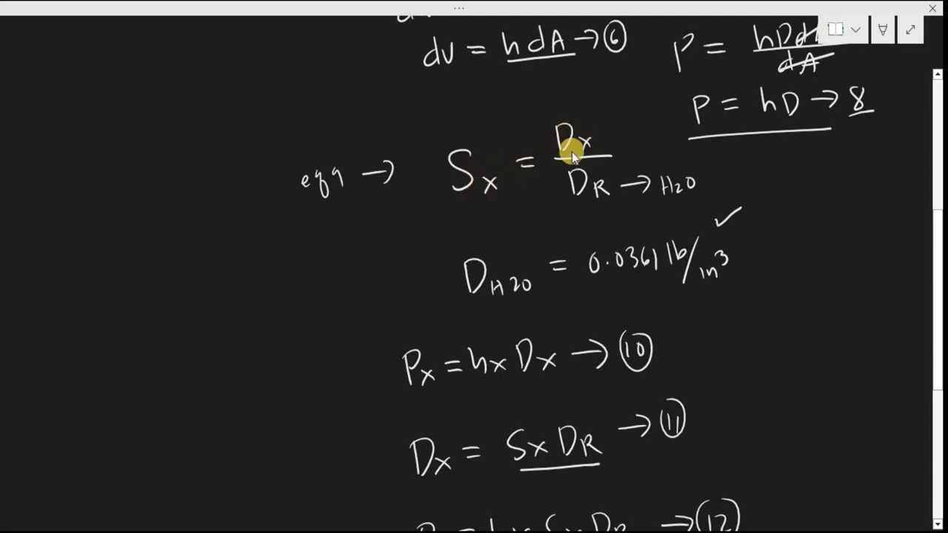
- Add = 1 after the SR = DR/DR fraction
scroll(614, 207, "down", 5)
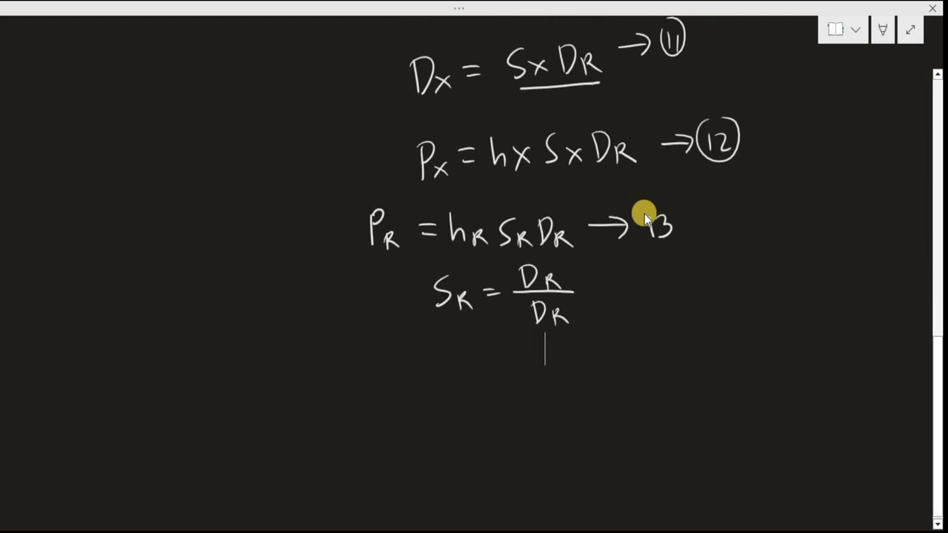
left_click_drag(593, 268, 608, 267)
left_click_drag(596, 275, 627, 279)
left_click_drag(619, 283, 632, 284)
- Write PR = h DR below as equation 14 and underline the 14
mouse_move(397, 360)
left_mouse_down()
mouse_move(397, 389)
mouse_move(396, 380)
mouse_move(415, 386)
left_mouse_up()
left_click_drag(417, 373, 432, 386)
mouse_move(441, 363)
left_mouse_down()
mouse_move(462, 370)
mouse_move(488, 354)
mouse_move(499, 379)
mouse_move(516, 380)
left_mouse_up()
mouse_move(520, 362)
left_mouse_down()
mouse_move(509, 379)
mouse_move(541, 379)
left_mouse_up()
left_click_drag(559, 364, 562, 372)
mouse_move(563, 372)
left_mouse_down()
mouse_move(575, 382)
mouse_move(627, 354)
mouse_move(617, 367)
left_mouse_up()
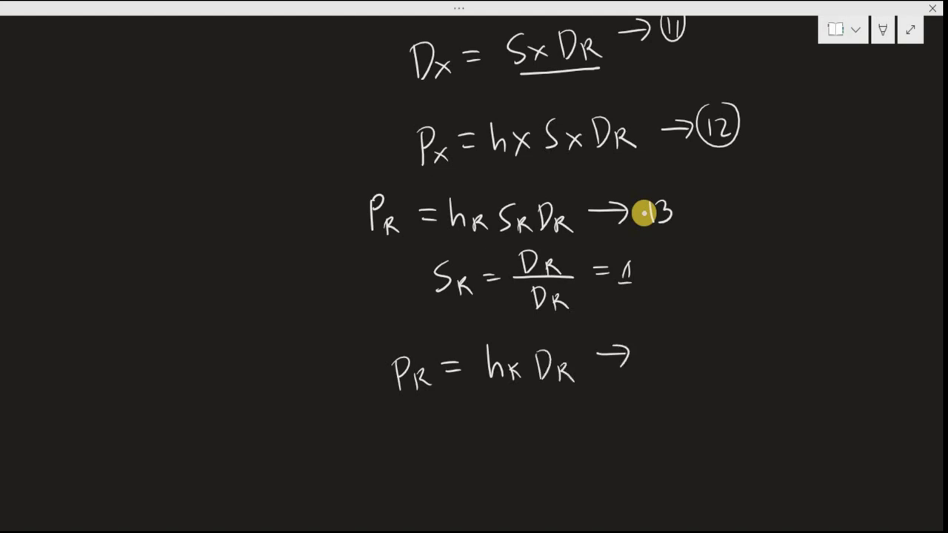
left_click_drag(657, 342, 659, 363)
mouse_move(669, 342)
left_mouse_down()
mouse_move(677, 365)
mouse_move(697, 363)
left_mouse_up()
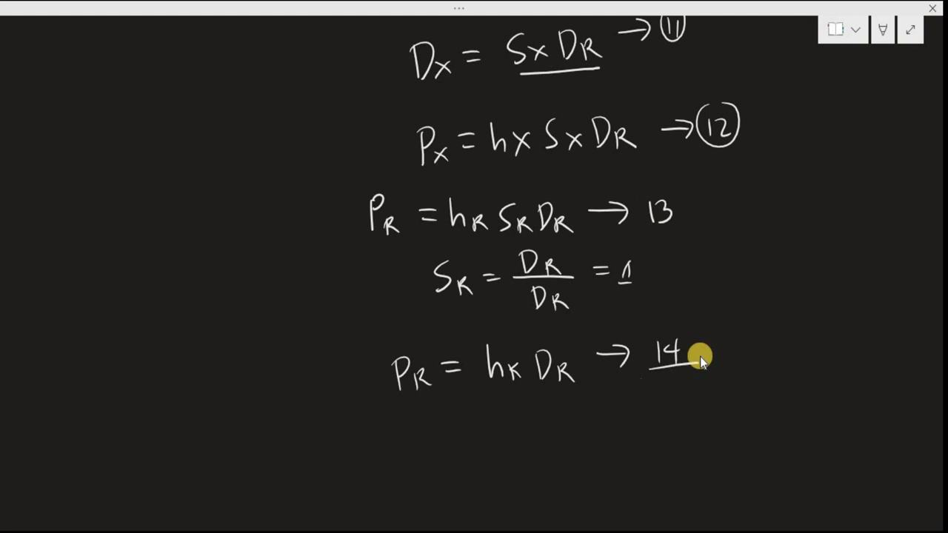
- Ink PR = Px and label it equation 15 with an underline
scroll(755, 322, "up", 1)
scroll(756, 321, "down", 2)
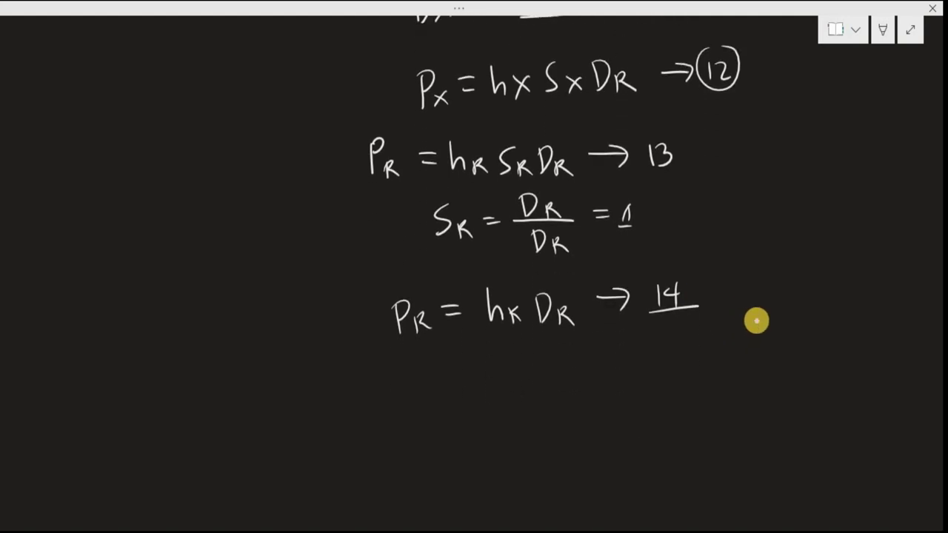
left_click_drag(382, 369, 383, 405)
mouse_move(377, 370)
left_mouse_down()
mouse_move(379, 392)
mouse_move(406, 411)
mouse_move(444, 384)
left_mouse_up()
left_click_drag(432, 393, 469, 403)
mouse_move(467, 374)
left_mouse_down()
mouse_move(469, 390)
mouse_move(501, 406)
left_mouse_up()
left_click_drag(501, 385, 486, 407)
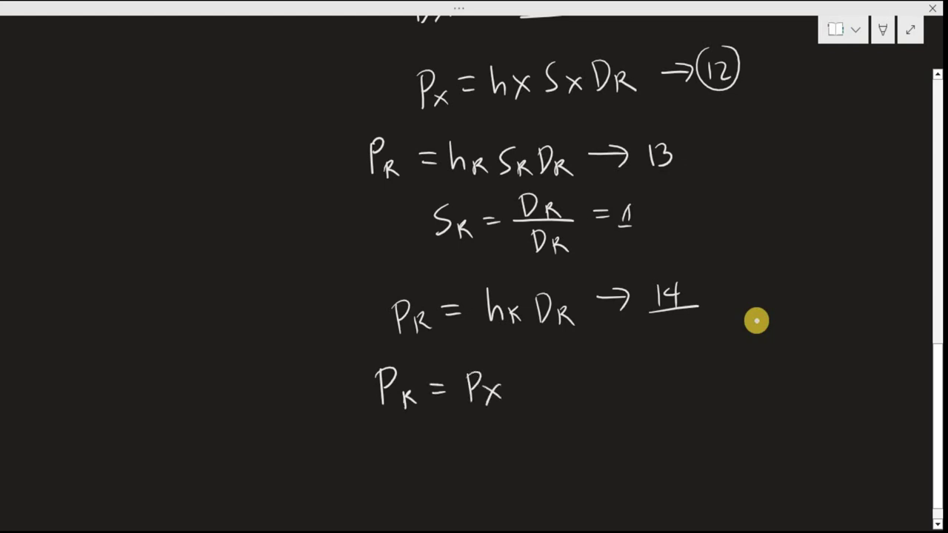
scroll(756, 321, "down", 1)
left_click_drag(523, 353, 555, 351)
mouse_move(547, 341)
left_mouse_down()
mouse_move(560, 352)
mouse_move(549, 360)
mouse_move(584, 357)
left_mouse_up()
mouse_move(593, 339)
left_mouse_down()
mouse_move(597, 353)
mouse_move(603, 332)
left_mouse_up()
mouse_move(597, 351)
left_mouse_down()
mouse_move(589, 355)
mouse_move(613, 358)
left_mouse_up()
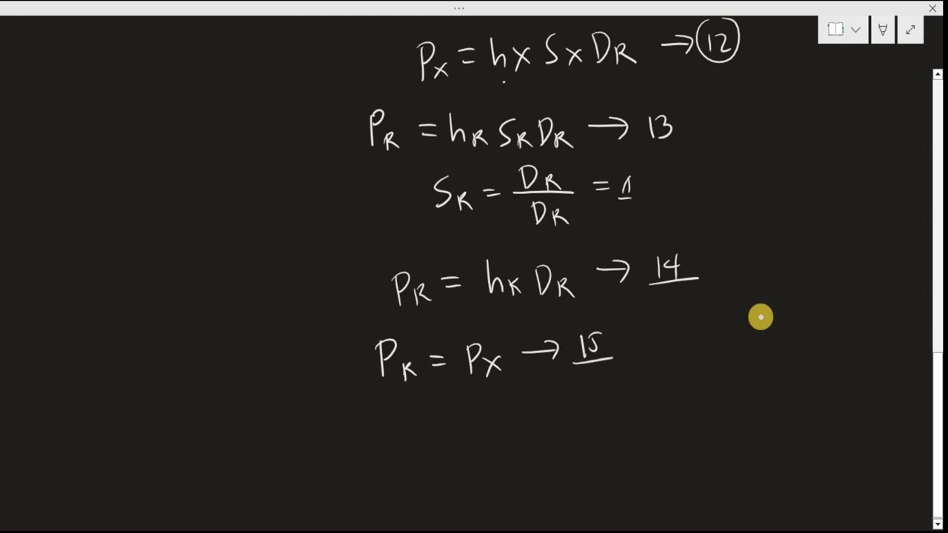
- Underline h DR in equation 14, correct its subscript to R, and underline hx Sx DR in equation 12
left_click_drag(502, 307, 584, 300)
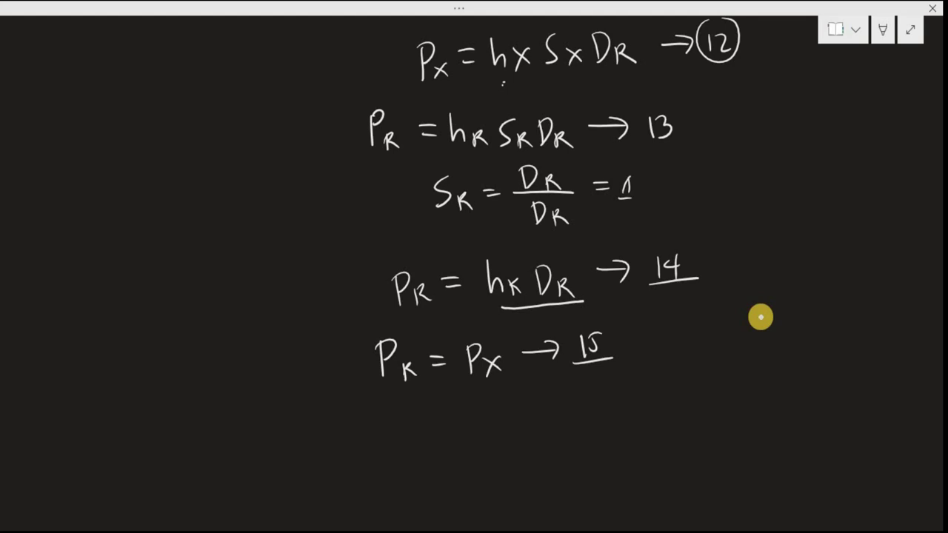
left_click_drag(507, 281, 514, 279)
left_click_drag(502, 78, 631, 66)
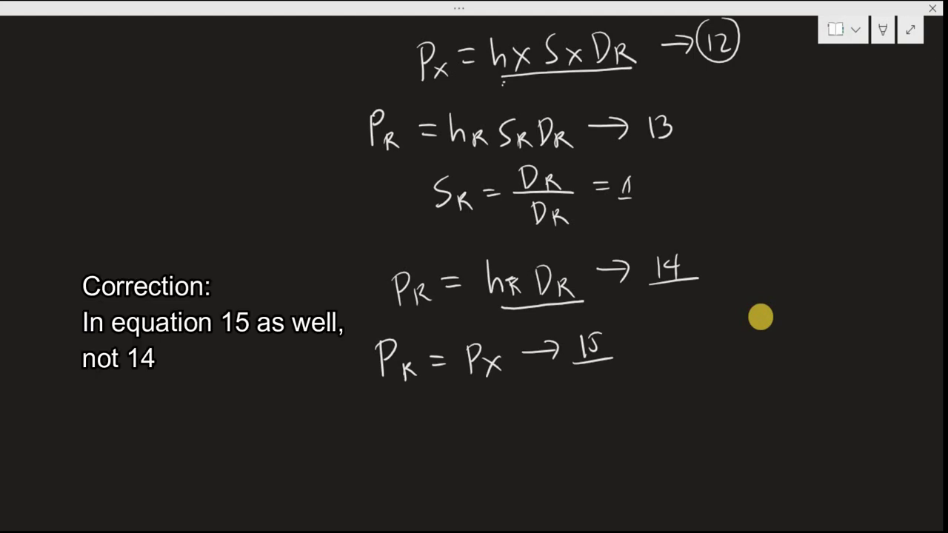
- Ink hR DR = hx Sx DR on a new line, labelled equation 16
mouse_move(402, 419)
left_mouse_down()
mouse_move(416, 447)
mouse_move(475, 442)
mouse_move(495, 418)
left_mouse_up()
mouse_move(486, 428)
left_mouse_down()
mouse_move(549, 428)
mouse_move(535, 429)
left_mouse_up()
left_click_drag(567, 400, 555, 425)
mouse_move(569, 415)
left_mouse_down()
mouse_move(588, 425)
mouse_move(574, 431)
left_mouse_up()
mouse_move(598, 400)
left_mouse_down()
mouse_move(600, 428)
mouse_move(618, 428)
left_mouse_up()
mouse_move(618, 411)
left_mouse_down()
mouse_move(634, 428)
mouse_move(677, 402)
left_mouse_up()
mouse_move(669, 392)
left_mouse_down()
mouse_move(681, 403)
mouse_move(671, 416)
left_mouse_up()
mouse_move(697, 386)
left_mouse_down()
mouse_move(696, 409)
mouse_move(708, 400)
mouse_move(722, 414)
left_mouse_up()
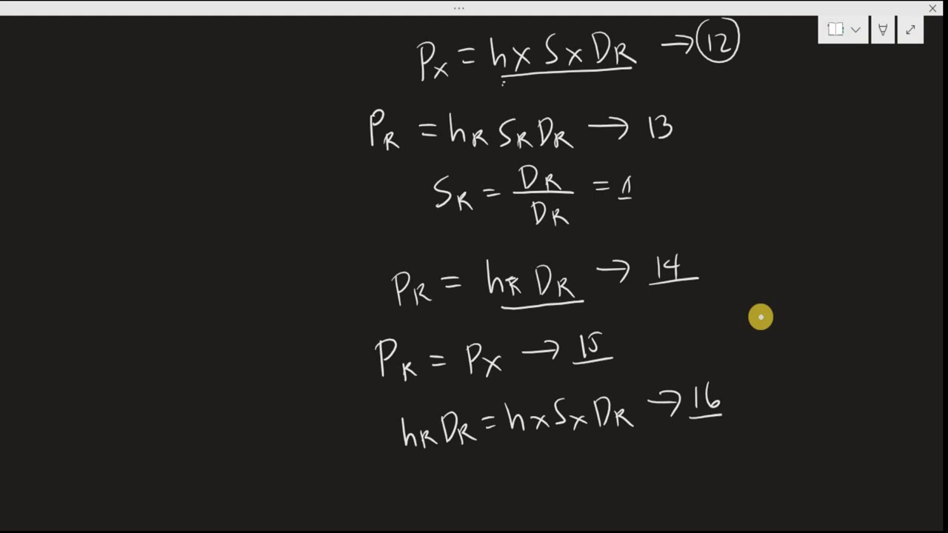
- Strike out DR on both sides of equation 16
scroll(761, 317, "down", 3)
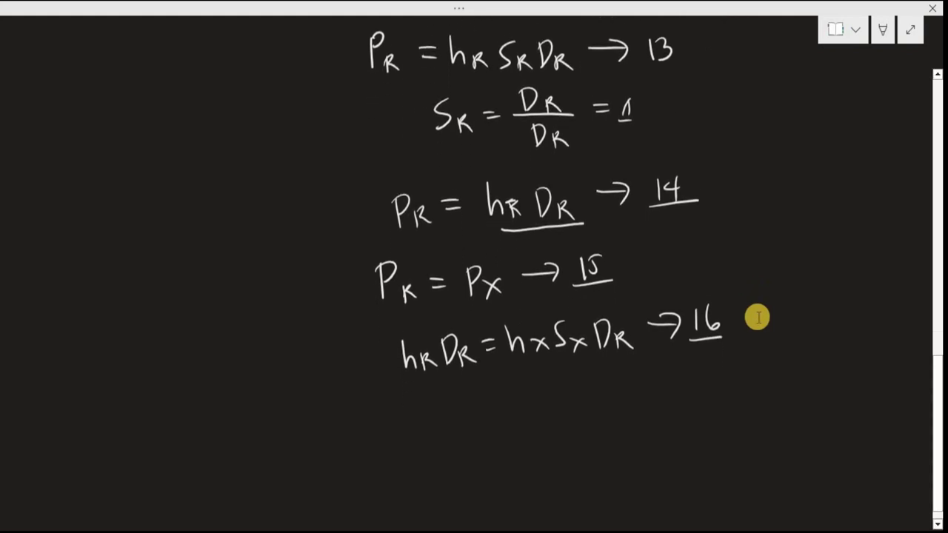
left_click_drag(453, 365, 474, 335)
left_click_drag(600, 354, 634, 305)
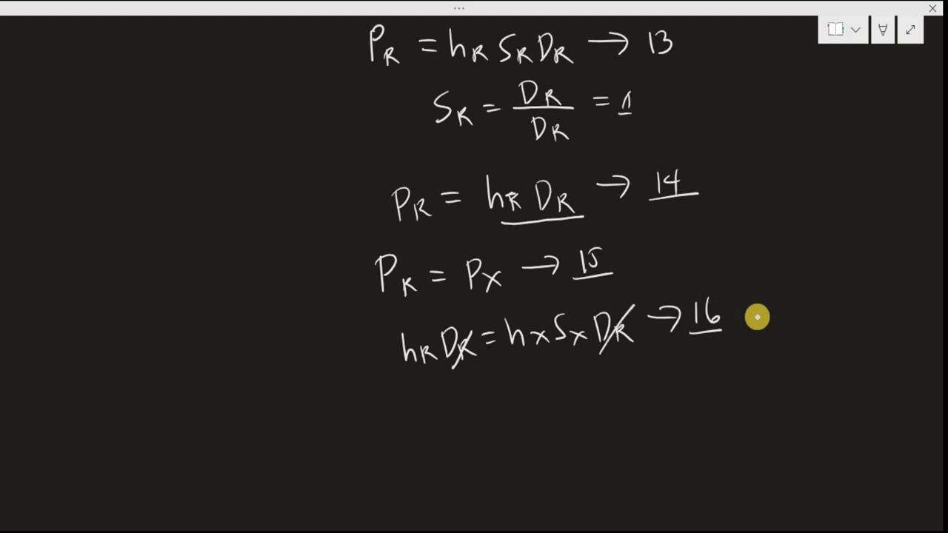
- Ink hR = hx Sx as equation 17 and underline hx
mouse_move(408, 395)
left_mouse_down()
mouse_move(406, 427)
mouse_move(424, 430)
mouse_move(431, 417)
mouse_move(443, 427)
left_mouse_up()
mouse_move(451, 412)
left_mouse_down()
mouse_move(465, 409)
mouse_move(466, 420)
left_mouse_up()
mouse_move(480, 398)
left_mouse_down()
mouse_move(492, 429)
mouse_move(514, 427)
mouse_move(506, 431)
left_mouse_up()
left_click_drag(539, 396, 527, 422)
left_click_drag(540, 407, 558, 422)
left_click_drag(558, 405, 543, 424)
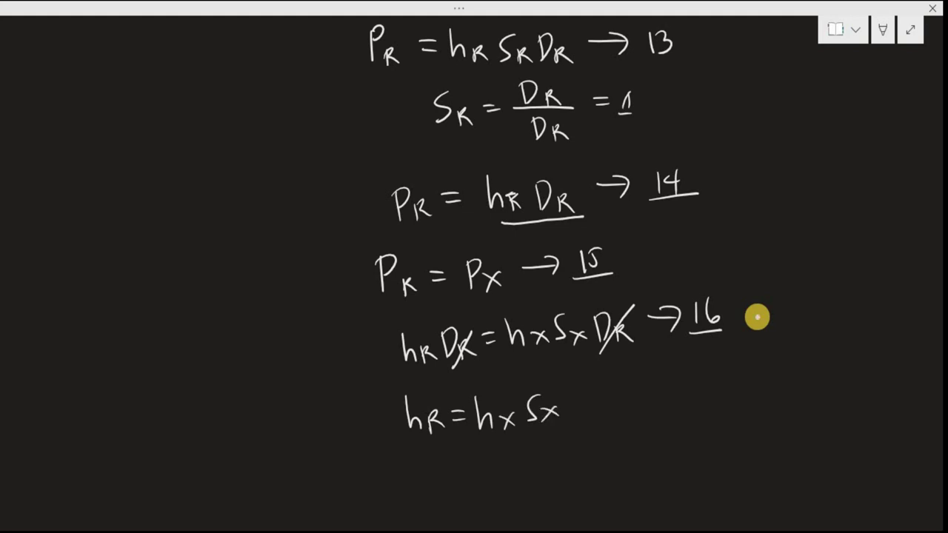
left_click_drag(575, 408, 605, 408)
mouse_move(592, 396)
left_mouse_down()
mouse_move(602, 400)
mouse_move(595, 417)
left_mouse_up()
mouse_move(630, 397)
left_mouse_down()
mouse_move(628, 413)
mouse_move(643, 415)
left_mouse_up()
left_click_drag(638, 406, 654, 404)
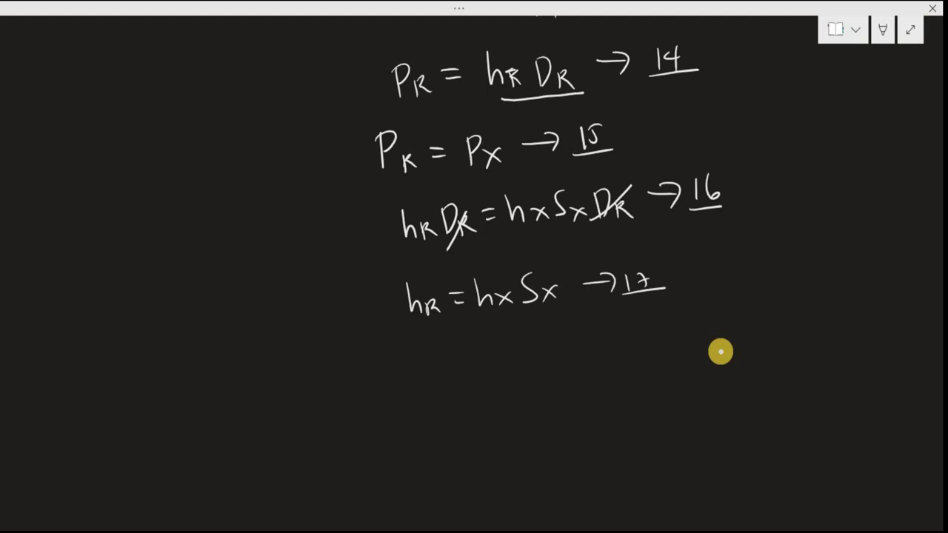
left_click_drag(491, 314, 567, 307)
scroll(721, 352, "down", 2)
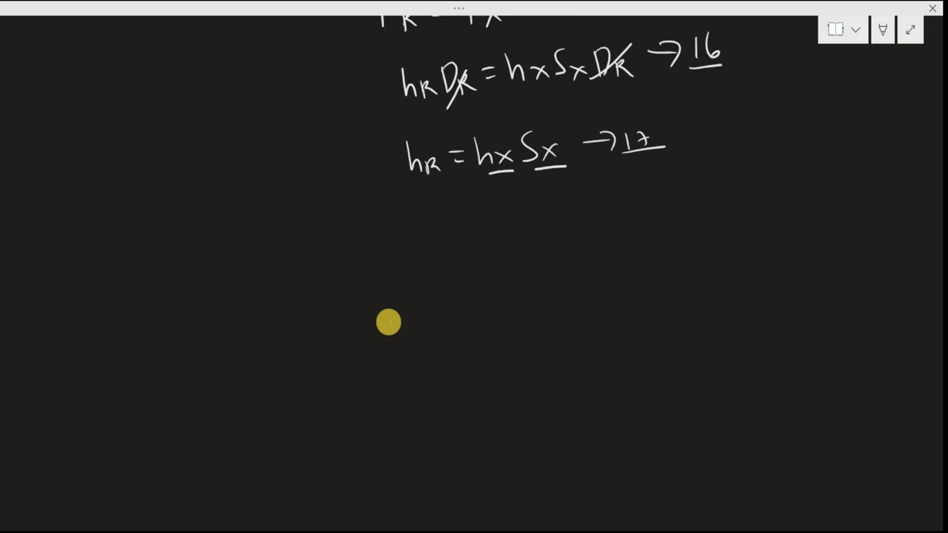
- Sketch a hatched tank labelled 0.702 with a 100in height dimension arrow
mouse_move(341, 238)
left_mouse_down()
mouse_move(352, 359)
mouse_move(437, 355)
mouse_move(422, 226)
left_mouse_up()
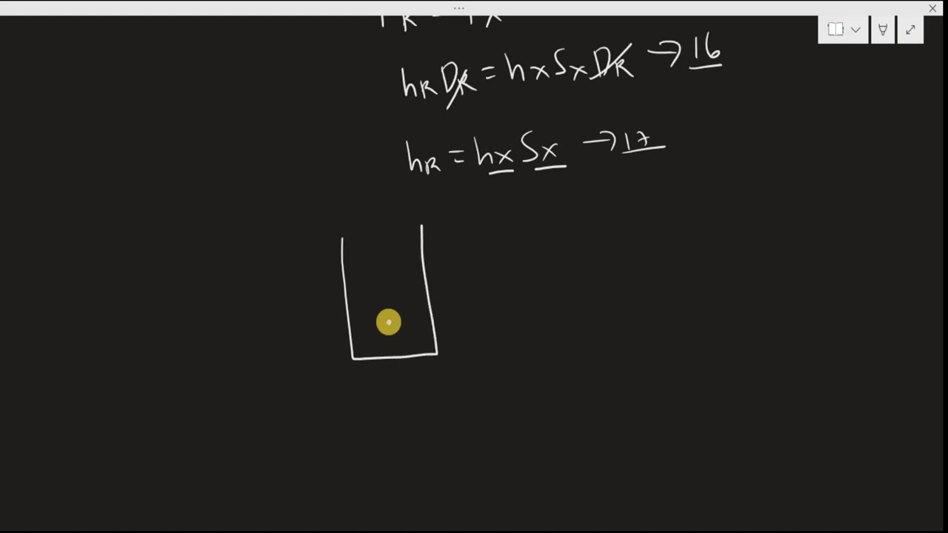
left_click_drag(349, 259, 420, 257)
mouse_move(364, 301)
left_mouse_down()
mouse_move(363, 312)
mouse_move(396, 298)
mouse_move(412, 306)
mouse_move(377, 273)
mouse_move(415, 269)
left_mouse_up()
mouse_move(368, 334)
left_mouse_down()
mouse_move(400, 314)
mouse_move(418, 330)
left_mouse_up()
left_click_drag(434, 256, 489, 256)
left_click_drag(450, 356, 501, 352)
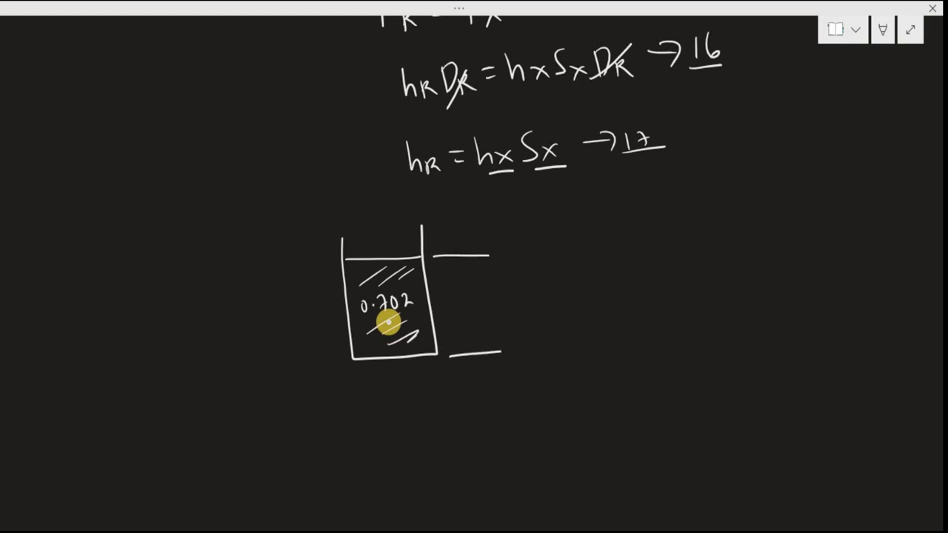
left_click_drag(464, 258, 465, 280)
left_click_drag(468, 315, 469, 350)
mouse_move(453, 289)
left_mouse_down()
mouse_move(453, 302)
mouse_move(460, 293)
mouse_move(488, 302)
left_mouse_up()
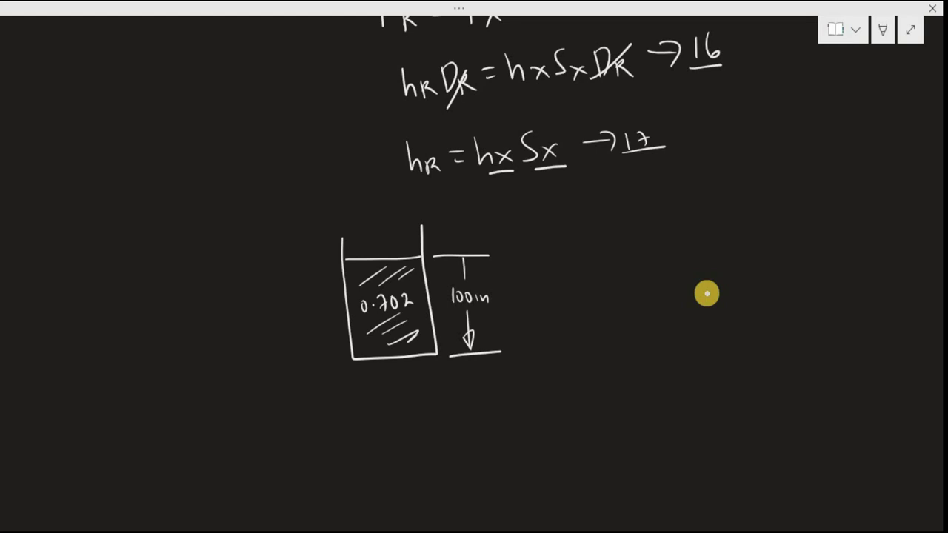
- Write hx = 100in beside the tank and begin Sx = below it
scroll(700, 319, "up", 1)
mouse_move(557, 273)
left_mouse_down()
mouse_move(558, 295)
mouse_move(589, 295)
left_mouse_up()
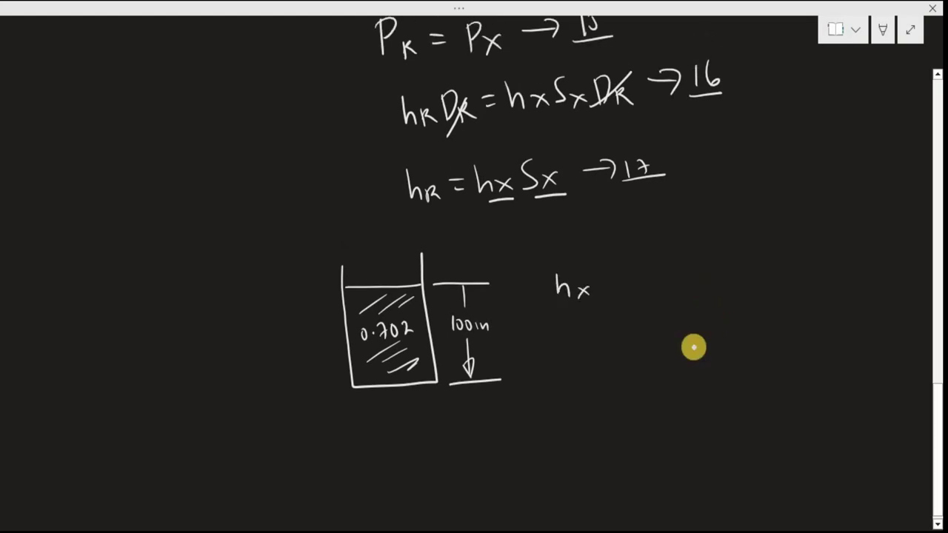
left_click_drag(620, 266, 634, 265)
left_click_drag(622, 274, 648, 275)
mouse_move(661, 263)
left_mouse_down()
mouse_move(656, 273)
mouse_move(662, 263)
left_mouse_up()
mouse_move(675, 259)
left_mouse_down()
mouse_move(685, 274)
mouse_move(702, 272)
left_mouse_up()
mouse_move(596, 306)
left_mouse_down()
mouse_move(580, 329)
mouse_move(612, 330)
left_mouse_up()
mouse_move(611, 317)
left_mouse_down()
mouse_move(601, 333)
mouse_move(643, 309)
mouse_move(643, 318)
mouse_move(664, 307)
mouse_move(688, 320)
mouse_move(699, 305)
mouse_move(725, 314)
left_mouse_up()
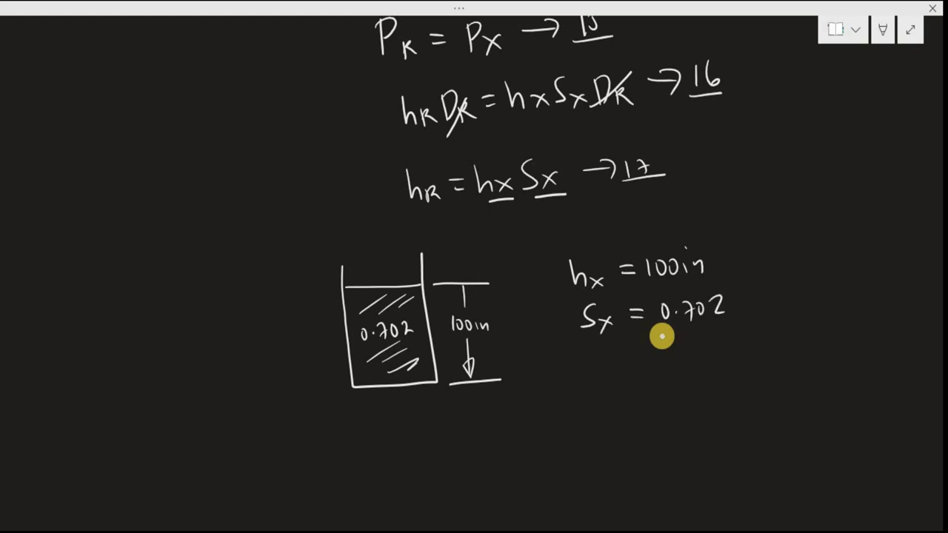
- Handwrite hR = (100 in)(0.702) under the Sx value
mouse_move(578, 352)
left_mouse_down()
mouse_move(577, 380)
mouse_move(598, 385)
mouse_move(636, 354)
left_mouse_up()
left_click_drag(624, 363, 666, 369)
mouse_move(677, 359)
left_mouse_down()
mouse_move(672, 366)
mouse_move(677, 357)
left_mouse_up()
left_click_drag(688, 355, 722, 365)
left_click_drag(666, 345, 665, 382)
mouse_move(736, 354)
left_mouse_down()
mouse_move(739, 379)
mouse_move(749, 380)
mouse_move(766, 357)
mouse_move(783, 374)
mouse_move(800, 354)
mouse_move(822, 374)
left_mouse_up()
left_click(775, 363)
left_click_drag(819, 339, 821, 381)
- Write the result hR = 70.2 on the next line
mouse_move(569, 409)
left_mouse_down()
mouse_move(587, 442)
mouse_move(608, 437)
left_mouse_up()
mouse_move(616, 418)
left_mouse_down()
mouse_move(629, 417)
mouse_move(645, 438)
mouse_move(659, 422)
left_mouse_up()
left_click_drag(670, 416, 700, 423)
left_click(677, 424)
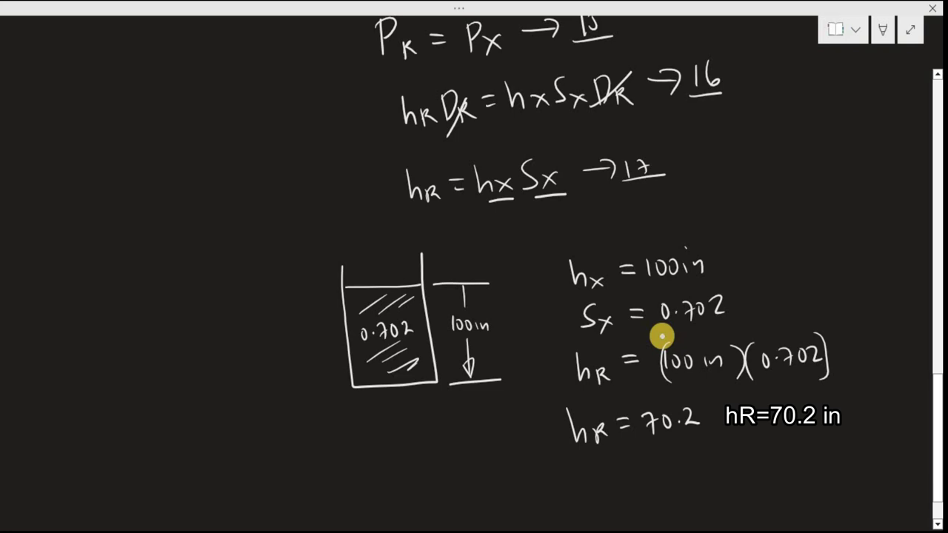
- Write Px = 70.2 in H2O after the therefore sign
scroll(661, 337, "down", 4)
mouse_move(604, 323)
left_mouse_down()
mouse_move(604, 349)
mouse_move(604, 338)
mouse_move(628, 347)
left_mouse_up()
mouse_move(626, 336)
left_mouse_down()
mouse_move(615, 350)
mouse_move(653, 322)
mouse_move(682, 323)
mouse_move(674, 341)
left_mouse_up()
mouse_move(694, 323)
left_mouse_down()
mouse_move(689, 338)
mouse_move(695, 324)
mouse_move(761, 337)
left_mouse_up()
left_click(700, 333)
mouse_move(770, 313)
left_mouse_down()
mouse_move(770, 337)
mouse_move(770, 326)
left_mouse_up()
left_click_drag(777, 327, 790, 334)
left_click_drag(800, 310, 798, 311)
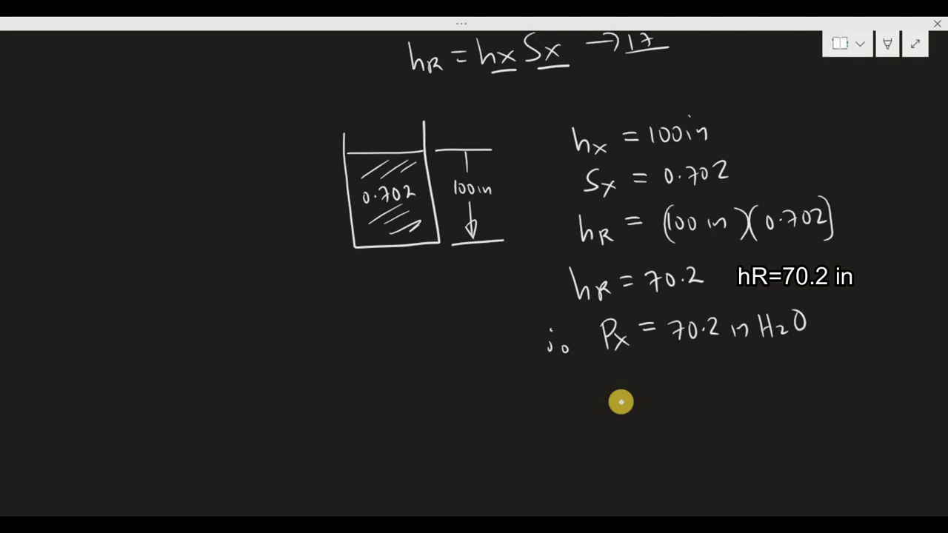
- Restate it below as Px = 70.2 in WC, leaving blank space underneath
mouse_move(616, 373)
left_mouse_down()
mouse_move(617, 400)
mouse_move(621, 388)
left_mouse_up()
left_click_drag(636, 382, 647, 394)
mouse_move(647, 381)
left_mouse_down()
mouse_move(635, 395)
mouse_move(683, 373)
left_mouse_up()
mouse_move(668, 382)
left_mouse_down()
mouse_move(714, 385)
mouse_move(732, 369)
mouse_move(768, 382)
left_mouse_up()
left_click(741, 380)
mouse_move(773, 375)
left_mouse_down()
mouse_move(802, 382)
mouse_move(818, 354)
mouse_move(851, 373)
left_mouse_up()
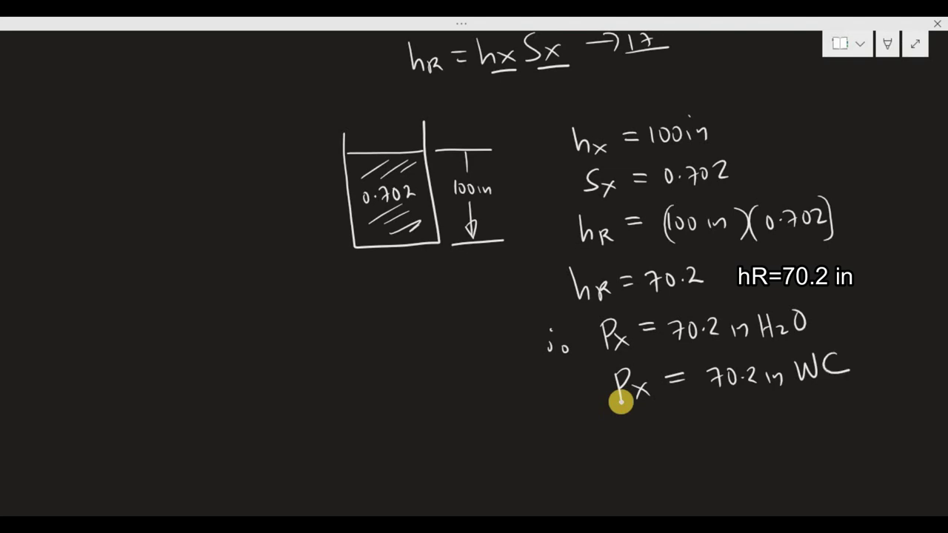
scroll(598, 327, "down", 3)
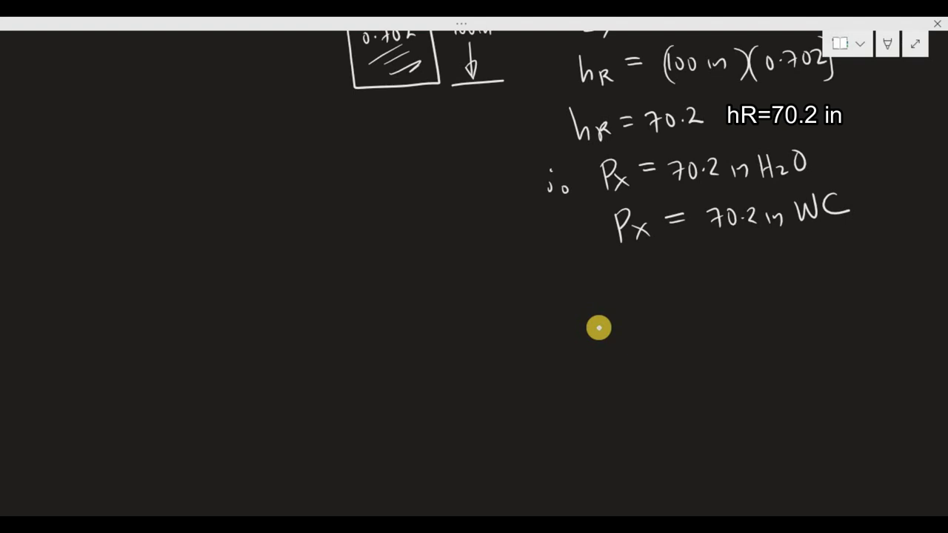
- Handwrite '- What is the Pressure in Psi for' as a new question
mouse_move(274, 328)
left_mouse_down()
mouse_move(320, 341)
mouse_move(339, 317)
mouse_move(362, 339)
left_mouse_up()
left_click_drag(365, 327, 374, 339)
left_click_drag(385, 315, 388, 338)
left_click_drag(378, 324, 394, 323)
mouse_move(420, 322)
left_mouse_down()
mouse_move(431, 332)
mouse_move(483, 317)
left_mouse_up()
mouse_move(468, 309)
left_mouse_down()
mouse_move(472, 338)
mouse_move(493, 327)
mouse_move(518, 347)
mouse_move(531, 326)
mouse_move(560, 330)
left_mouse_up()
mouse_move(567, 327)
left_mouse_down()
mouse_move(563, 339)
mouse_move(572, 339)
left_mouse_up()
left_click_drag(580, 326, 686, 331)
mouse_move(686, 305)
left_mouse_down()
mouse_move(686, 317)
mouse_move(708, 323)
left_mouse_up()
mouse_move(726, 314)
left_mouse_down()
mouse_move(732, 320)
mouse_move(717, 306)
left_mouse_up()
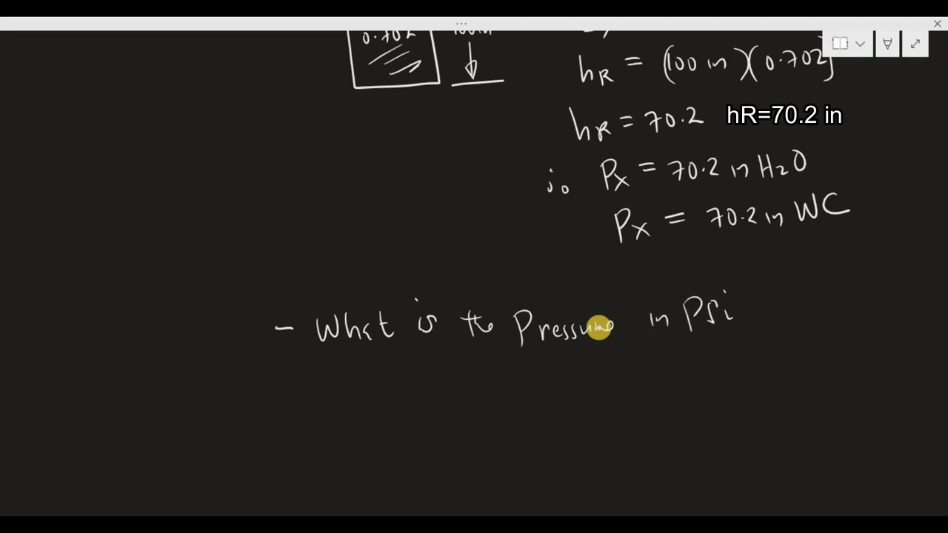
mouse_move(782, 303)
left_mouse_down()
mouse_move(773, 327)
mouse_move(780, 315)
left_mouse_up()
mouse_move(789, 314)
left_mouse_down()
mouse_move(801, 325)
mouse_move(813, 314)
left_mouse_up()
- Finish the question with '1 in H2O or 1 in WC?' on the next line
mouse_move(471, 368)
left_mouse_down()
mouse_move(470, 394)
mouse_move(470, 372)
left_mouse_up()
mouse_move(495, 381)
left_mouse_down()
mouse_move(496, 390)
mouse_move(545, 400)
left_mouse_up()
mouse_move(533, 389)
left_mouse_down()
mouse_move(567, 396)
mouse_move(581, 375)
mouse_move(645, 376)
left_mouse_up()
mouse_move(669, 367)
left_mouse_down()
mouse_move(669, 390)
mouse_move(669, 368)
mouse_move(682, 387)
left_mouse_up()
mouse_move(686, 379)
left_mouse_down()
mouse_move(697, 388)
mouse_move(730, 368)
mouse_move(752, 385)
mouse_move(767, 374)
mouse_move(768, 382)
left_mouse_up()
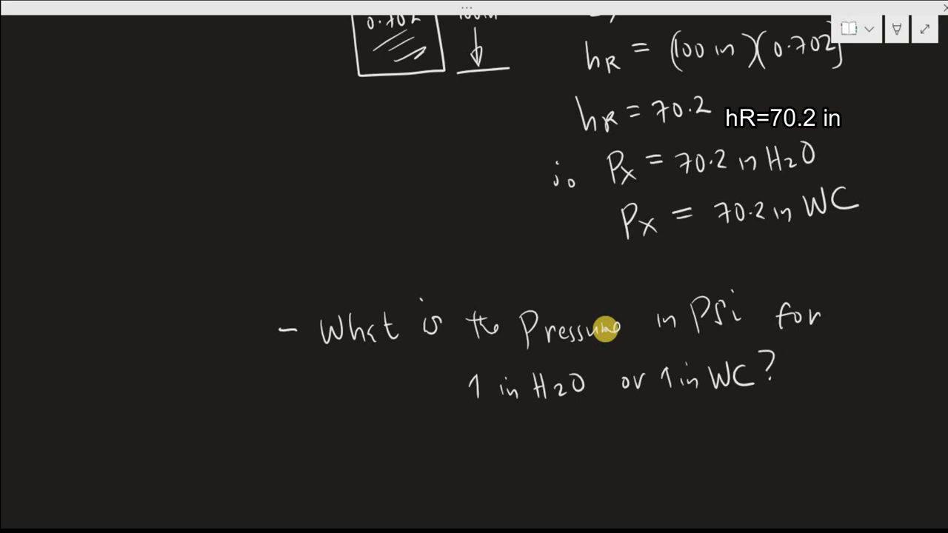
scroll(606, 329, "up", 10)
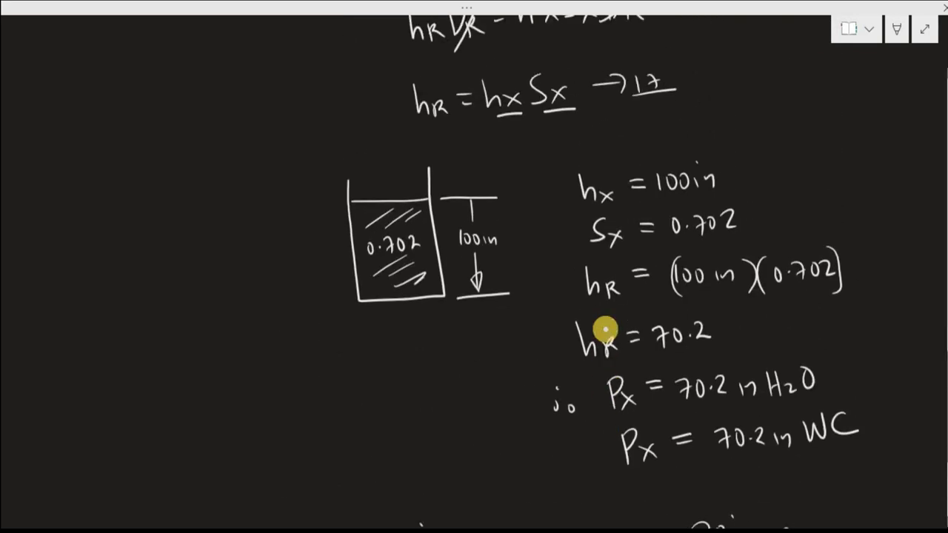
scroll(421, 116, "down", 5)
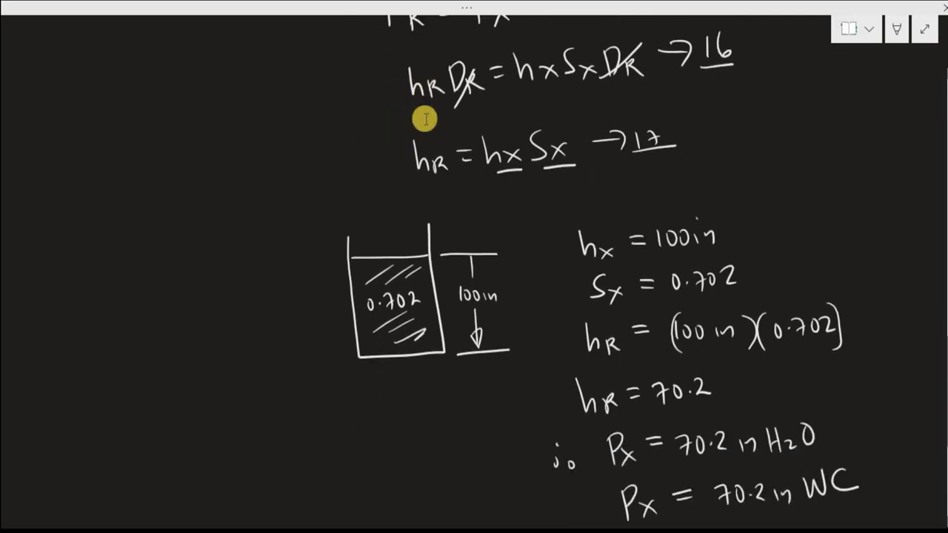
scroll(426, 120, "down", 10)
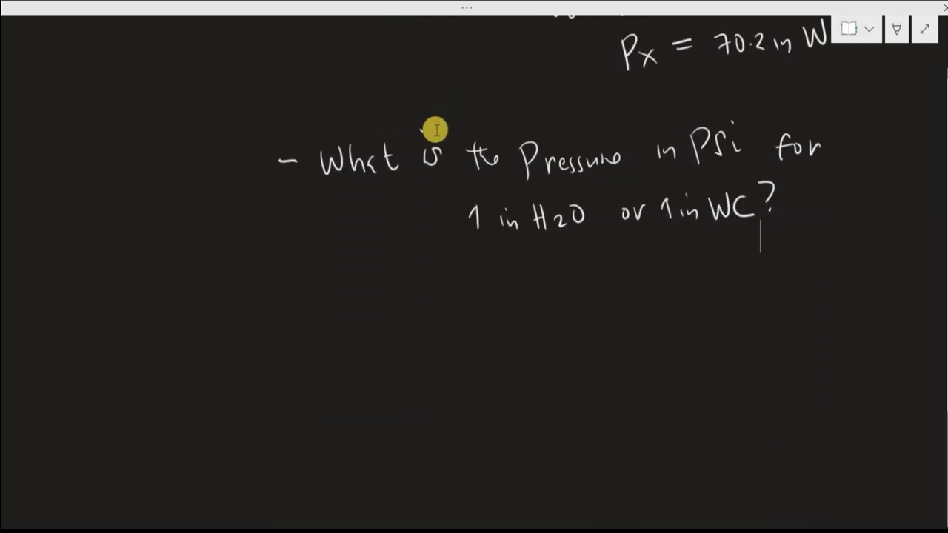
- Write the heading 'Eq 14: PR = hR DR', labelled with an underlined arrow 14
mouse_move(320, 251)
left_mouse_down()
mouse_move(320, 288)
mouse_move(335, 249)
left_mouse_up()
left_click_drag(324, 268, 353, 289)
mouse_move(384, 261)
left_mouse_down()
mouse_move(384, 276)
mouse_move(396, 274)
left_mouse_up()
left_click_drag(398, 258, 400, 284)
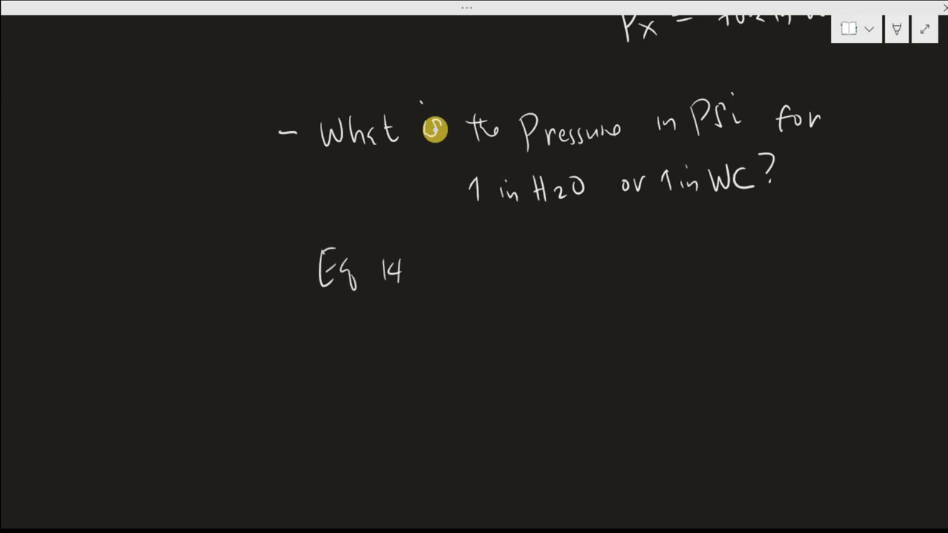
left_click(424, 265)
left_click(424, 274)
mouse_move(374, 318)
left_mouse_down()
mouse_move(378, 357)
mouse_move(377, 337)
left_mouse_up()
mouse_move(391, 344)
left_mouse_down()
mouse_move(393, 357)
mouse_move(400, 348)
left_mouse_up()
left_click_drag(410, 327, 474, 343)
left_click_drag(473, 324, 486, 336)
left_click_drag(496, 308, 500, 336)
mouse_move(514, 324)
left_mouse_down()
mouse_move(515, 338)
mouse_move(529, 338)
mouse_move(563, 311)
left_mouse_up()
mouse_move(551, 300)
left_mouse_down()
mouse_move(574, 311)
mouse_move(564, 325)
left_mouse_up()
mouse_move(595, 300)
left_mouse_down()
mouse_move(596, 318)
mouse_move(619, 311)
left_mouse_up()
mouse_move(615, 297)
left_mouse_down()
mouse_move(614, 323)
mouse_move(632, 329)
left_mouse_up()
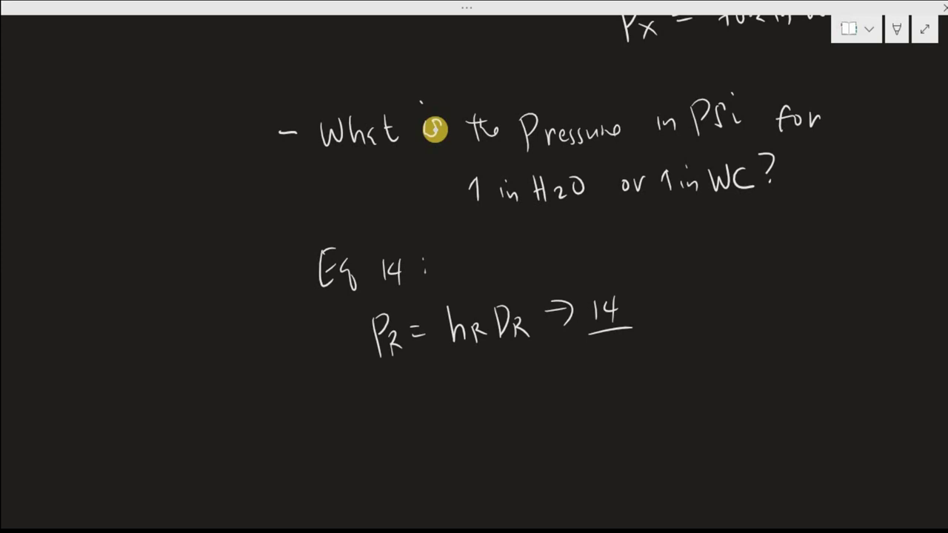
scroll(434, 130, "down", 2)
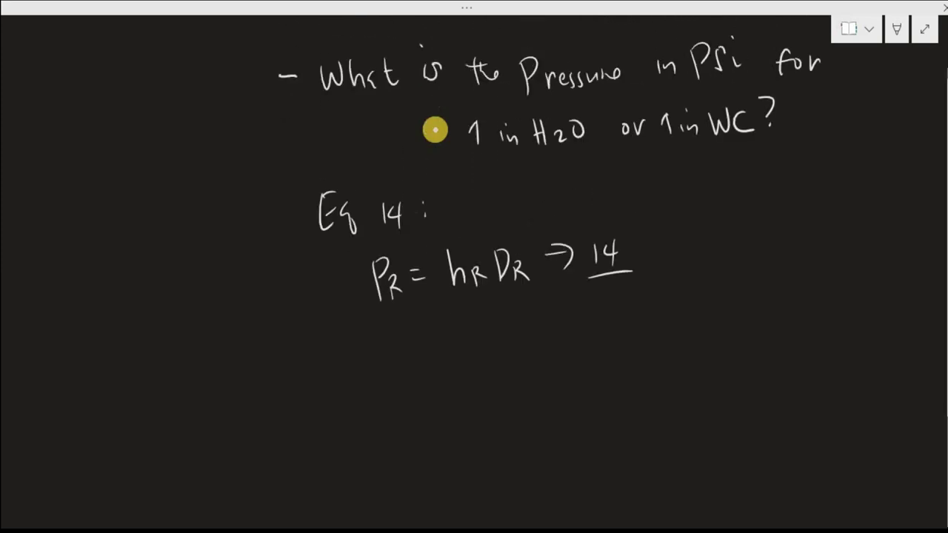
- Substitute 1 in H2O = (1 in)(0.0361 lb/in³), cancelling the inch to leave in²
mouse_move(337, 368)
left_mouse_down()
mouse_move(344, 384)
mouse_move(386, 384)
left_mouse_up()
mouse_move(398, 360)
left_mouse_down()
mouse_move(397, 383)
mouse_move(400, 371)
left_mouse_up()
mouse_move(403, 369)
left_mouse_down()
mouse_move(413, 382)
mouse_move(458, 355)
mouse_move(497, 372)
mouse_move(528, 367)
left_mouse_up()
left_click_drag(489, 338, 486, 381)
left_click_drag(533, 331, 535, 372)
left_click_drag(562, 328, 560, 374)
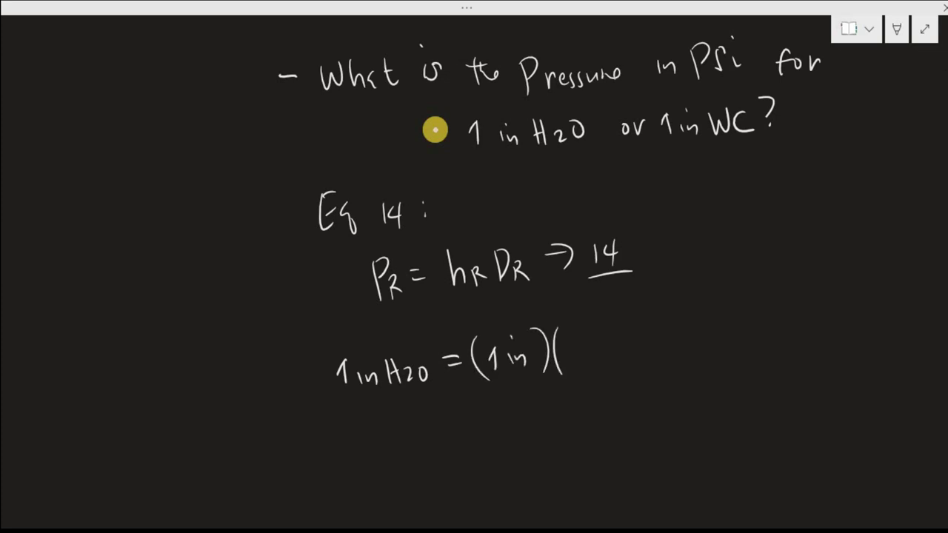
left_click_drag(581, 342, 592, 358)
mouse_move(603, 343)
left_mouse_down()
mouse_move(619, 361)
mouse_move(661, 360)
left_mouse_up()
left_click_drag(669, 331, 675, 358)
left_click_drag(699, 328, 683, 378)
mouse_move(699, 357)
left_mouse_down()
mouse_move(705, 368)
mouse_move(720, 359)
left_mouse_up()
left_click_drag(728, 318, 732, 382)
left_click_drag(506, 368, 529, 339)
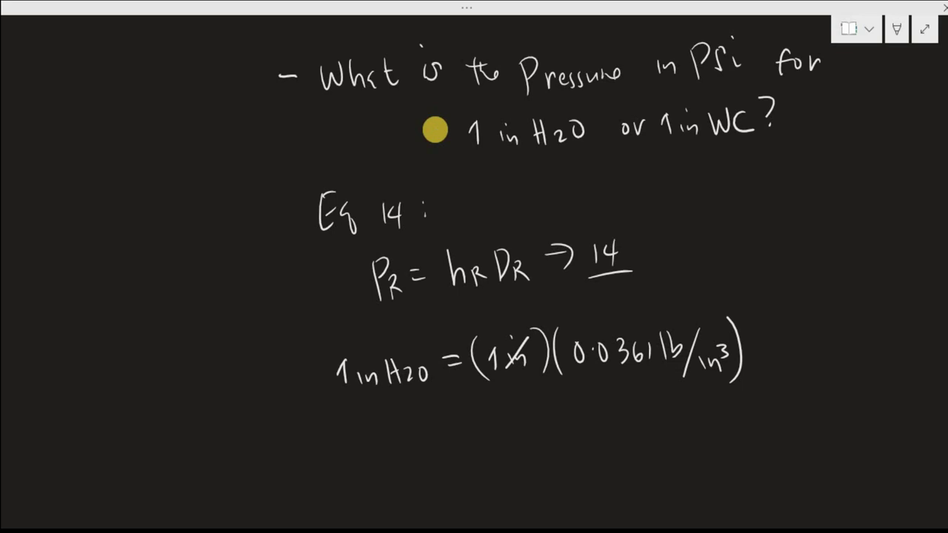
mouse_move(716, 357)
left_mouse_down()
mouse_move(741, 341)
mouse_move(723, 338)
left_mouse_up()
- Write the result 1 in H2O = 0.0361 lb/in² = 0.0361 PSI and tick the question
mouse_move(354, 426)
left_mouse_down()
mouse_move(360, 444)
mouse_move(377, 442)
left_mouse_up()
left_click_drag(384, 432, 408, 443)
mouse_move(417, 420)
left_mouse_down()
mouse_move(418, 443)
mouse_move(436, 440)
left_mouse_up()
mouse_move(446, 420)
left_mouse_down()
mouse_move(504, 414)
mouse_move(517, 424)
left_mouse_up()
mouse_move(530, 412)
left_mouse_down()
mouse_move(550, 419)
mouse_move(545, 428)
left_mouse_up()
mouse_move(564, 412)
left_mouse_down()
mouse_move(559, 423)
mouse_move(572, 430)
left_mouse_up()
mouse_move(591, 399)
left_mouse_down()
mouse_move(587, 428)
mouse_move(598, 422)
mouse_move(607, 445)
mouse_move(627, 438)
left_mouse_up()
mouse_move(634, 428)
left_mouse_down()
mouse_move(646, 435)
mouse_move(684, 404)
left_mouse_up()
left_click_drag(672, 414, 737, 400)
mouse_move(750, 397)
left_mouse_down()
mouse_move(760, 402)
mouse_move(755, 417)
left_mouse_up()
mouse_move(772, 397)
left_mouse_down()
mouse_move(768, 413)
mouse_move(809, 424)
left_mouse_up()
mouse_move(811, 397)
left_mouse_down()
mouse_move(814, 410)
mouse_move(830, 411)
mouse_move(870, 397)
mouse_move(911, 355)
left_mouse_up()
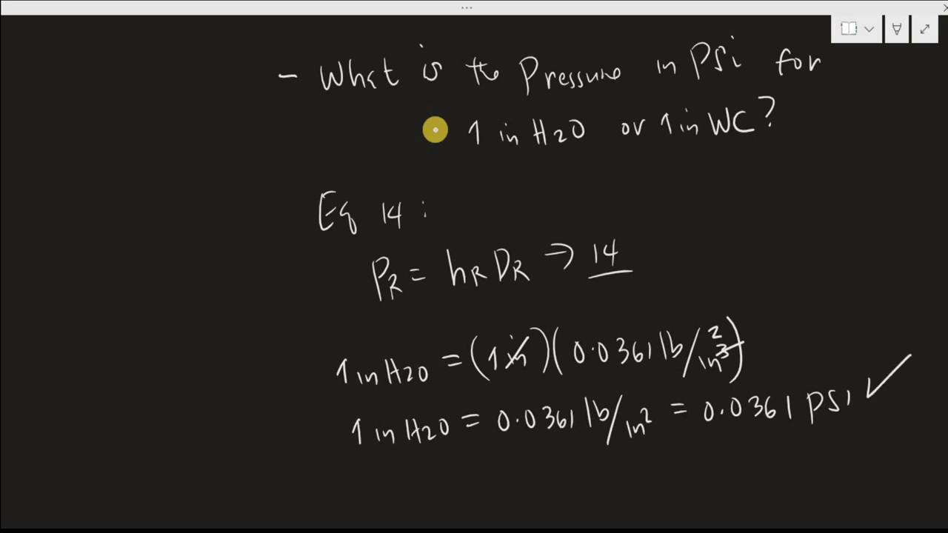
mouse_move(820, 100)
left_mouse_down()
mouse_move(824, 114)
mouse_move(857, 97)
left_mouse_up()
scroll(435, 130, "down", 5)
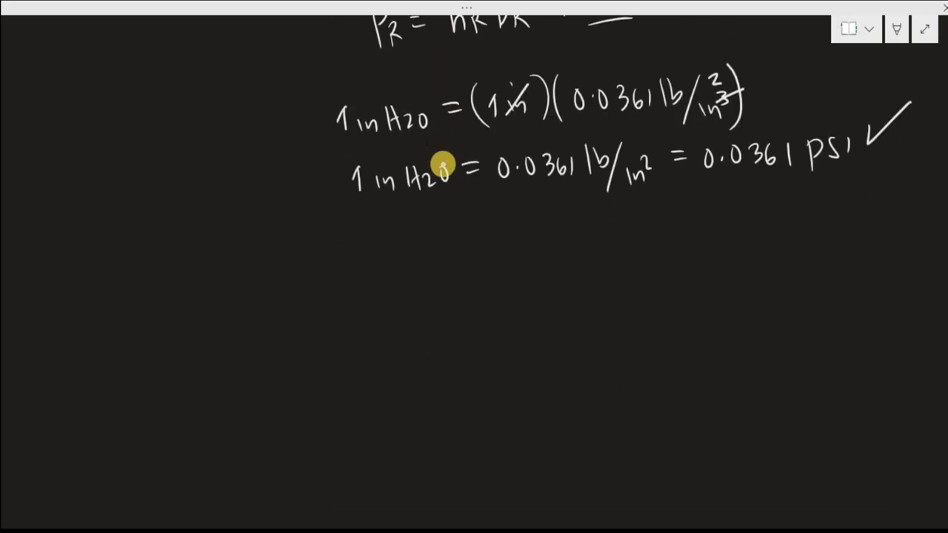
- Underline the 0.0361 PSI result and write 0.0361 psi = 1 in H2O below it
left_click_drag(412, 212, 892, 195)
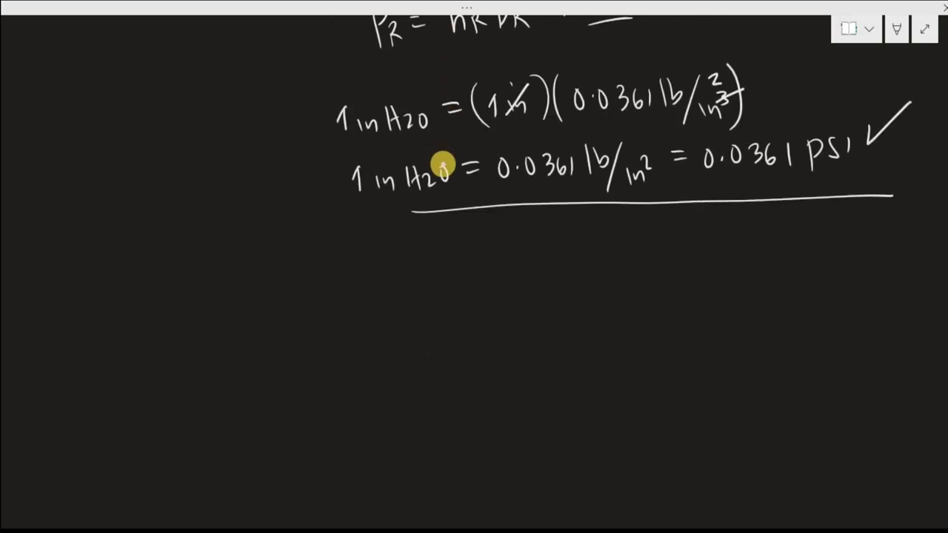
left_click_drag(345, 271, 449, 298)
left_click(359, 288)
left_click_drag(450, 268, 462, 289)
mouse_move(483, 273)
left_mouse_down()
mouse_move(483, 286)
mouse_move(526, 264)
left_mouse_up()
left_click_drag(514, 274, 580, 278)
left_click_drag(586, 273, 611, 274)
mouse_move(624, 255)
left_mouse_down()
mouse_move(624, 277)
mouse_move(628, 265)
left_mouse_up()
left_click_drag(631, 265, 643, 277)
left_click_drag(659, 252, 658, 254)
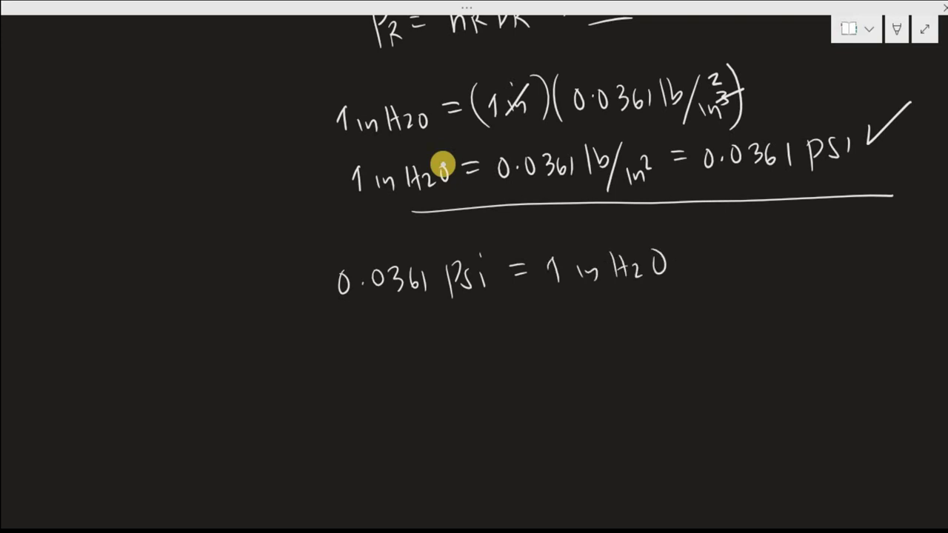
- Divide both sides by 0.0361 to get 1 psi = 27.27 in H2O, and tick it
left_click_drag(351, 308, 472, 304)
left_click(416, 342)
mouse_move(403, 329)
left_mouse_down()
mouse_move(437, 332)
mouse_move(447, 349)
mouse_move(477, 348)
left_mouse_up()
left_click_drag(542, 301, 700, 277)
mouse_move(600, 303)
left_mouse_down()
mouse_move(629, 303)
mouse_move(644, 318)
mouse_move(661, 311)
left_mouse_up()
left_click(613, 314)
left_click_drag(682, 296, 681, 322)
mouse_move(434, 403)
left_mouse_down()
mouse_move(434, 429)
mouse_move(434, 400)
left_mouse_up()
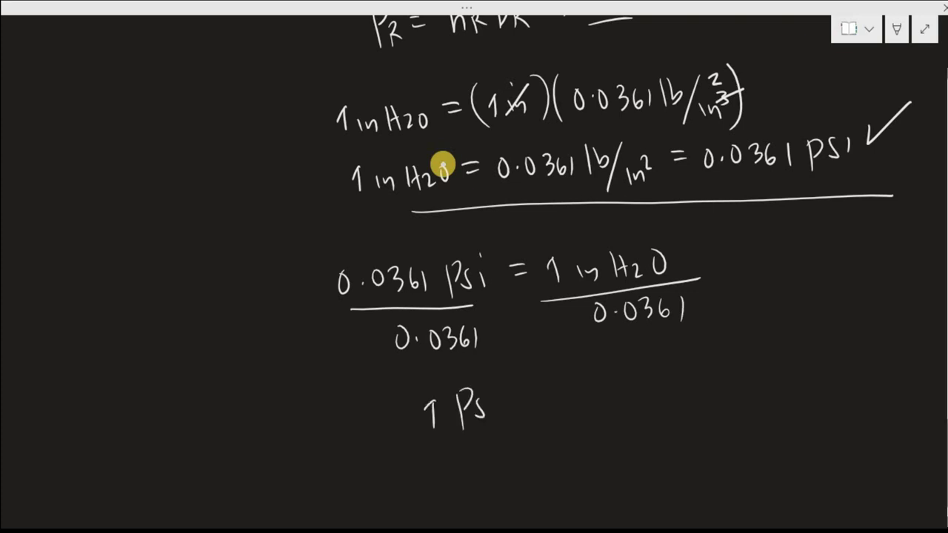
left_click_drag(567, 384, 574, 405)
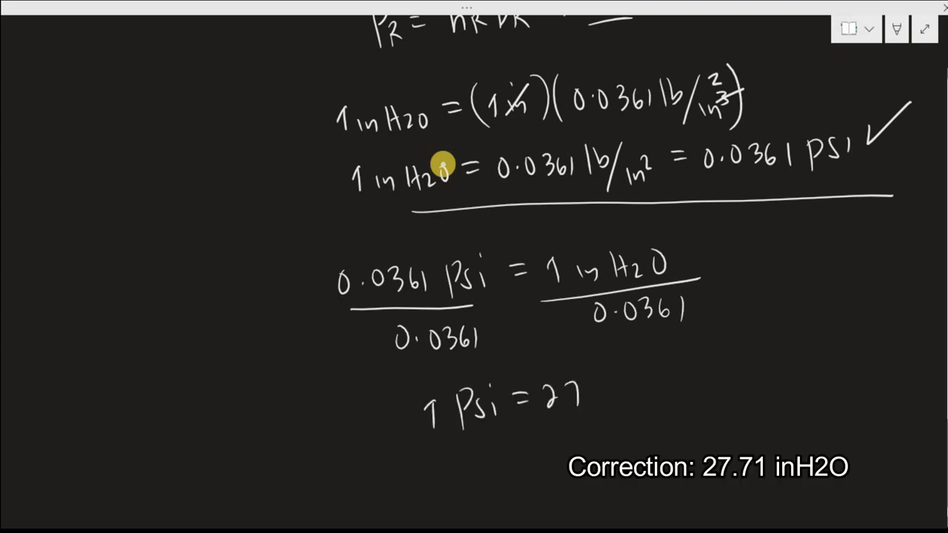
left_click_drag(649, 392, 649, 405)
left_click_drag(654, 400, 660, 399)
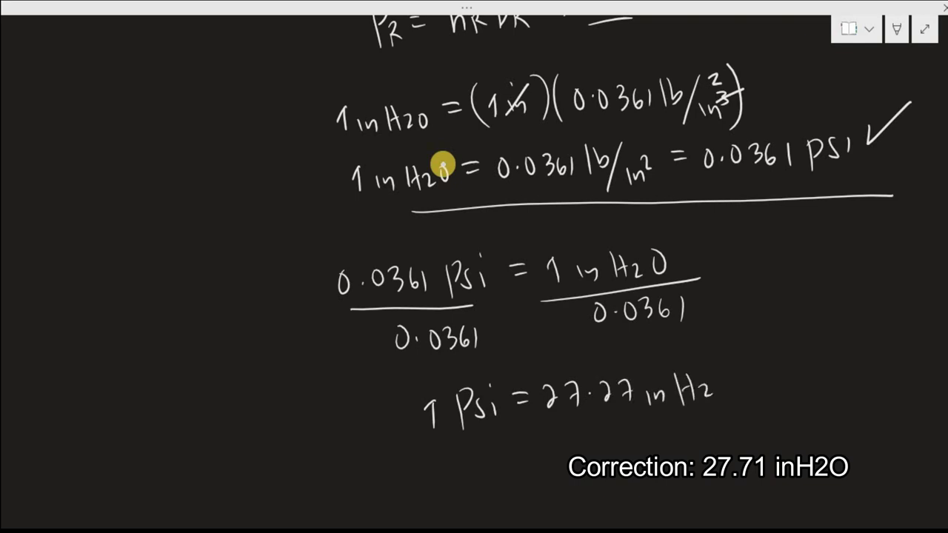
left_click_drag(741, 376, 781, 348)
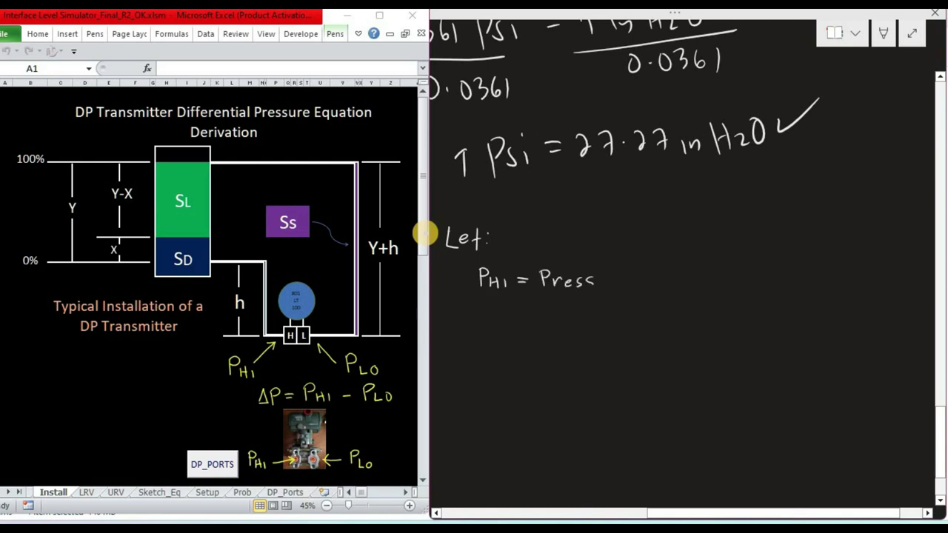
- Define PHI and PLO as the high- and low-pressure port pressures, then ΔP
left_click_drag(650, 279, 863, 278)
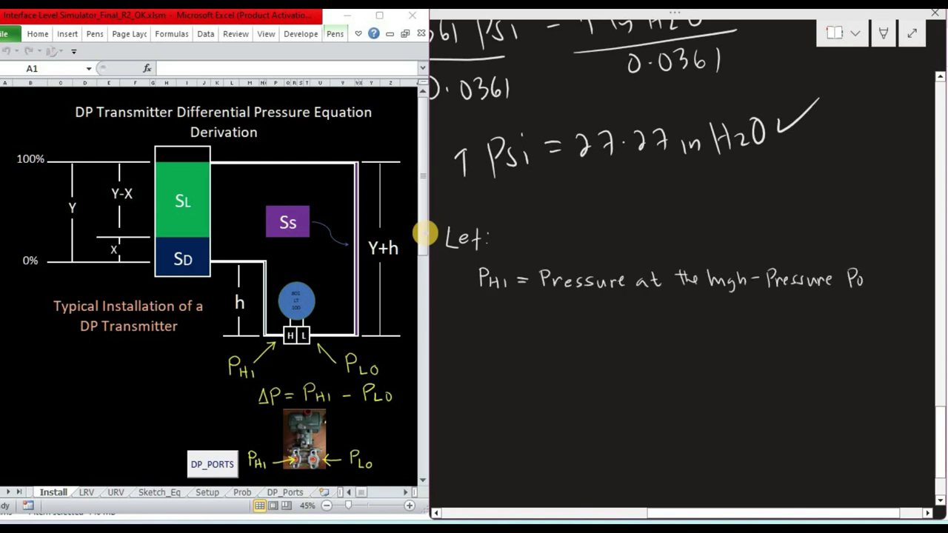
left_click_drag(497, 320, 630, 320)
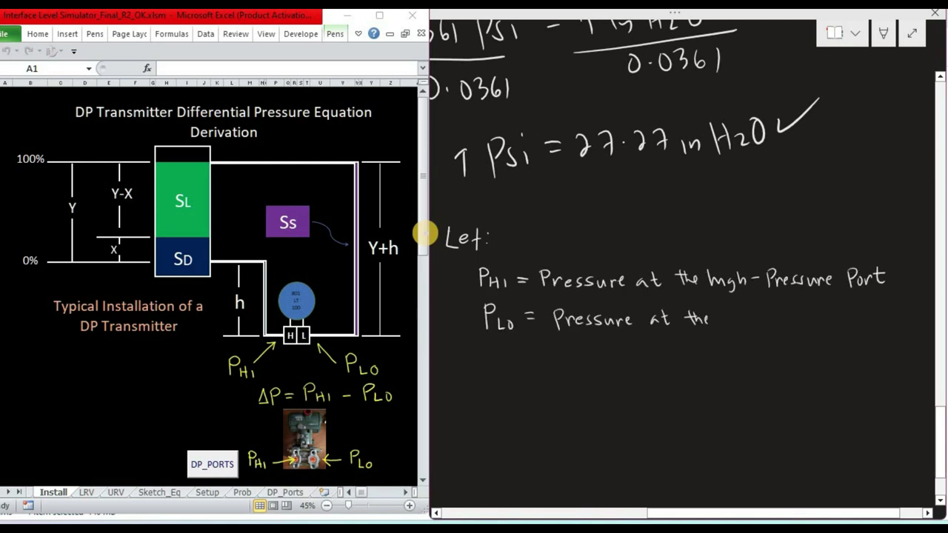
left_click_drag(858, 320, 898, 319)
left_click_drag(495, 345, 502, 360)
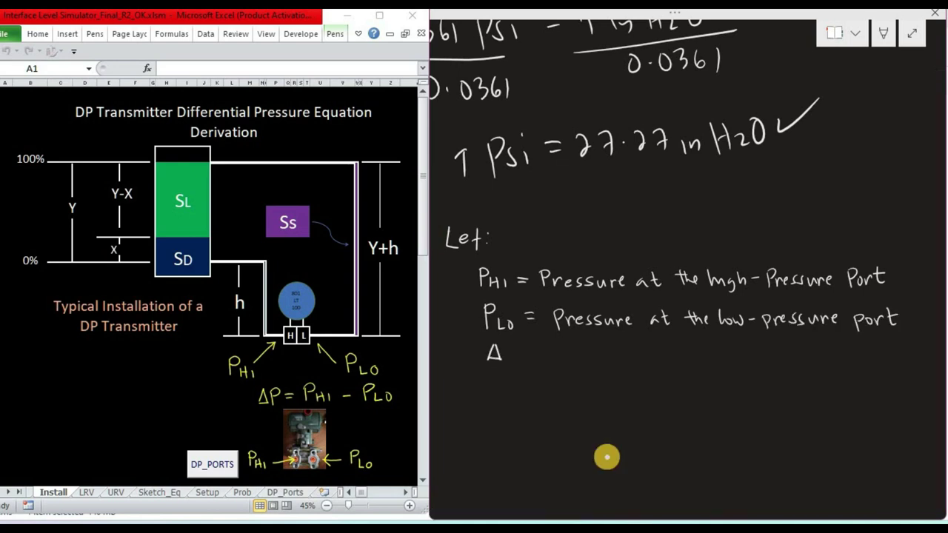
left_click_drag(582, 356, 794, 350)
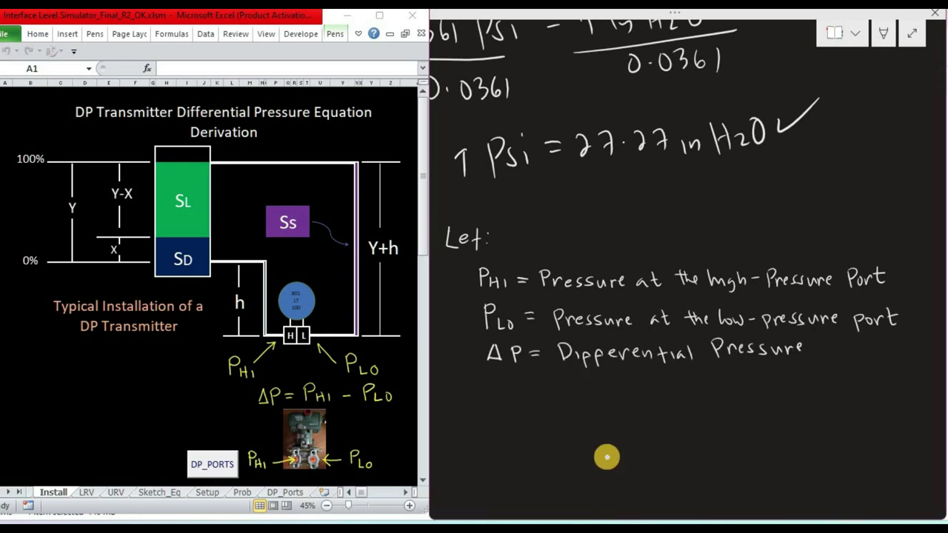
scroll(608, 455, "down", 3)
- Define PD, PL and PS as denser, lighter and sealing fluid pressures, then PT and ΔPLRV
left_click_drag(585, 206, 906, 203)
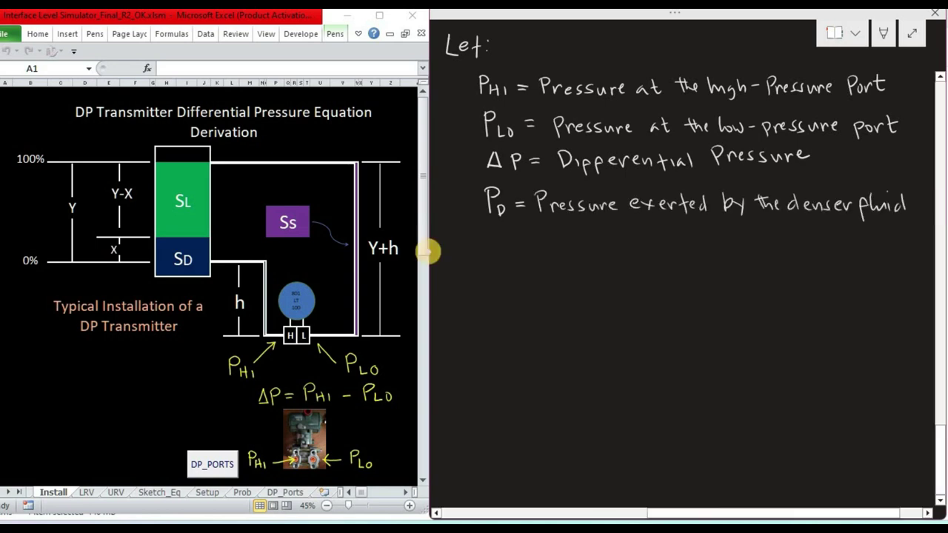
left_click_drag(489, 230, 569, 245)
left_click_drag(631, 244, 698, 243)
left_click_drag(777, 245, 894, 241)
left_click_drag(547, 280, 908, 281)
left_click_drag(548, 320, 823, 320)
scroll(674, 373, "down", 1)
mouse_move(493, 326)
left_mouse_down()
mouse_move(538, 334)
mouse_move(864, 330)
left_mouse_up()
mouse_move(500, 357)
left_mouse_down()
mouse_move(496, 372)
mouse_move(886, 369)
left_mouse_up()
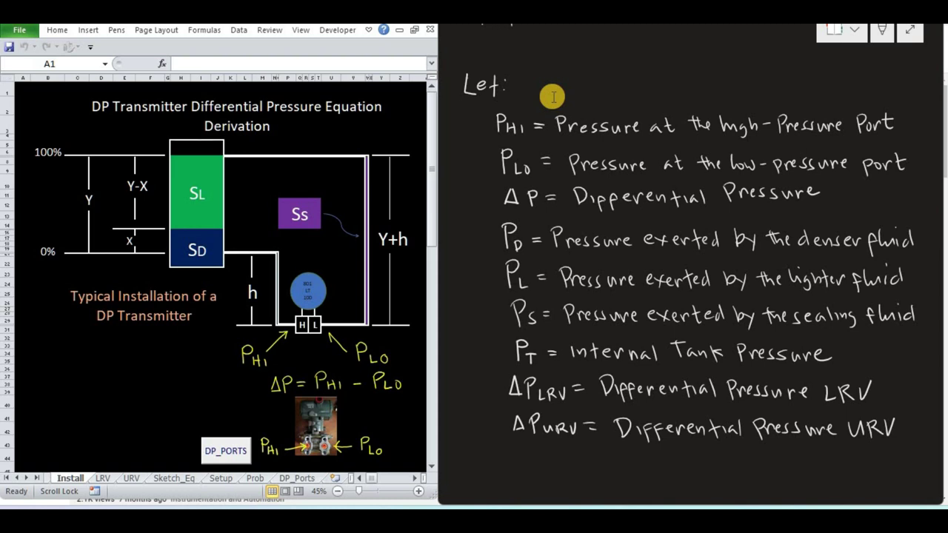
left_click(182, 393)
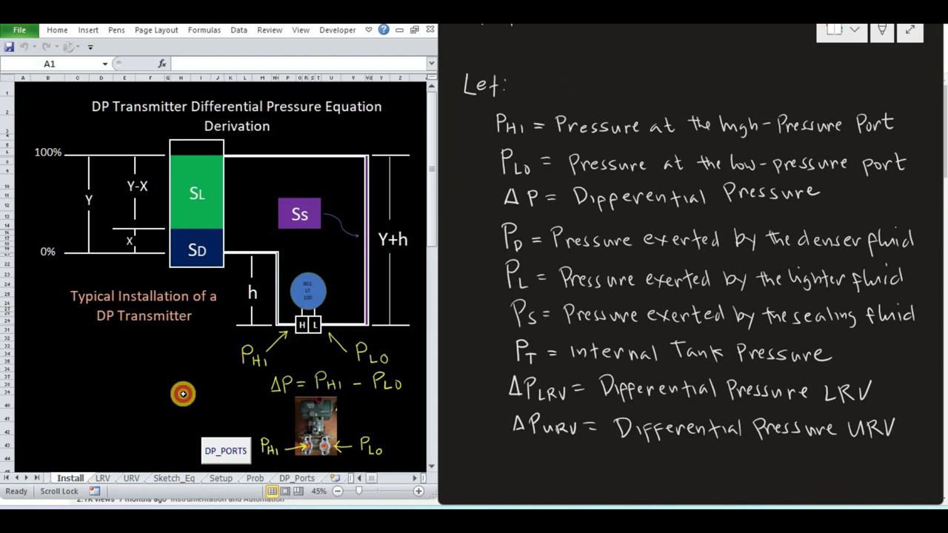
left_click(225, 454)
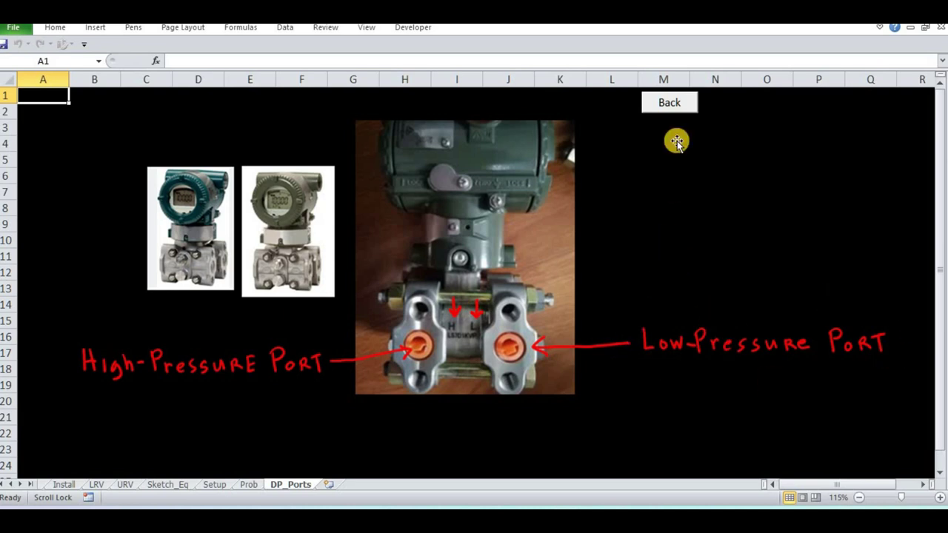
left_click(669, 101)
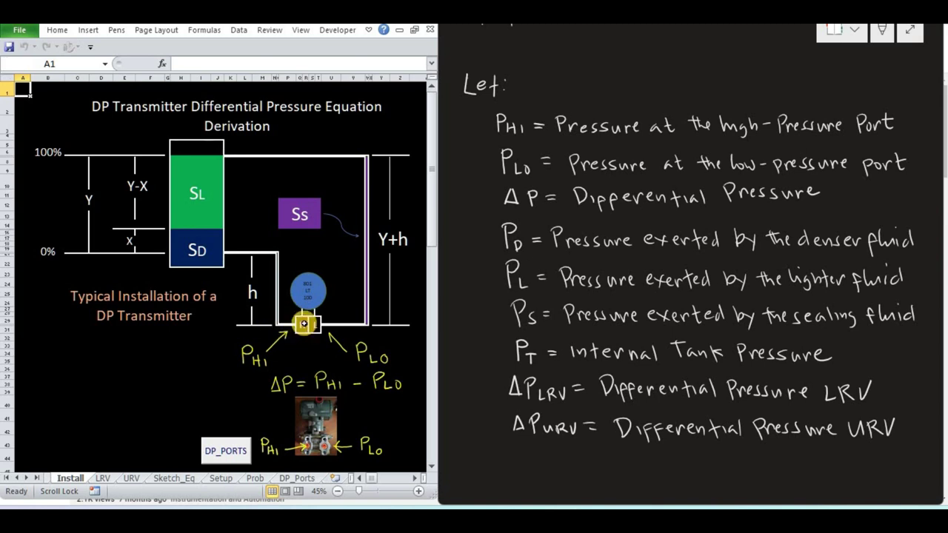
- Scroll the Install sheet to view the DP transmitter installation diagram
scroll(433, 359, "down", 1)
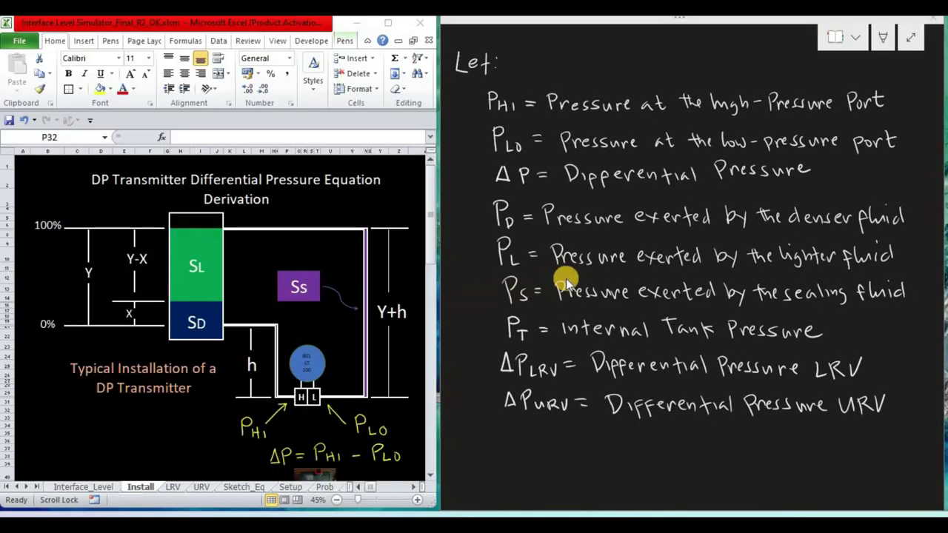
- Write PHI = PD + PL + PT
scroll(612, 260, "down", 5)
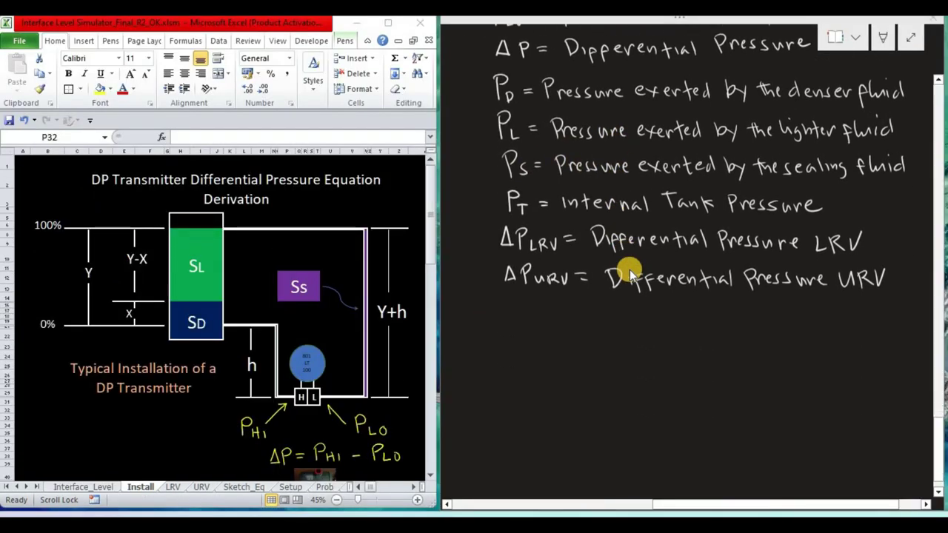
scroll(633, 273, "down", 2)
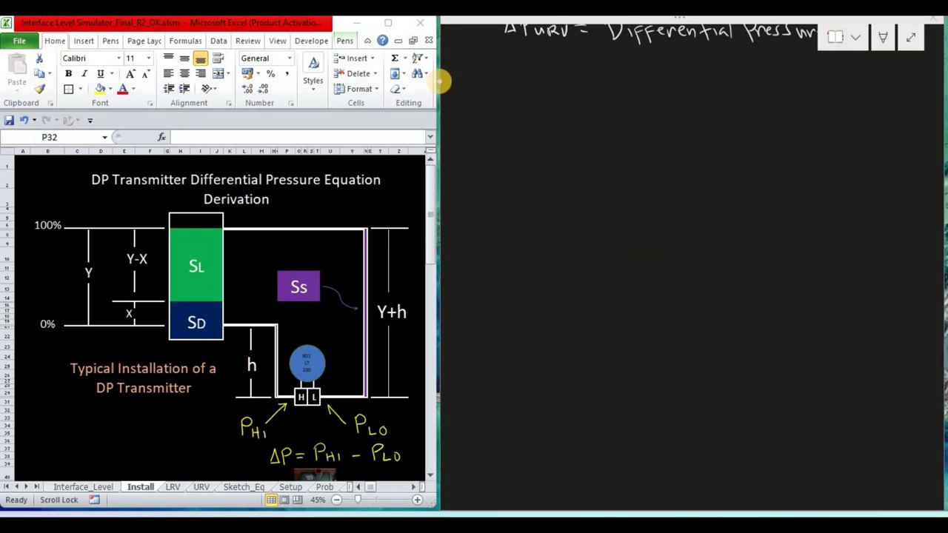
mouse_move(482, 88)
left_mouse_down()
mouse_move(482, 110)
mouse_move(483, 99)
mouse_move(492, 114)
left_mouse_up()
left_click_drag(491, 109, 498, 108)
mouse_move(498, 103)
left_mouse_down()
mouse_move(504, 114)
mouse_move(530, 97)
mouse_move(531, 105)
left_mouse_up()
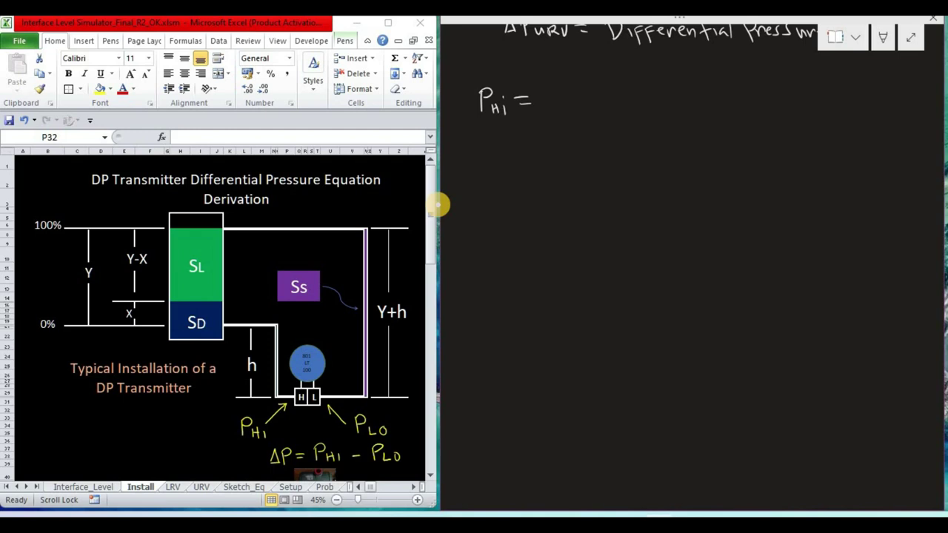
mouse_move(551, 91)
left_mouse_down()
mouse_move(551, 114)
mouse_move(551, 100)
mouse_move(563, 111)
mouse_move(596, 102)
mouse_move(606, 111)
left_mouse_up()
mouse_move(606, 90)
left_mouse_down()
mouse_move(617, 112)
mouse_move(654, 108)
left_mouse_up()
mouse_move(654, 89)
left_mouse_down()
mouse_move(676, 99)
mouse_move(669, 112)
left_mouse_up()
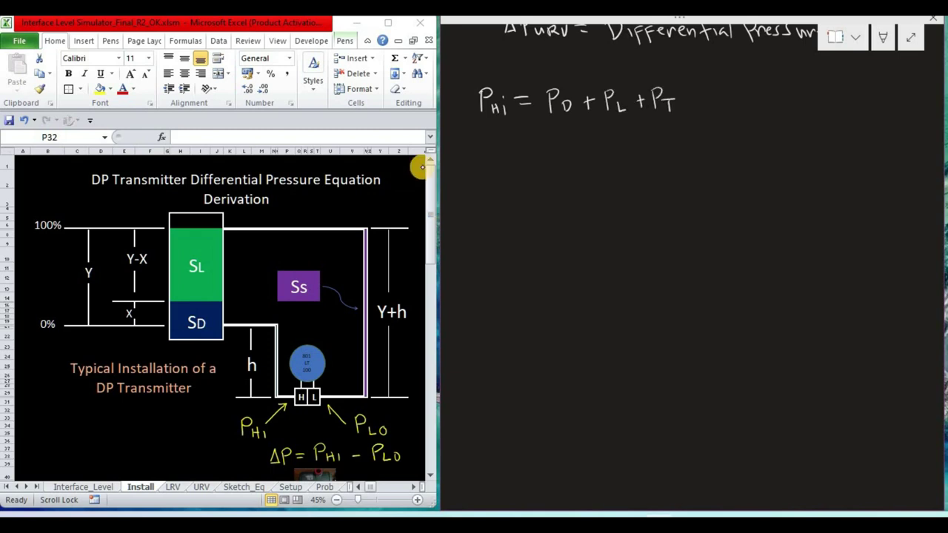
- Write PLO = PS + PT below the PHI equation
mouse_move(486, 133)
left_mouse_down()
mouse_move(486, 152)
mouse_move(487, 140)
mouse_move(501, 154)
mouse_move(539, 140)
left_mouse_up()
left_click_drag(530, 145, 543, 146)
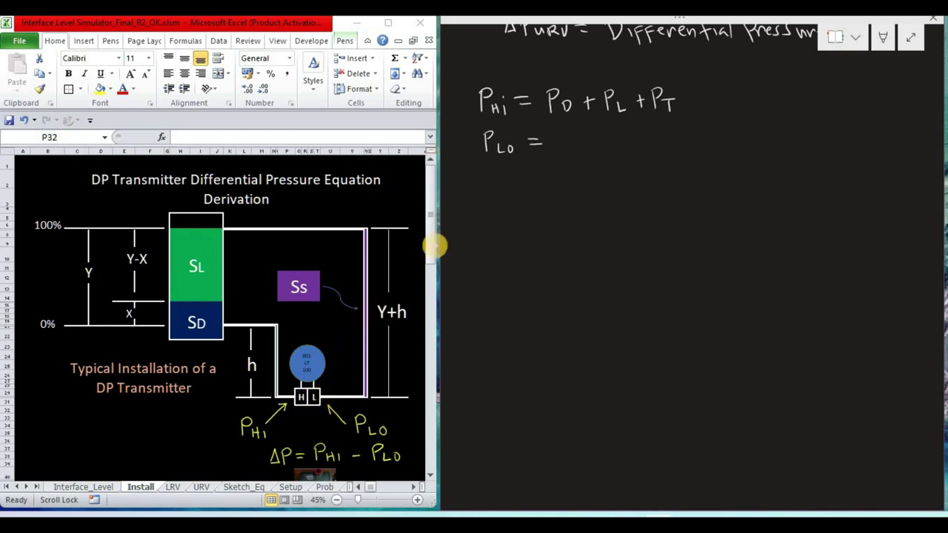
mouse_move(558, 135)
left_mouse_down()
mouse_move(559, 152)
mouse_move(560, 142)
mouse_move(570, 152)
mouse_move(629, 141)
left_mouse_up()
left_click_drag(624, 142, 625, 156)
- Write ΔP = PD + PL + PT − PS − PT, tick both equations, and cross out the PT terms
mouse_move(478, 193)
left_mouse_down()
mouse_move(482, 182)
mouse_move(492, 193)
mouse_move(479, 193)
mouse_move(501, 196)
mouse_move(529, 182)
left_mouse_up()
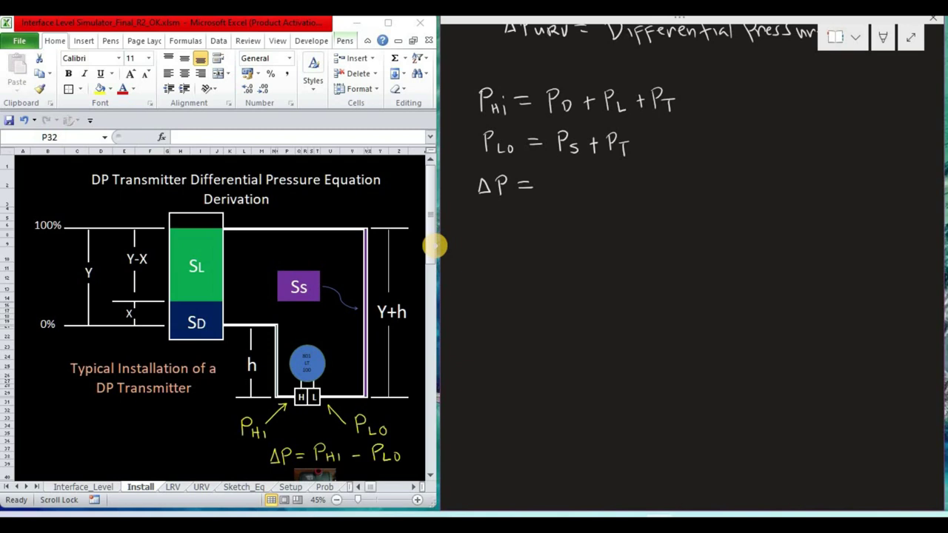
left_click_drag(551, 176, 553, 192)
mouse_move(551, 176)
left_mouse_down()
mouse_move(562, 194)
mouse_move(588, 185)
left_mouse_up()
mouse_move(594, 176)
left_mouse_down()
mouse_move(593, 193)
mouse_move(594, 181)
mouse_move(614, 195)
mouse_move(629, 185)
left_mouse_up()
mouse_move(635, 178)
left_mouse_down()
mouse_move(634, 196)
mouse_move(637, 184)
mouse_move(656, 186)
left_mouse_up()
left_click_drag(651, 186, 651, 197)
left_click_drag(689, 102, 711, 98)
left_click_drag(654, 148, 677, 138)
mouse_move(665, 187)
left_mouse_down()
mouse_move(691, 198)
mouse_move(692, 181)
mouse_move(701, 196)
mouse_move(734, 182)
left_mouse_up()
left_click_drag(737, 174, 740, 195)
mouse_move(739, 172)
left_mouse_down()
mouse_move(763, 184)
mouse_move(758, 200)
left_mouse_up()
left_click_drag(656, 175, 631, 199)
left_click_drag(772, 166, 729, 198)
- Write the simplified ΔP = PD + PL − PS
mouse_move(478, 236)
left_mouse_down()
mouse_move(485, 218)
mouse_move(493, 236)
left_mouse_up()
mouse_move(493, 236)
left_mouse_down()
mouse_move(480, 237)
mouse_move(541, 220)
mouse_move(560, 234)
left_mouse_up()
left_click_drag(557, 214, 574, 239)
mouse_move(572, 226)
left_mouse_down()
mouse_move(582, 230)
mouse_move(576, 238)
mouse_move(594, 234)
left_mouse_up()
mouse_move(590, 228)
left_mouse_down()
mouse_move(610, 237)
mouse_move(615, 226)
mouse_move(627, 237)
mouse_move(642, 227)
mouse_move(651, 237)
left_mouse_up()
left_click_drag(652, 214, 660, 237)
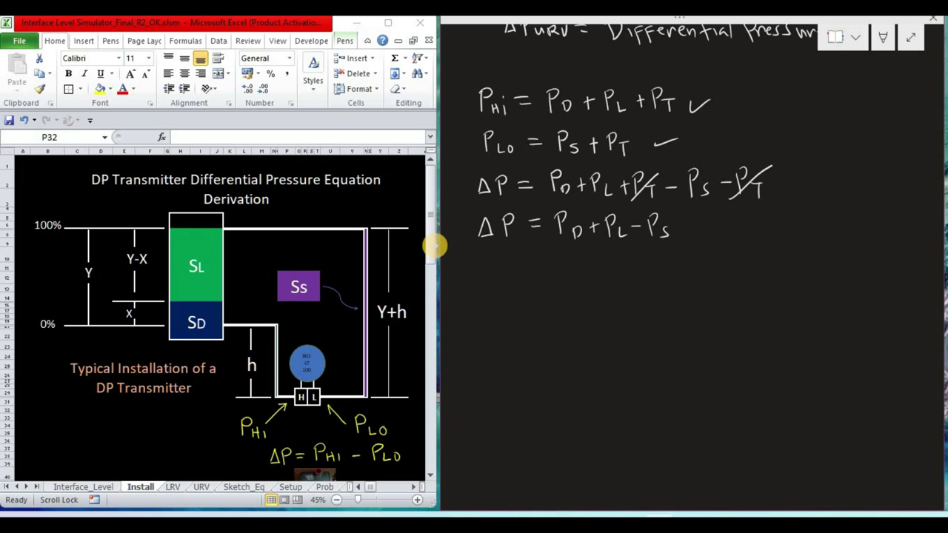
scroll(677, 247, "down", 3)
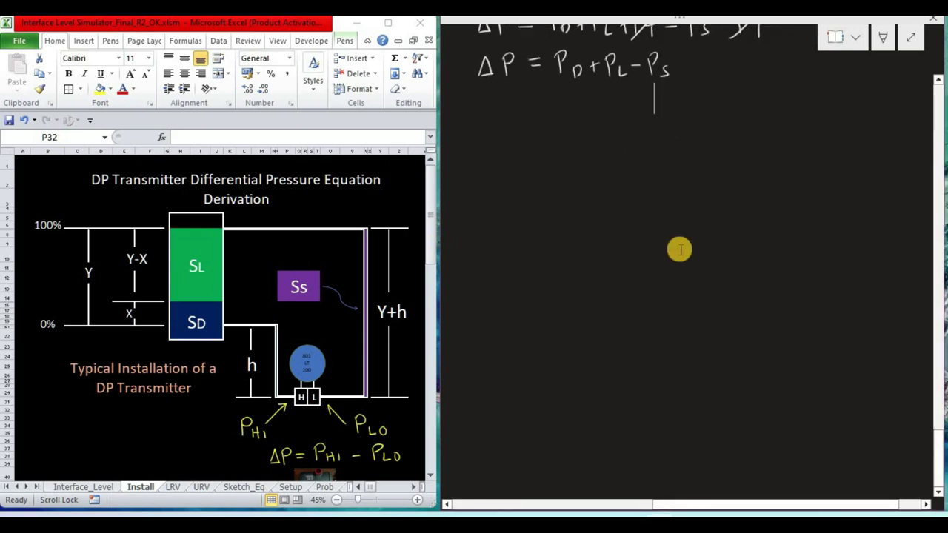
- Underline PD, PL and PS, write 'Eq 12: Px = hx Sx DR', tick both lines, and start 'ΔP ='
left_click_drag(561, 87, 671, 88)
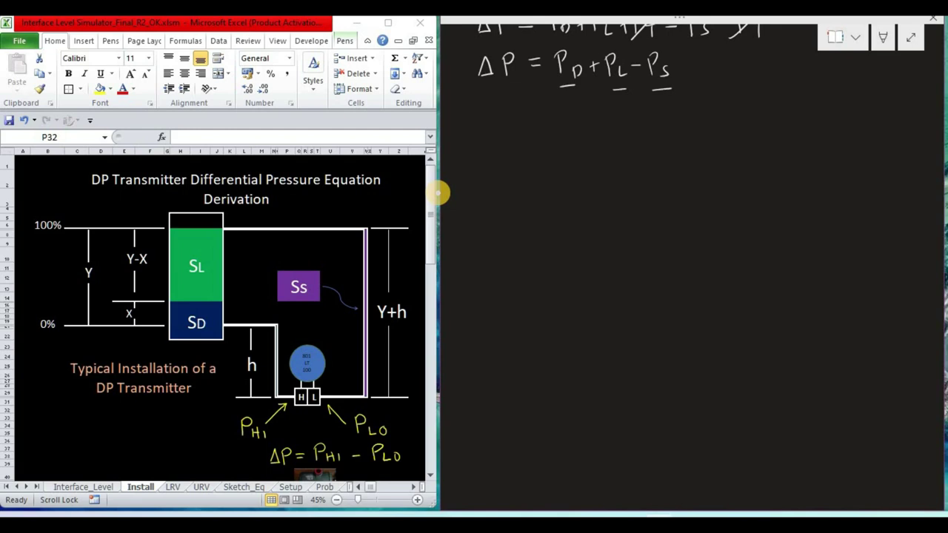
mouse_move(477, 129)
left_mouse_down()
mouse_move(486, 146)
mouse_move(486, 136)
left_mouse_up()
mouse_move(476, 129)
left_mouse_down()
mouse_move(486, 127)
mouse_move(498, 156)
mouse_move(511, 144)
left_mouse_up()
left_click_drag(517, 134, 525, 140)
left_click(547, 134)
left_click(548, 143)
mouse_move(576, 124)
left_mouse_down()
mouse_move(576, 148)
mouse_move(577, 136)
mouse_move(604, 147)
mouse_move(594, 152)
mouse_move(632, 130)
left_mouse_up()
mouse_move(623, 135)
left_mouse_down()
mouse_move(676, 143)
mouse_move(669, 148)
left_mouse_up()
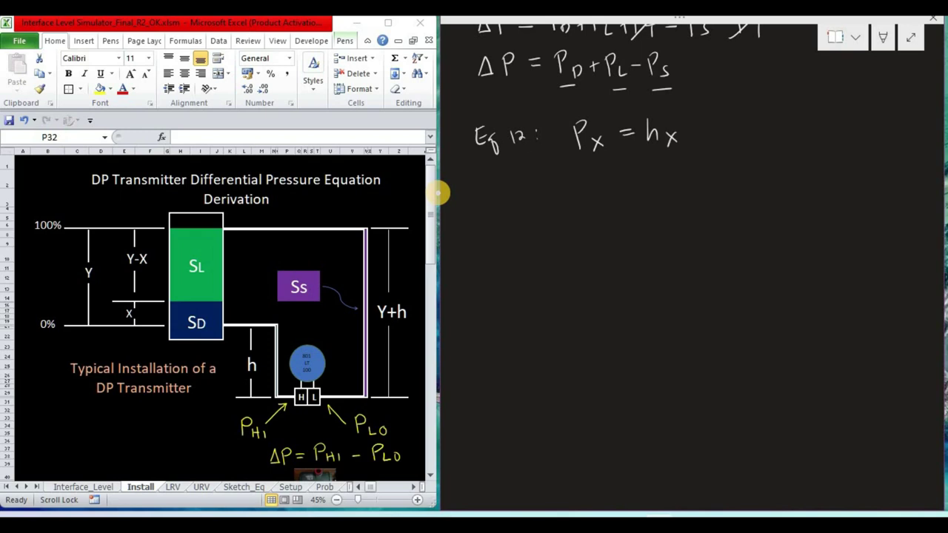
mouse_move(702, 126)
left_mouse_down()
mouse_move(691, 145)
mouse_move(734, 135)
mouse_move(735, 146)
mouse_move(770, 149)
left_mouse_up()
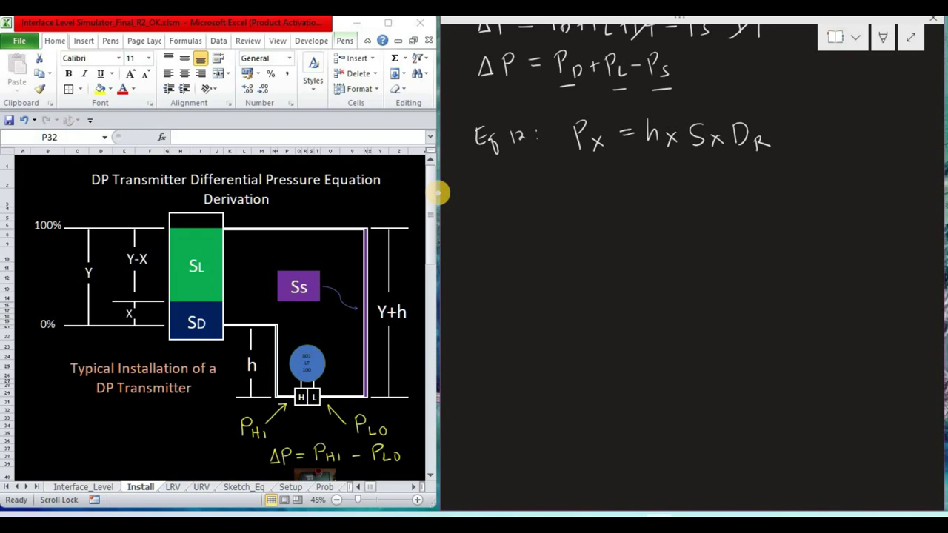
left_click_drag(793, 126, 808, 117)
left_click_drag(701, 72, 730, 65)
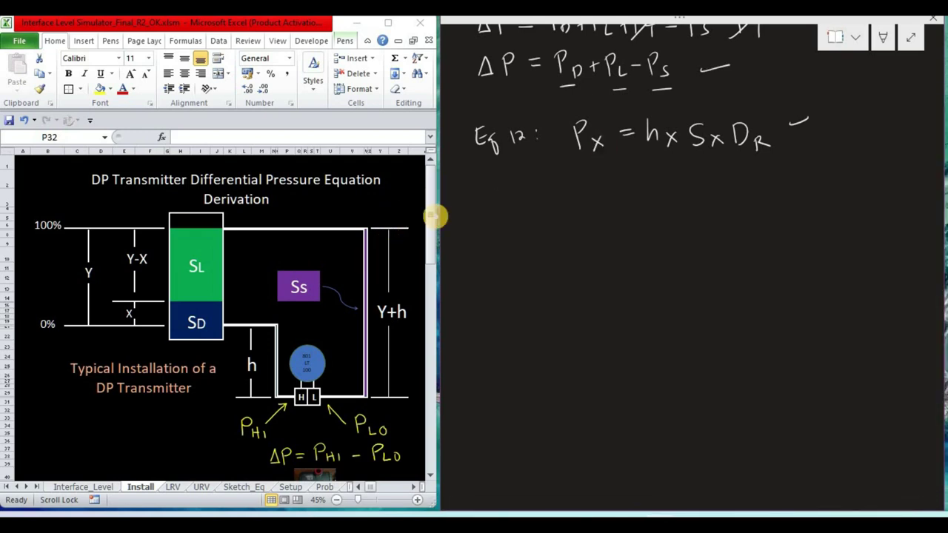
left_click_drag(471, 215, 529, 206)
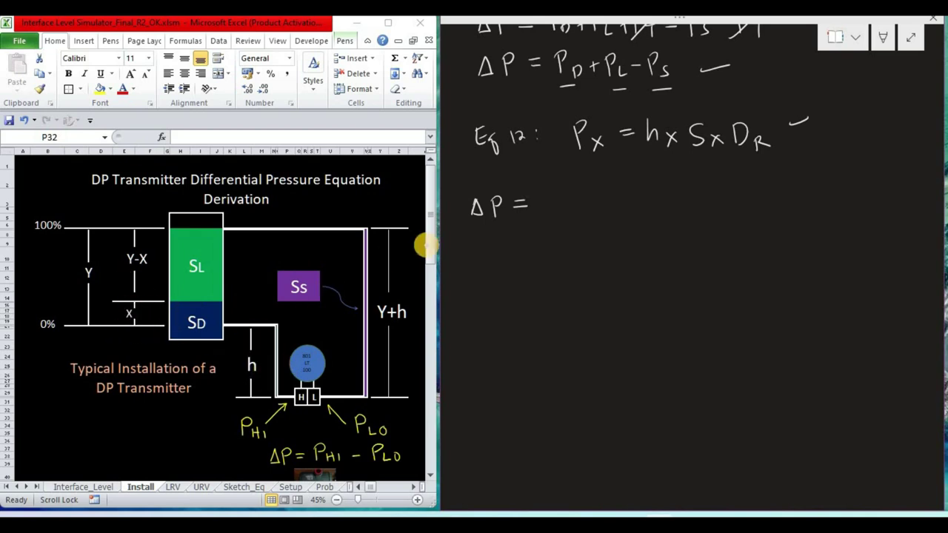
- Handwrite ΔP's first two terms, (x+h)SD DR + (Y−x)SL DR, then a minus sign
mouse_move(551, 195)
left_mouse_down()
mouse_move(560, 207)
mouse_move(551, 207)
left_mouse_up()
mouse_move(570, 192)
left_mouse_down()
mouse_move(570, 207)
mouse_move(588, 207)
mouse_move(553, 219)
left_mouse_up()
left_click_drag(596, 187, 599, 224)
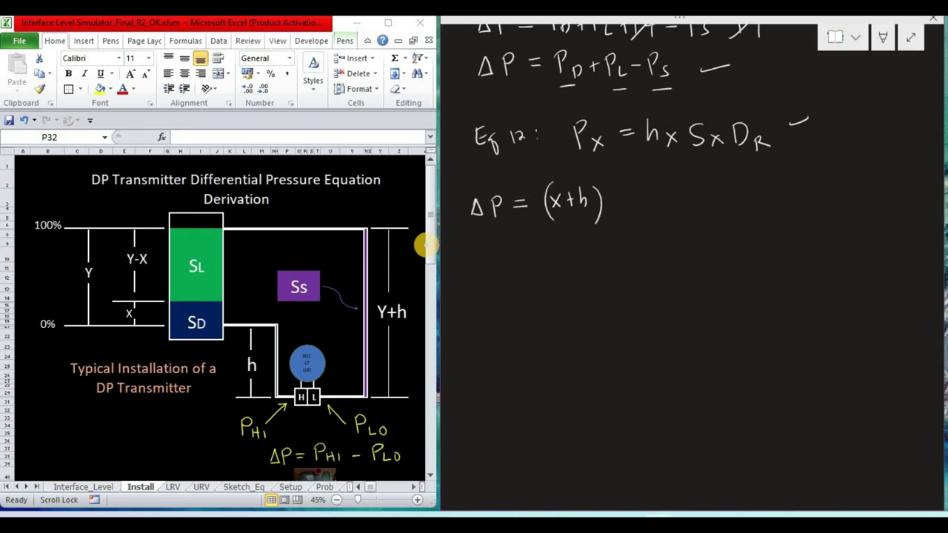
mouse_move(622, 189)
left_mouse_down()
mouse_move(612, 209)
mouse_move(665, 210)
left_mouse_up()
mouse_move(684, 190)
left_mouse_down()
mouse_move(684, 209)
mouse_move(693, 196)
left_mouse_up()
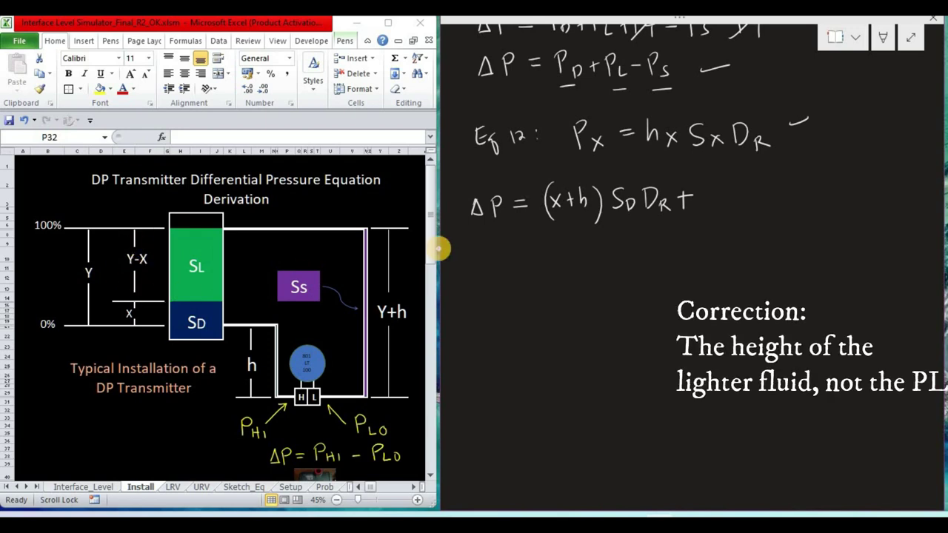
mouse_move(710, 191)
left_mouse_down()
mouse_move(712, 213)
mouse_move(734, 199)
left_mouse_up()
mouse_move(735, 194)
left_mouse_down()
mouse_move(744, 205)
mouse_move(710, 220)
mouse_move(747, 222)
left_mouse_up()
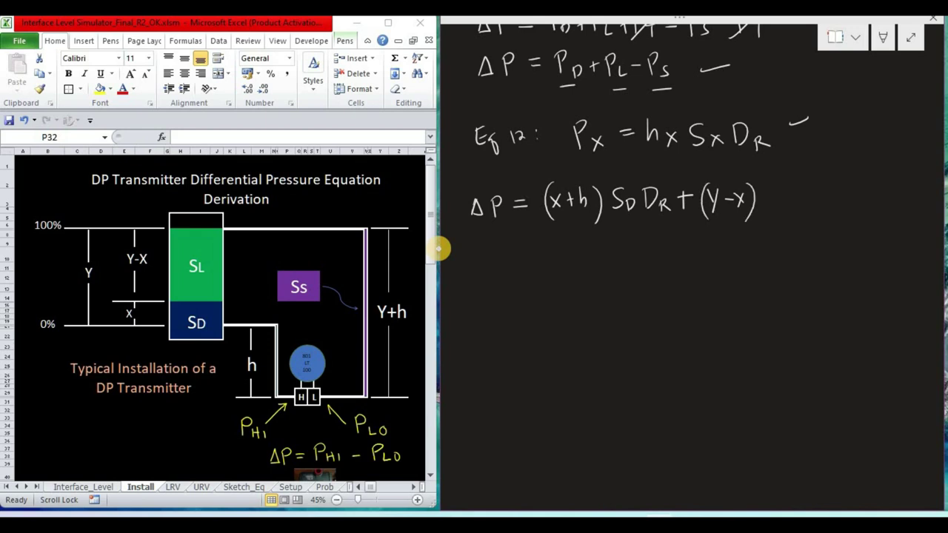
mouse_move(774, 202)
left_mouse_down()
mouse_move(775, 216)
mouse_move(812, 210)
left_mouse_up()
left_click_drag(828, 198, 843, 197)
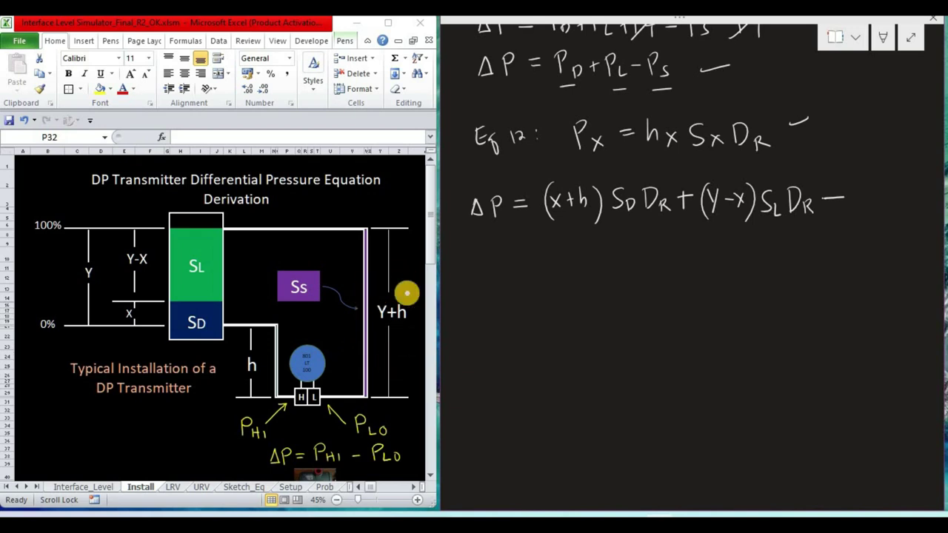
- Handwrite the sealing fluid term (y+h)(Ss)DR on the next line
mouse_move(551, 250)
left_mouse_down()
mouse_move(561, 258)
mouse_move(557, 269)
left_mouse_up()
mouse_move(570, 249)
left_mouse_down()
mouse_move(570, 262)
mouse_move(578, 255)
left_mouse_up()
left_click_drag(577, 243, 586, 262)
left_click_drag(548, 239, 543, 276)
left_click_drag(588, 241, 592, 276)
left_click_drag(617, 240, 610, 277)
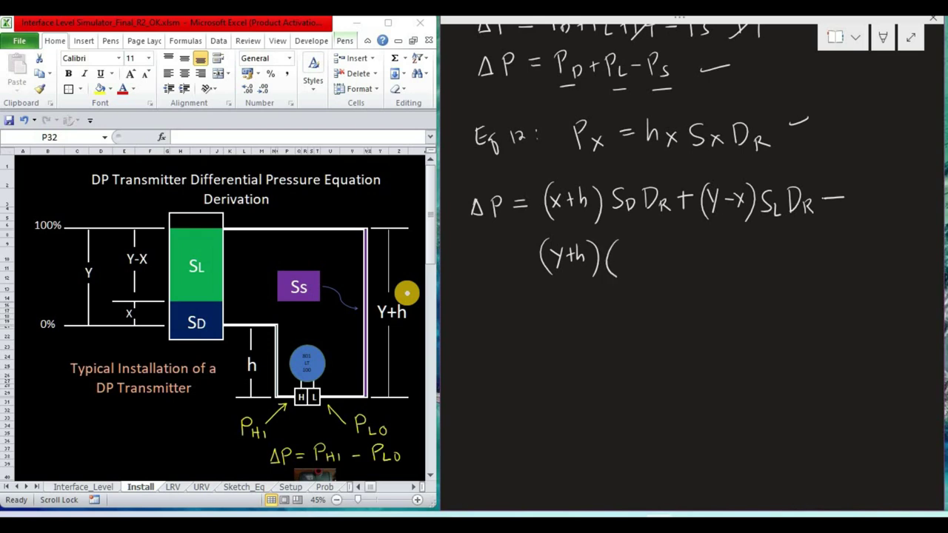
mouse_move(634, 247)
left_mouse_down()
mouse_move(620, 274)
mouse_move(655, 280)
left_mouse_up()
left_click_drag(673, 247, 671, 271)
mouse_move(672, 246)
left_mouse_down()
mouse_move(683, 248)
mouse_move(674, 271)
left_mouse_up()
mouse_move(690, 257)
left_mouse_down()
mouse_move(690, 269)
mouse_move(704, 270)
left_mouse_up()
- Handwrite the factored form ΔP = [(x+h)SD + (Y−x)SL − (y+h)Ss]DR
mouse_move(461, 320)
left_mouse_down()
mouse_move(479, 331)
mouse_move(480, 318)
mouse_move(519, 312)
mouse_move(553, 321)
left_mouse_up()
mouse_move(552, 304)
left_mouse_down()
mouse_move(542, 322)
mouse_move(566, 321)
left_mouse_up()
mouse_move(558, 311)
left_mouse_down()
mouse_move(584, 323)
mouse_move(540, 333)
left_mouse_up()
left_click_drag(585, 298, 588, 337)
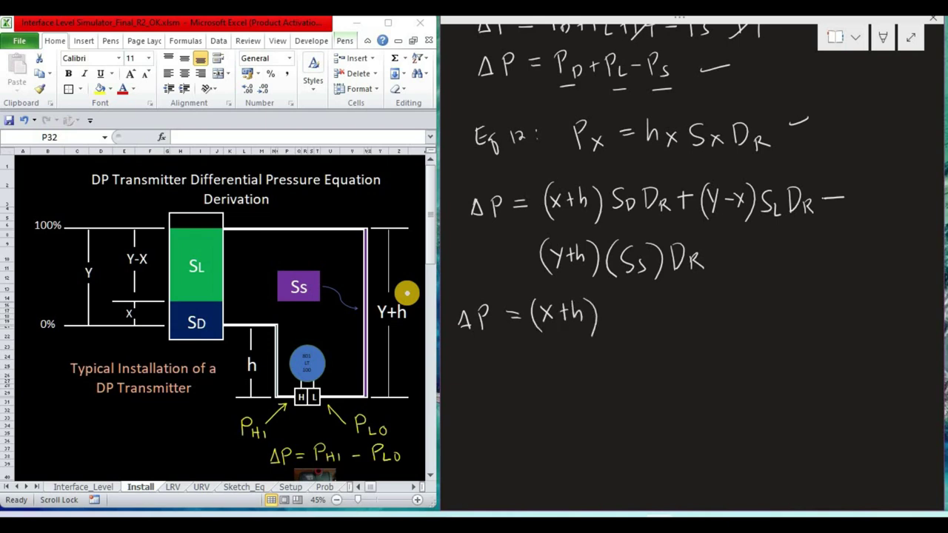
mouse_move(612, 301)
left_mouse_down()
mouse_move(602, 327)
mouse_move(619, 329)
left_mouse_up()
mouse_move(619, 314)
left_mouse_down()
mouse_move(620, 329)
mouse_move(652, 314)
left_mouse_up()
mouse_move(646, 308)
left_mouse_down()
mouse_move(647, 323)
mouse_move(664, 316)
mouse_move(666, 326)
mouse_move(680, 314)
left_mouse_up()
mouse_move(684, 306)
left_mouse_down()
mouse_move(694, 318)
mouse_move(660, 330)
mouse_move(699, 335)
left_mouse_up()
mouse_move(722, 302)
left_mouse_down()
mouse_move(711, 324)
mouse_move(763, 316)
mouse_move(759, 327)
left_mouse_up()
mouse_move(773, 303)
left_mouse_down()
mouse_move(773, 319)
mouse_move(787, 322)
mouse_move(754, 330)
mouse_move(791, 330)
left_mouse_up()
mouse_move(814, 298)
left_mouse_down()
mouse_move(806, 325)
mouse_move(837, 291)
mouse_move(823, 337)
left_mouse_up()
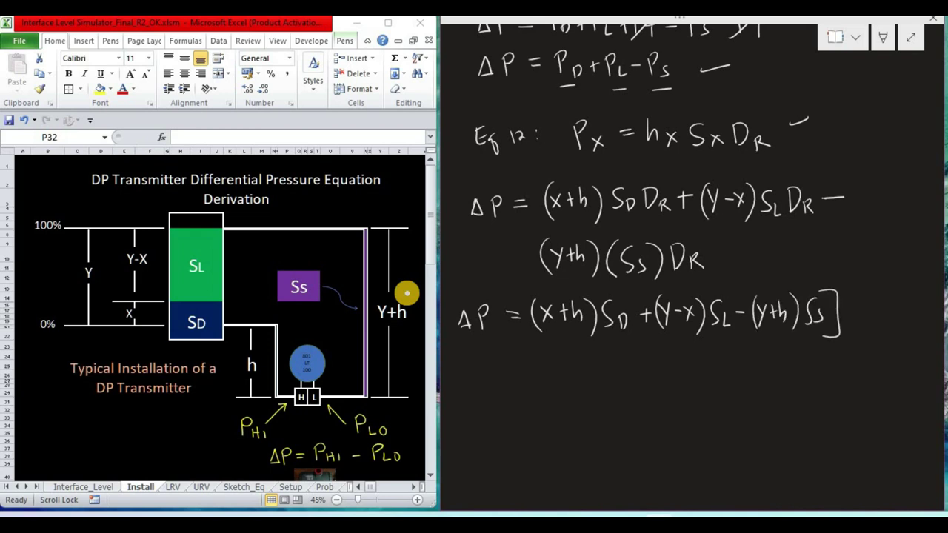
mouse_move(526, 294)
left_mouse_down()
mouse_move(537, 344)
mouse_move(538, 289)
left_mouse_up()
mouse_move(854, 299)
left_mouse_down()
mouse_move(855, 322)
mouse_move(883, 321)
left_mouse_up()
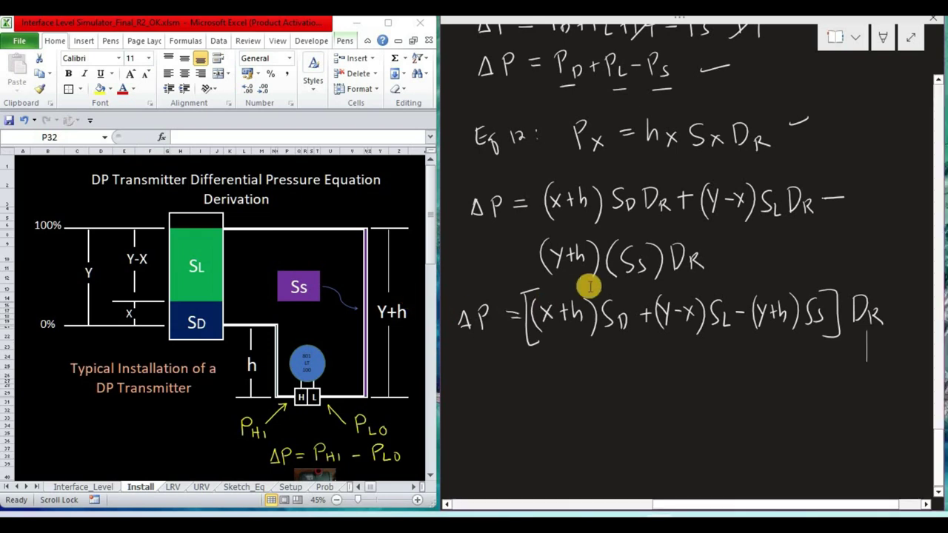
- Handwrite the expanded line ΔP = [XSD + hSD + YSL − XSL − YSs − hSs]DR
scroll(587, 286, "down", 4)
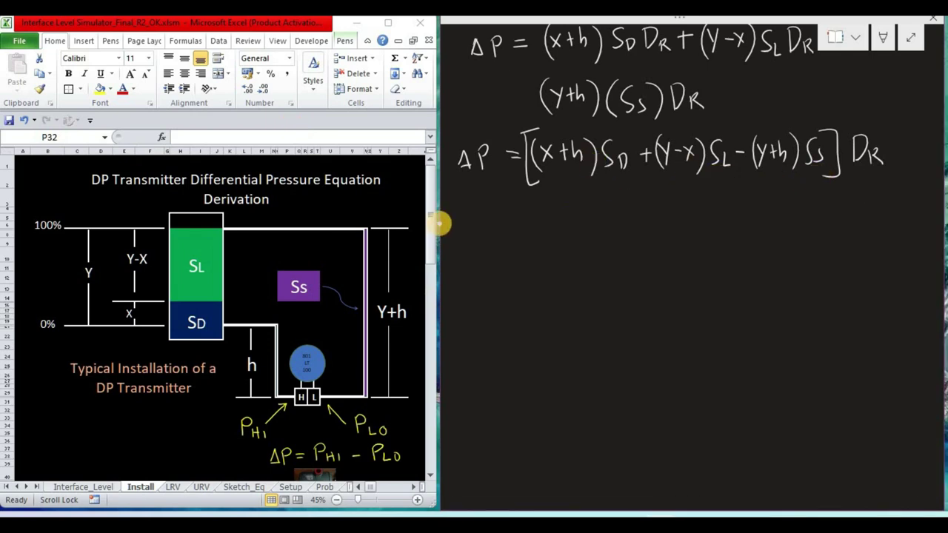
left_click_drag(463, 241, 513, 225)
mouse_move(501, 231)
left_mouse_down()
mouse_move(524, 222)
mouse_move(534, 243)
left_mouse_up()
mouse_move(525, 206)
left_mouse_down()
mouse_move(554, 231)
mouse_move(544, 234)
mouse_move(661, 228)
left_mouse_up()
mouse_move(667, 216)
left_mouse_down()
mouse_move(662, 238)
mouse_move(713, 223)
mouse_move(723, 234)
left_mouse_up()
mouse_move(723, 220)
left_mouse_down()
mouse_move(714, 235)
mouse_move(726, 222)
mouse_move(732, 235)
left_mouse_up()
mouse_move(737, 226)
left_mouse_down()
mouse_move(743, 235)
mouse_move(766, 230)
left_mouse_up()
mouse_move(767, 229)
left_mouse_down()
mouse_move(767, 241)
mouse_move(778, 236)
left_mouse_up()
mouse_move(794, 226)
left_mouse_down()
mouse_move(787, 238)
mouse_move(831, 235)
left_mouse_up()
mouse_move(846, 226)
left_mouse_down()
mouse_move(841, 236)
mouse_move(859, 251)
mouse_move(838, 251)
left_mouse_up()
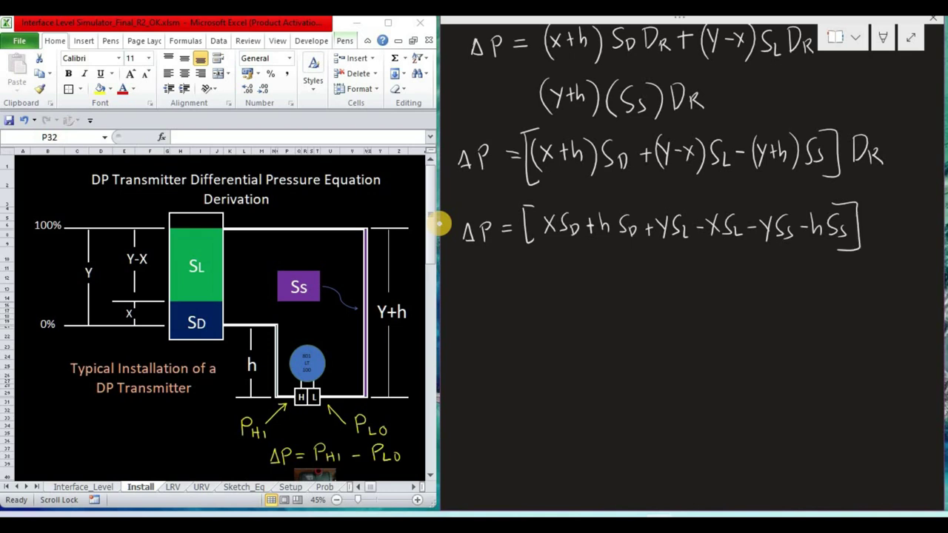
left_click_drag(871, 215, 874, 238)
mouse_move(888, 227)
left_mouse_down()
mouse_move(888, 238)
mouse_move(899, 237)
left_mouse_up()
- Start the grouped line ΔP = [X(SD − SL), underlining XSL to pair it with XSD
mouse_move(460, 292)
left_mouse_down()
mouse_move(482, 295)
mouse_move(481, 282)
mouse_move(516, 276)
left_mouse_up()
left_click_drag(505, 282, 515, 283)
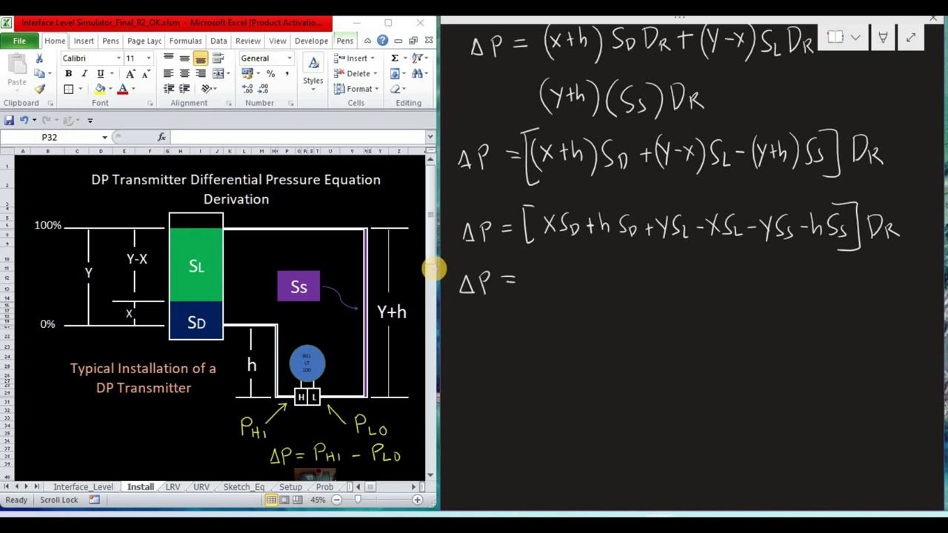
mouse_move(527, 261)
left_mouse_down()
mouse_move(527, 293)
mouse_move(537, 293)
mouse_move(540, 259)
mouse_move(577, 241)
mouse_move(542, 288)
mouse_move(562, 290)
left_mouse_up()
left_click_drag(575, 270, 567, 288)
left_click_drag(580, 277, 579, 289)
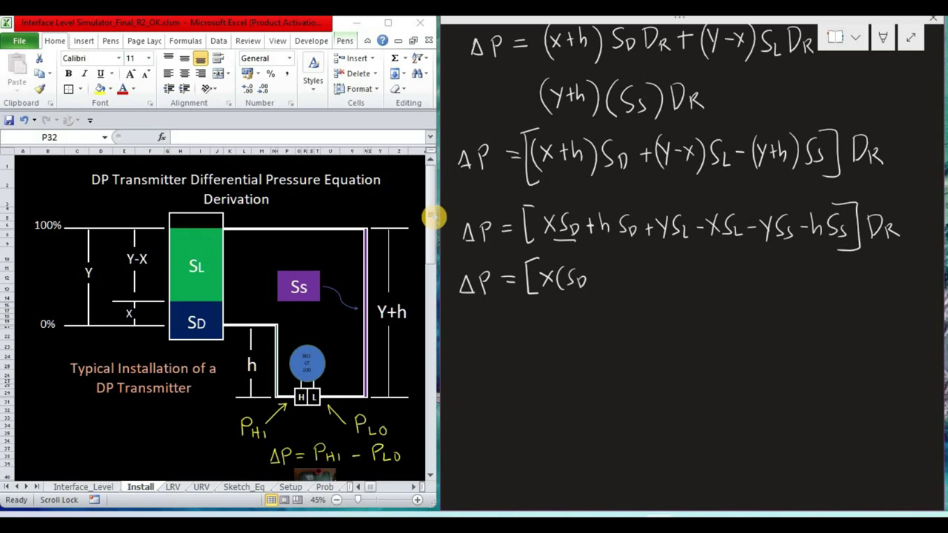
left_click_drag(714, 247, 735, 246)
mouse_move(592, 280)
left_mouse_down()
mouse_move(614, 280)
mouse_move(611, 289)
mouse_move(639, 296)
mouse_move(678, 281)
mouse_move(676, 296)
left_mouse_up()
- Add the groups Y(SL − Ss) and h(SD − Ss), underlining matching terms, and close with ]DR
mouse_move(668, 243)
left_mouse_down()
mouse_move(692, 241)
mouse_move(693, 298)
mouse_move(740, 279)
left_mouse_up()
left_click_drag(768, 245, 791, 244)
mouse_move(760, 271)
left_mouse_down()
mouse_move(751, 289)
mouse_move(771, 300)
mouse_move(794, 284)
left_mouse_up()
left_click_drag(612, 238, 629, 237)
mouse_move(805, 268)
left_mouse_down()
mouse_move(814, 292)
mouse_move(848, 277)
mouse_move(844, 290)
left_mouse_up()
left_click_drag(855, 282, 889, 291)
mouse_move(883, 257)
left_mouse_down()
mouse_move(898, 257)
mouse_move(879, 305)
left_mouse_up()
left_click_drag(905, 271, 907, 295)
mouse_move(905, 272)
left_mouse_down()
mouse_move(907, 293)
mouse_move(927, 297)
left_mouse_up()
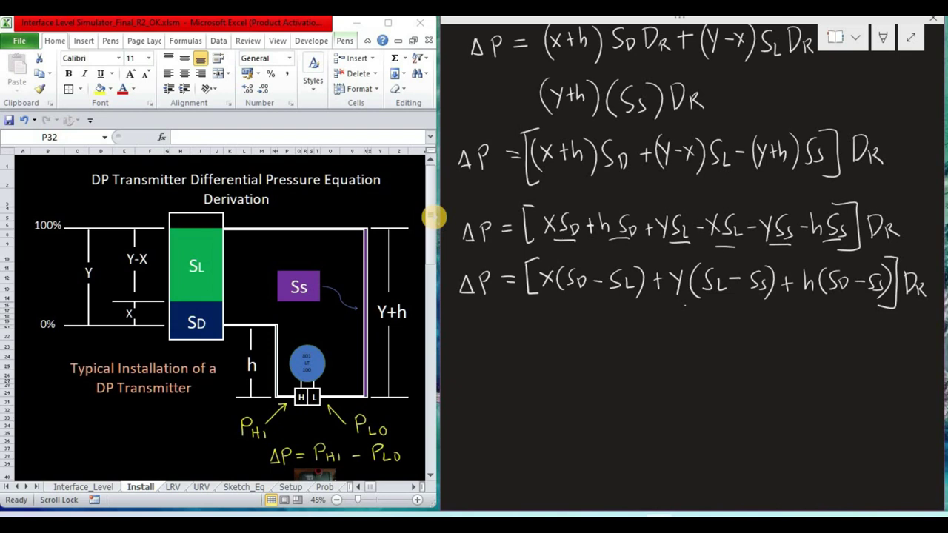
- Draw an arrow labelling the grouped result as eq 18
mouse_move(596, 303)
left_mouse_down()
mouse_move(597, 320)
mouse_move(621, 326)
mouse_move(617, 334)
mouse_move(642, 329)
mouse_move(656, 342)
mouse_move(676, 333)
left_mouse_up()
mouse_move(691, 317)
left_mouse_down()
mouse_move(683, 329)
mouse_move(689, 319)
left_mouse_up()
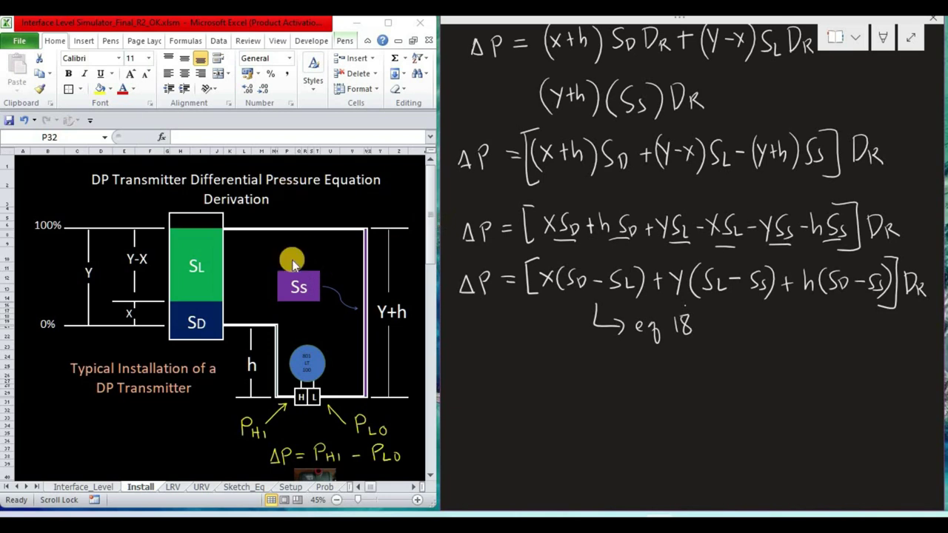
scroll(606, 308, "down", 3)
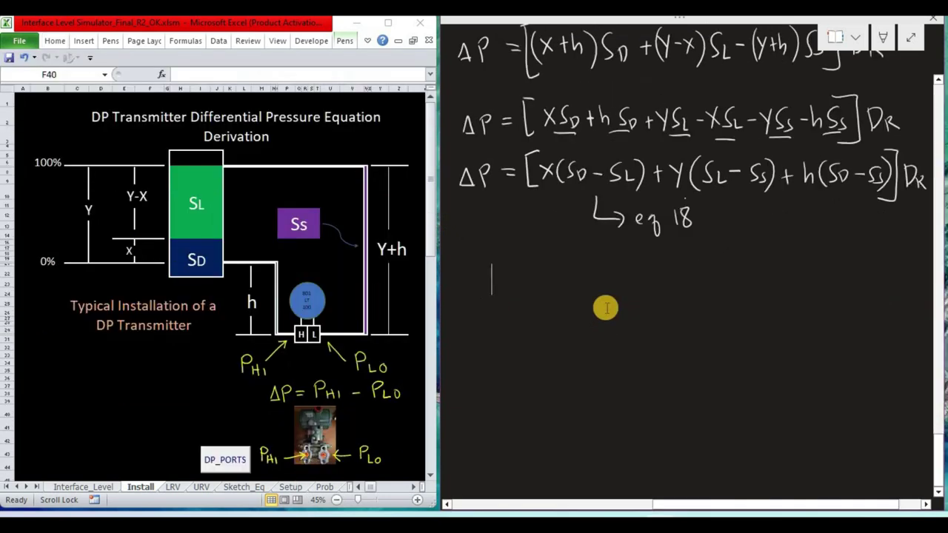
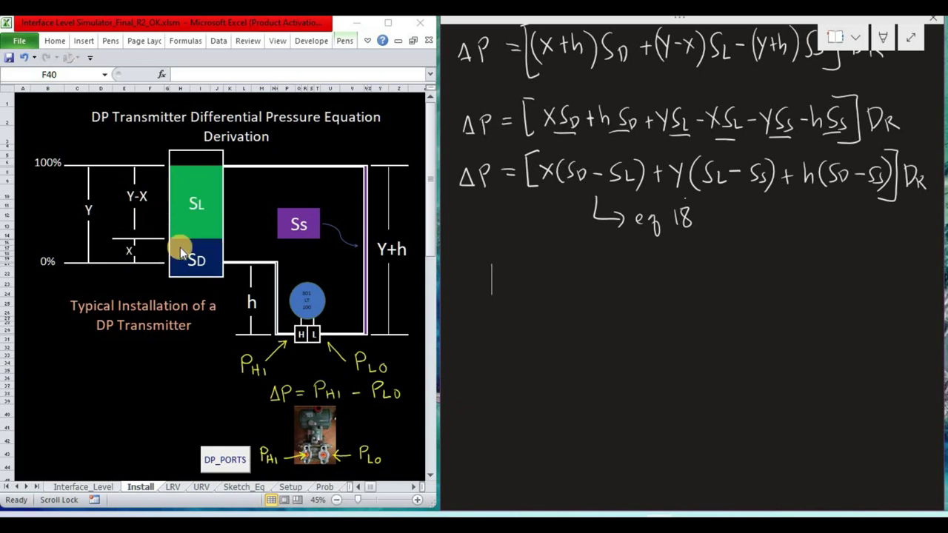
- Check the LRV sheet's X=0 case, return to the Install diagram, and start writing ΔP_LRV =
left_click(174, 484)
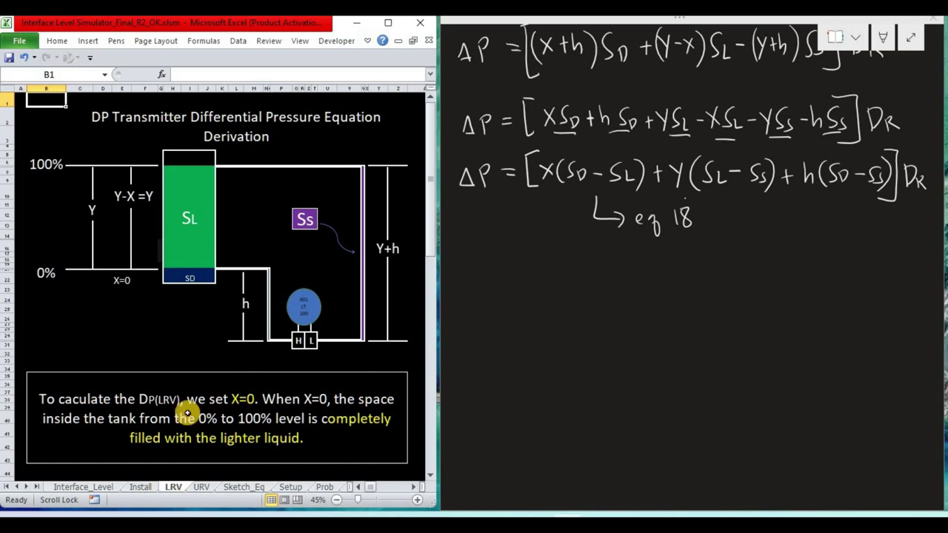
left_click(145, 486)
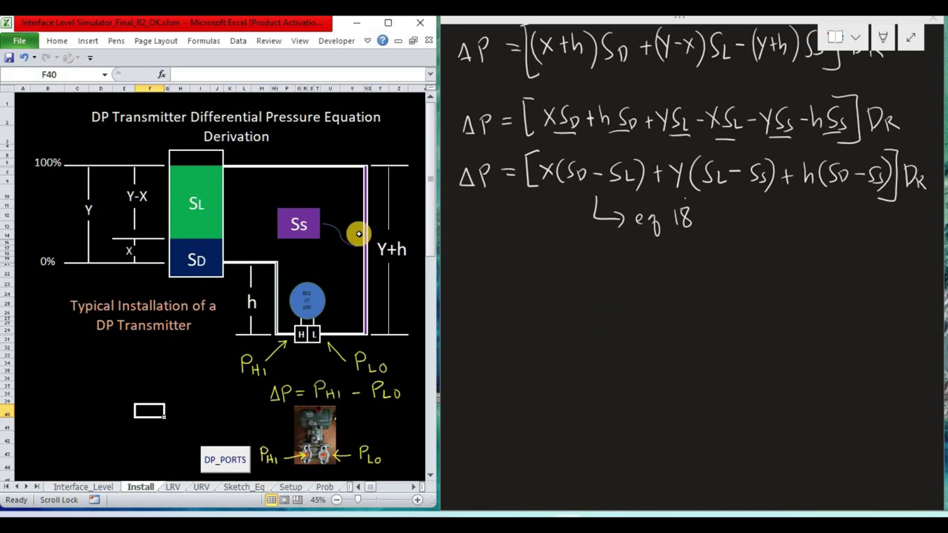
mouse_move(468, 293)
left_mouse_down()
mouse_move(494, 294)
mouse_move(494, 285)
mouse_move(523, 295)
mouse_move(532, 280)
mouse_move(562, 278)
left_mouse_up()
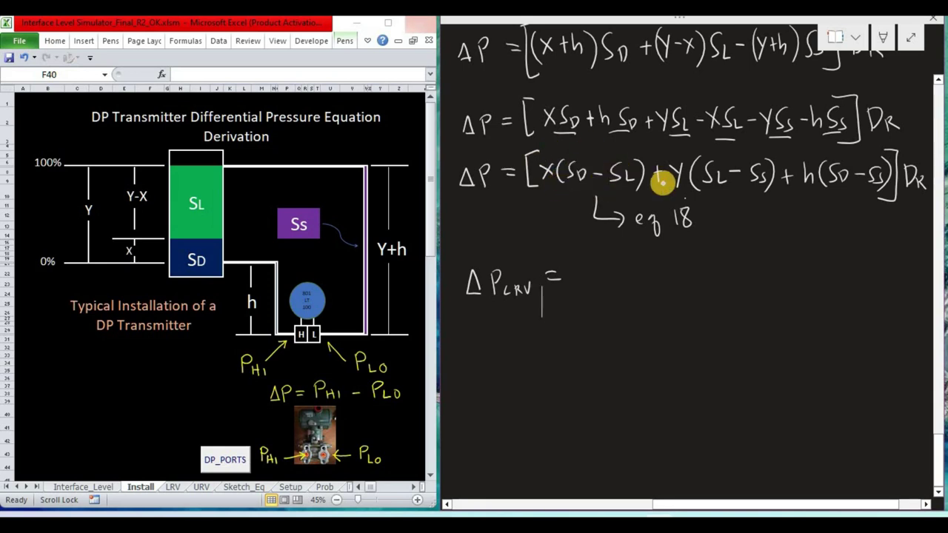
- Write ΔP_LRV = [Y(SL−Ss) + h(SD−Ss)]DR on the whiteboard
mouse_move(578, 261)
left_mouse_down()
mouse_move(589, 292)
mouse_move(589, 259)
mouse_move(611, 282)
left_mouse_up()
mouse_move(616, 271)
left_mouse_down()
mouse_move(609, 292)
mouse_move(655, 293)
left_mouse_up()
mouse_move(656, 280)
left_mouse_down()
mouse_move(691, 295)
mouse_move(714, 278)
mouse_move(811, 294)
left_mouse_up()
mouse_move(808, 258)
left_mouse_down()
mouse_move(822, 253)
mouse_move(812, 299)
left_mouse_up()
left_click_drag(839, 267, 844, 290)
left_click_drag(860, 277, 861, 292)
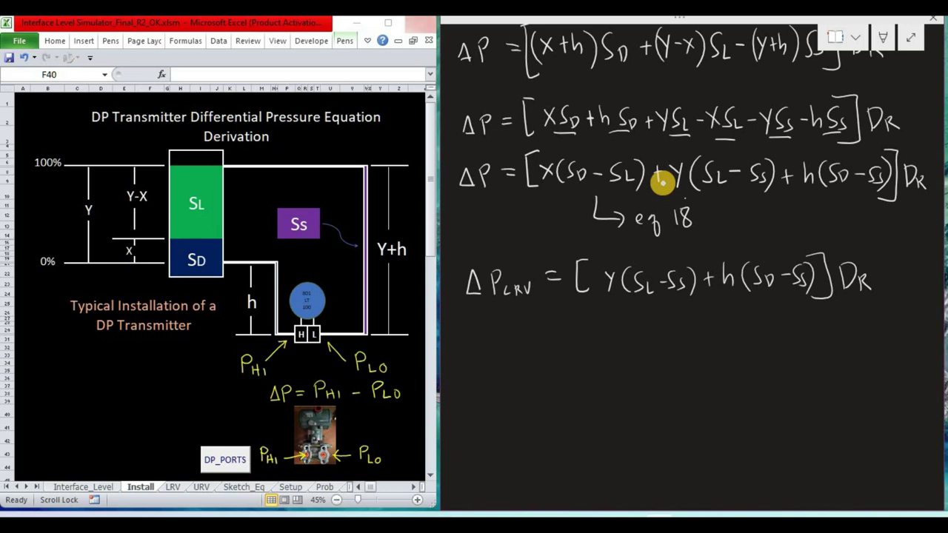
- Draw an arrow under the LRV equation and label it eq 19
left_click_drag(630, 307, 671, 333)
mouse_move(688, 314)
left_mouse_down()
mouse_move(688, 330)
mouse_move(702, 333)
left_mouse_up()
scroll(656, 179, "down", 2)
scroll(651, 177, "down", 2)
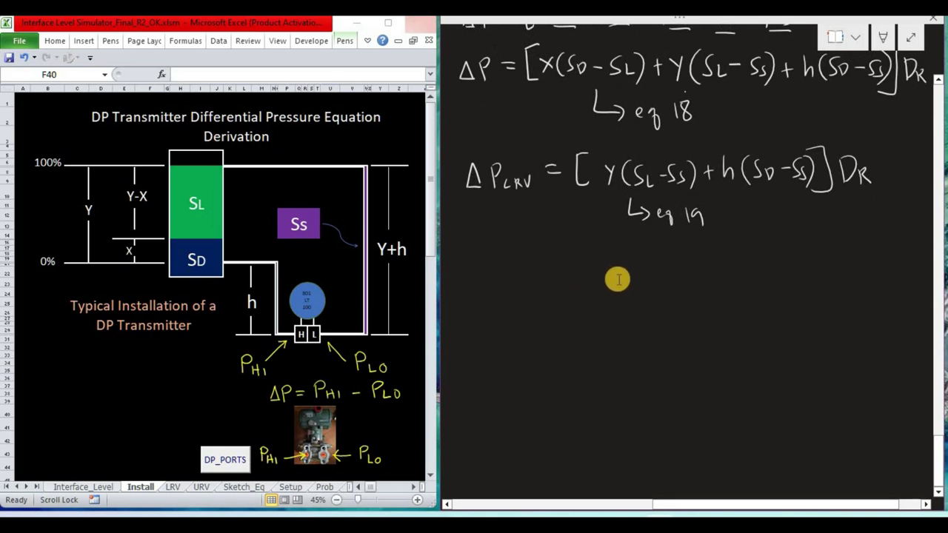
- Begin a ΔP_URV = line below eq 19
left_click(439, 304)
mouse_move(472, 286)
left_mouse_down()
mouse_move(463, 307)
mouse_move(487, 308)
mouse_move(489, 298)
mouse_move(524, 309)
left_mouse_up()
left_click_drag(524, 299, 530, 299)
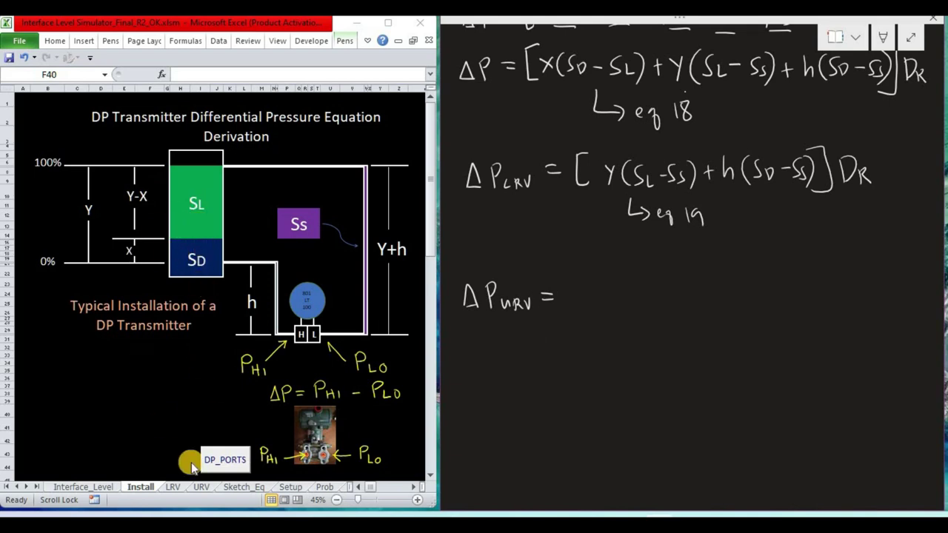
- Consult the URV sheet, return to the Install diagram, and start the first Y(SD−SL) term
left_click(202, 488)
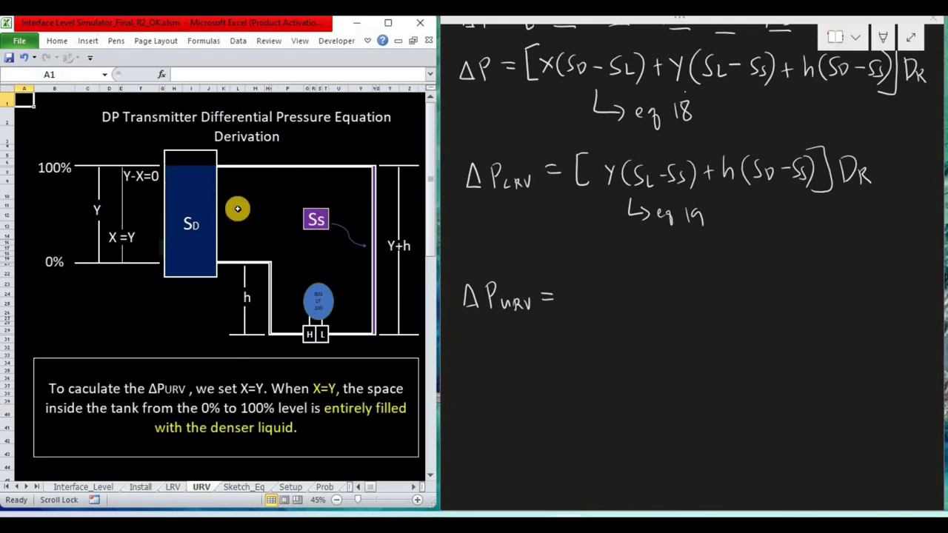
left_click(140, 488)
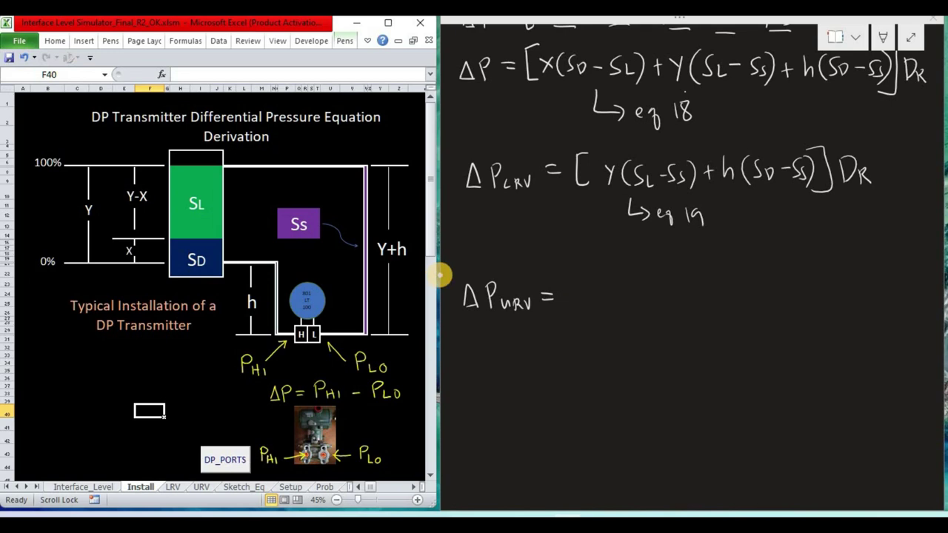
left_click_drag(571, 287, 577, 314)
mouse_move(599, 280)
left_mouse_down()
mouse_move(594, 316)
mouse_move(634, 299)
mouse_move(654, 315)
left_mouse_up()
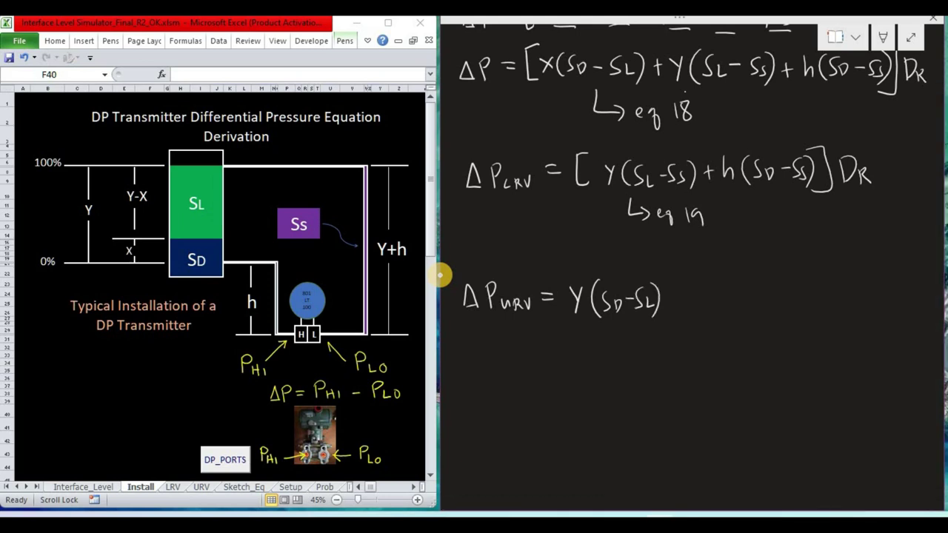
- Complete ΔP_URV = [Y(SD−SL) + Y(SL−Ss) + h(SD−Ss)]DR and begin another ΔP line
mouse_move(718, 283)
left_mouse_down()
mouse_move(704, 315)
mouse_move(750, 310)
mouse_move(759, 296)
left_mouse_up()
mouse_move(766, 288)
left_mouse_down()
mouse_move(761, 306)
mouse_move(775, 313)
mouse_move(791, 297)
left_mouse_up()
mouse_move(786, 289)
left_mouse_down()
mouse_move(786, 304)
mouse_move(825, 308)
left_mouse_up()
left_click_drag(830, 295, 853, 317)
mouse_move(565, 272)
left_mouse_down()
mouse_move(576, 336)
mouse_move(588, 265)
left_mouse_up()
mouse_move(829, 265)
left_mouse_down()
mouse_move(859, 280)
mouse_move(832, 327)
left_mouse_up()
mouse_move(874, 289)
left_mouse_down()
mouse_move(878, 312)
mouse_move(893, 307)
mouse_move(898, 316)
left_mouse_up()
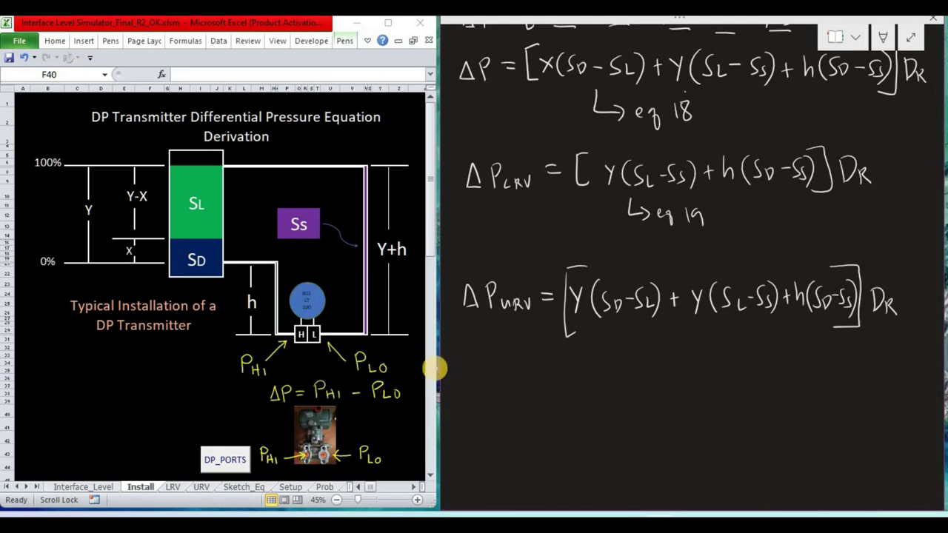
mouse_move(465, 371)
left_mouse_down()
mouse_move(483, 374)
mouse_move(506, 361)
mouse_move(517, 373)
mouse_move(529, 360)
left_mouse_up()
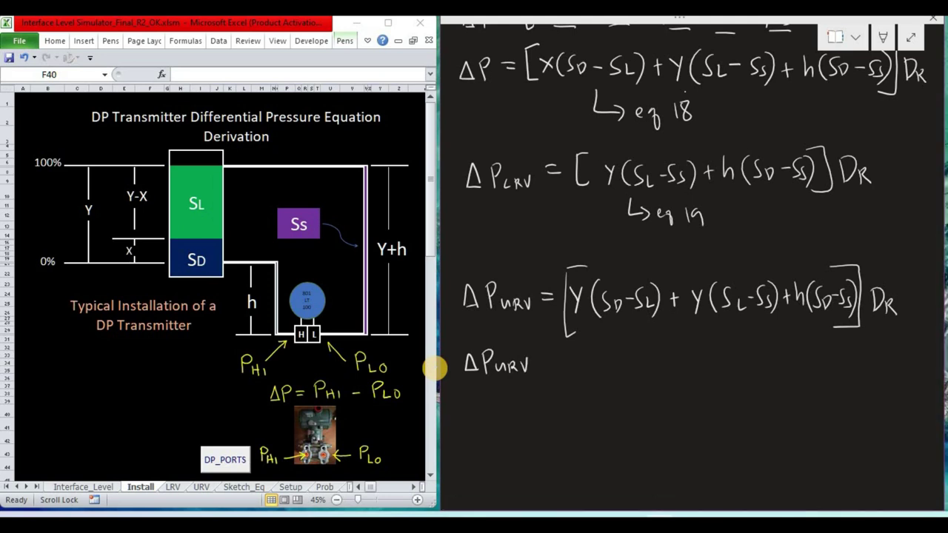
- Write the expanded terms [YSD − YSL + YSL − YSs + h(SD−Ss)]DR after ΔP_URV =
mouse_move(582, 352)
left_mouse_down()
mouse_move(575, 375)
mouse_move(629, 362)
left_mouse_up()
mouse_move(634, 352)
left_mouse_down()
mouse_move(630, 372)
mouse_move(675, 362)
mouse_move(676, 372)
mouse_move(701, 371)
mouse_move(724, 360)
left_mouse_up()
mouse_move(730, 349)
left_mouse_down()
mouse_move(723, 369)
mouse_move(734, 369)
left_mouse_up()
mouse_move(746, 359)
left_mouse_down()
mouse_move(742, 369)
mouse_move(798, 366)
left_mouse_up()
mouse_move(808, 357)
left_mouse_down()
mouse_move(807, 369)
mouse_move(827, 370)
left_mouse_up()
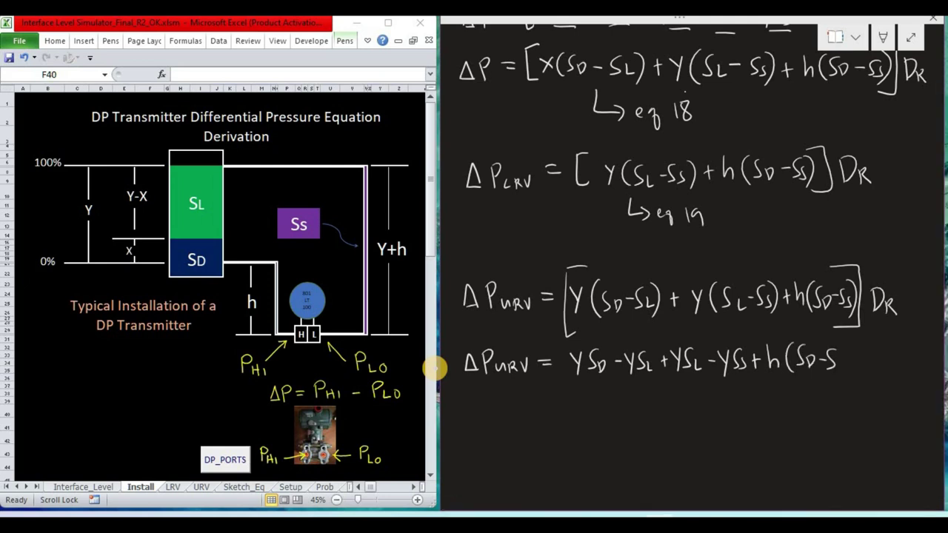
mouse_move(841, 337)
left_mouse_down()
mouse_move(853, 376)
mouse_move(843, 379)
left_mouse_up()
left_click_drag(571, 341, 568, 382)
left_click_drag(866, 348, 867, 370)
left_click_drag(874, 358, 875, 369)
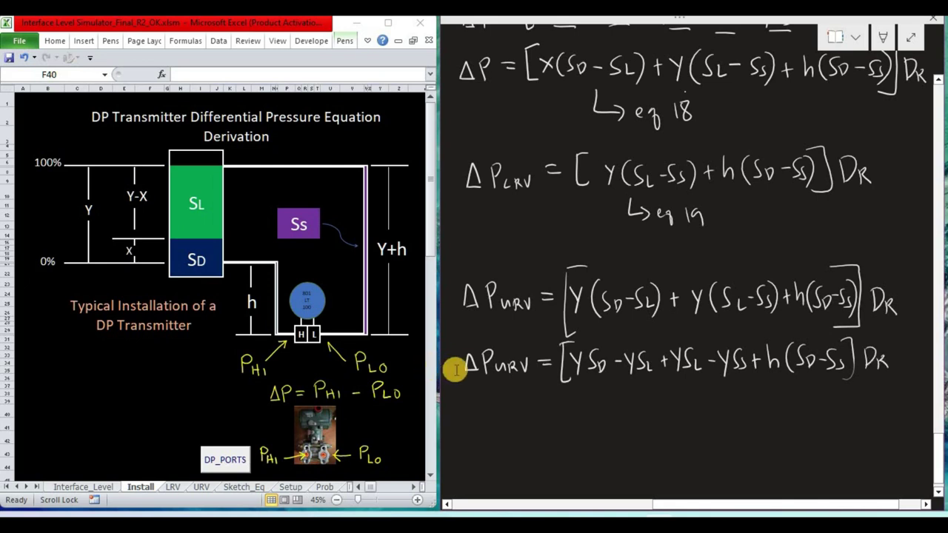
scroll(541, 383, "down", 3)
scroll(549, 382, "down", 1)
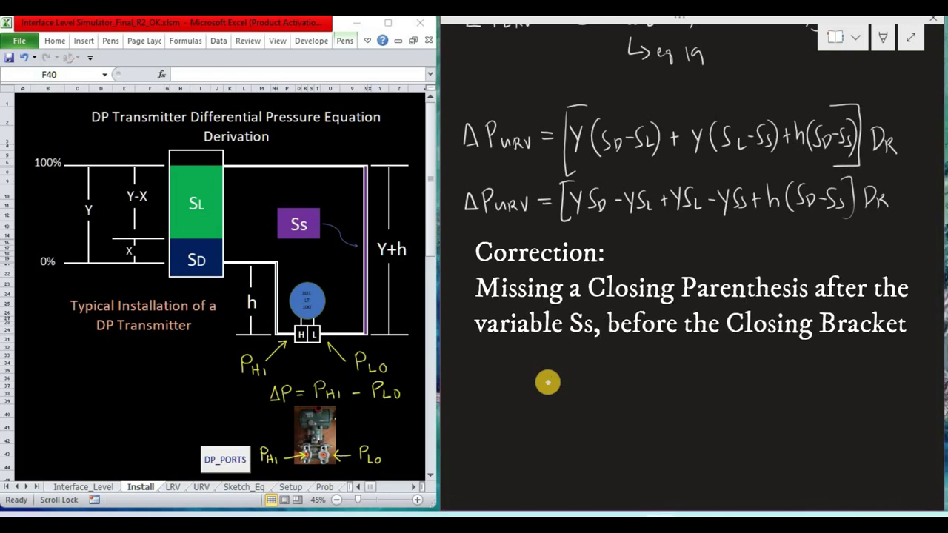
- Cancel the −YSL and +YSL terms and start the simplified ΔP_URV = YSD line
left_click_drag(654, 175, 625, 217)
left_click_drag(701, 175, 668, 215)
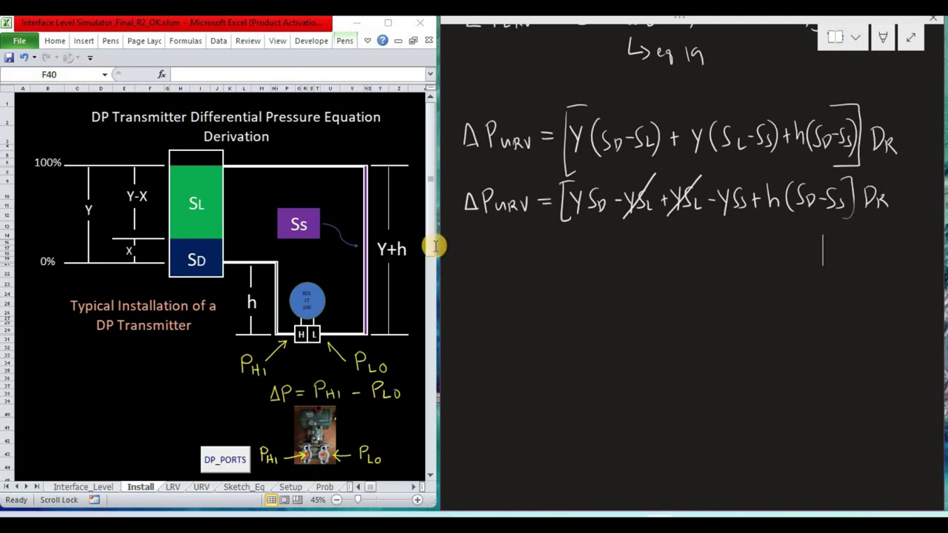
mouse_move(465, 269)
left_mouse_down()
mouse_move(487, 272)
mouse_move(487, 261)
left_mouse_up()
mouse_move(497, 260)
left_mouse_down()
mouse_move(500, 269)
mouse_move(508, 261)
left_mouse_up()
mouse_move(511, 259)
left_mouse_down()
mouse_move(511, 272)
mouse_move(530, 255)
left_mouse_up()
mouse_move(540, 258)
left_mouse_down()
mouse_move(577, 268)
mouse_move(575, 280)
left_mouse_up()
mouse_move(598, 247)
left_mouse_down()
mouse_move(588, 272)
mouse_move(603, 276)
left_mouse_up()
left_click_drag(604, 263, 604, 276)
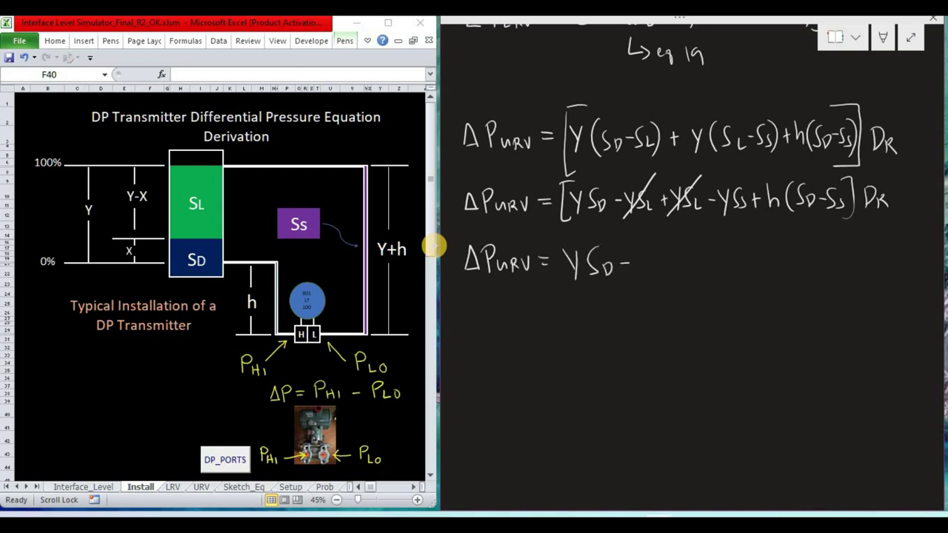
- Complete the simplified line as ΔP_URV = [YSD − YSs + h(SD−Ss)]DR
left_click_drag(727, 220, 749, 218)
mouse_move(650, 253)
left_mouse_down()
mouse_move(644, 283)
mouse_move(710, 264)
left_mouse_up()
mouse_move(720, 249)
left_mouse_down()
mouse_move(721, 274)
mouse_move(786, 274)
left_mouse_up()
left_click_drag(803, 265, 805, 285)
mouse_move(814, 240)
left_mouse_down()
mouse_move(829, 286)
mouse_move(806, 290)
left_mouse_up()
mouse_move(837, 258)
left_mouse_down()
mouse_move(839, 276)
mouse_move(854, 279)
left_mouse_up()
left_click_drag(856, 261, 864, 274)
mouse_move(565, 238)
left_mouse_down()
mouse_move(560, 277)
mouse_move(570, 283)
left_mouse_up()
left_click_drag(563, 238, 580, 232)
- Start a fourth ΔP_URV = line and underline YSD − YSs to group them
mouse_move(472, 323)
left_mouse_down()
mouse_move(465, 344)
mouse_move(479, 345)
left_mouse_up()
mouse_move(478, 345)
left_mouse_down()
mouse_move(468, 347)
mouse_move(488, 348)
left_mouse_up()
mouse_move(487, 320)
left_mouse_down()
mouse_move(487, 335)
mouse_move(515, 336)
mouse_move(519, 346)
left_mouse_up()
mouse_move(518, 331)
left_mouse_down()
mouse_move(525, 345)
mouse_move(539, 328)
left_mouse_up()
left_click_drag(548, 328, 559, 326)
left_click_drag(548, 336, 558, 334)
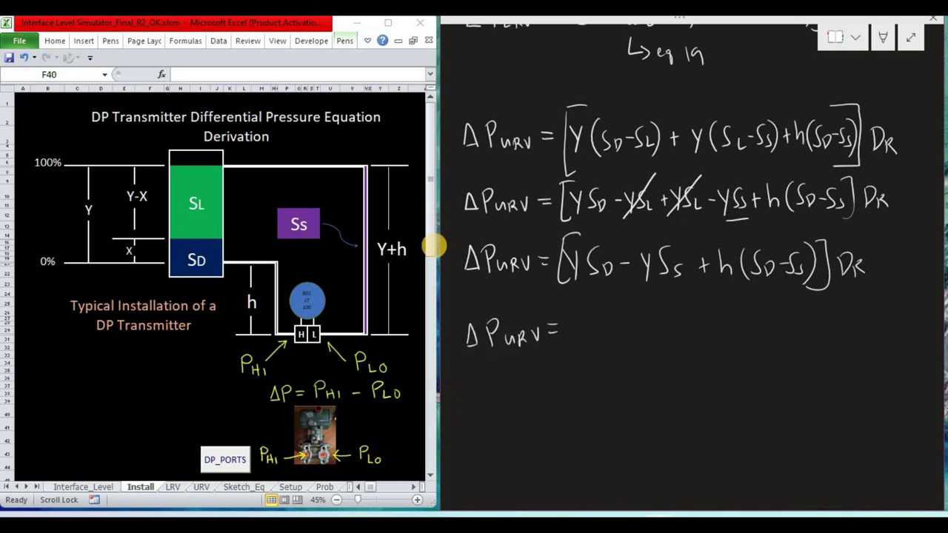
left_click_drag(583, 285, 676, 284)
- Write the factored form [Y(SD−Ss) + h(SD−Ss)]DR on the fourth line
mouse_move(571, 312)
left_mouse_down()
mouse_move(582, 346)
mouse_move(595, 346)
left_mouse_up()
left_click_drag(618, 309, 616, 346)
left_click_drag(633, 315, 624, 339)
mouse_move(639, 328)
left_mouse_down()
mouse_move(638, 341)
mouse_move(665, 329)
left_mouse_up()
mouse_move(678, 316)
left_mouse_down()
mouse_move(669, 335)
mouse_move(688, 337)
left_mouse_up()
left_click_drag(732, 307, 728, 335)
left_click_drag(729, 328, 757, 345)
mouse_move(773, 307)
left_mouse_down()
mouse_move(763, 337)
mouse_move(781, 338)
left_mouse_up()
left_click_drag(782, 323, 783, 338)
mouse_move(819, 309)
left_mouse_down()
mouse_move(806, 334)
mouse_move(825, 339)
left_mouse_up()
left_click_drag(831, 304, 837, 349)
left_click_drag(859, 311, 861, 334)
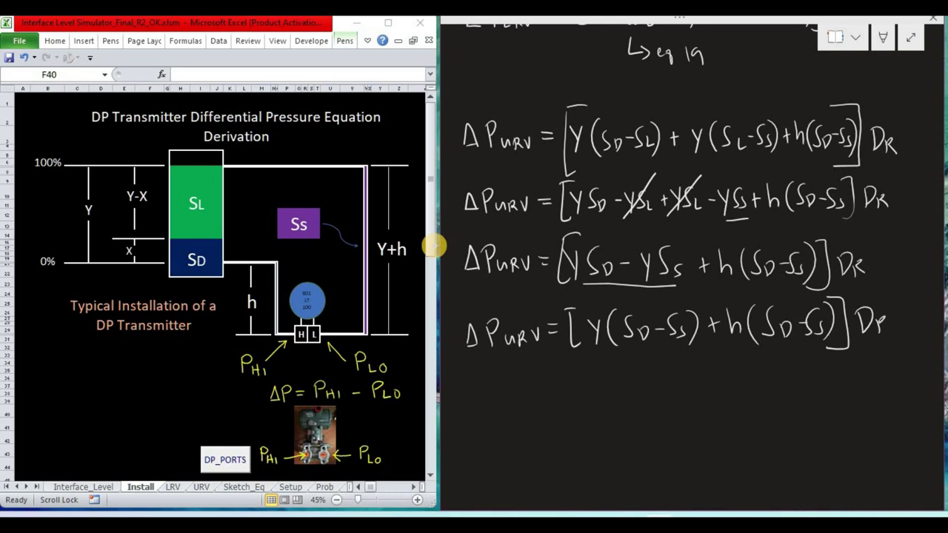
scroll(641, 269, "down", 5)
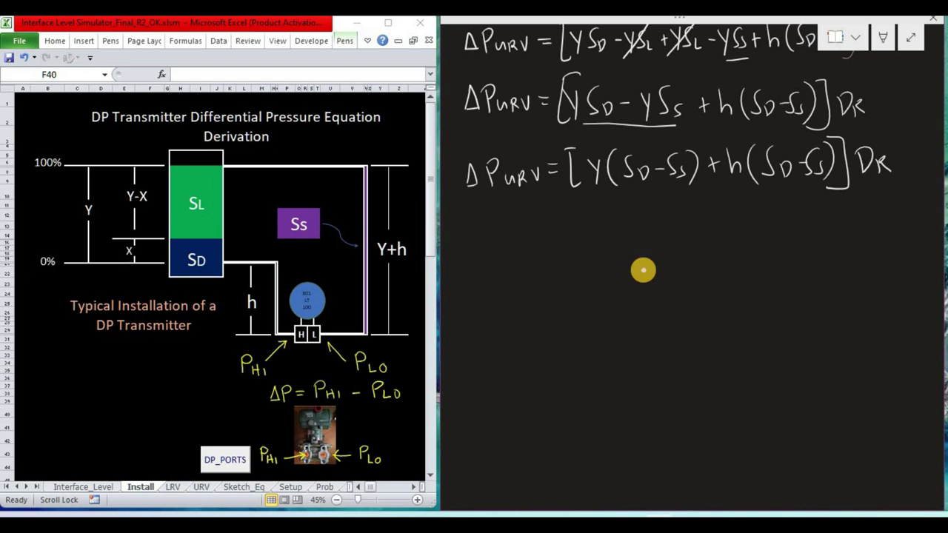
- Write ΔP_URV = (Y+h)(SD−Ss)DR on a new line
mouse_move(474, 243)
left_mouse_down()
mouse_move(468, 265)
mouse_move(483, 265)
left_mouse_up()
mouse_move(468, 264)
left_mouse_down()
mouse_move(499, 263)
mouse_move(499, 252)
mouse_move(526, 265)
left_mouse_up()
mouse_move(526, 252)
left_mouse_down()
mouse_move(536, 264)
mouse_move(548, 247)
mouse_move(606, 251)
left_mouse_up()
mouse_move(611, 237)
left_mouse_down()
mouse_move(606, 263)
mouse_move(631, 248)
left_mouse_up()
mouse_move(626, 237)
left_mouse_down()
mouse_move(626, 254)
mouse_move(642, 255)
left_mouse_up()
left_click_drag(599, 226, 593, 266)
mouse_move(650, 224)
left_mouse_down()
mouse_move(654, 265)
mouse_move(671, 273)
left_mouse_up()
mouse_move(693, 230)
left_mouse_down()
mouse_move(683, 257)
mouse_move(713, 246)
mouse_move(713, 261)
mouse_move(731, 242)
left_mouse_up()
mouse_move(744, 228)
left_mouse_down()
mouse_move(735, 250)
mouse_move(743, 256)
left_mouse_up()
left_click_drag(753, 243, 747, 258)
mouse_move(754, 224)
left_mouse_down()
mouse_move(755, 274)
mouse_move(798, 251)
left_mouse_up()
left_click_drag(800, 248, 814, 259)
- Draw an arrow beneath the equation and label it eq 20
mouse_move(631, 289)
left_mouse_down()
mouse_move(650, 320)
mouse_move(691, 311)
mouse_move(707, 324)
left_mouse_up()
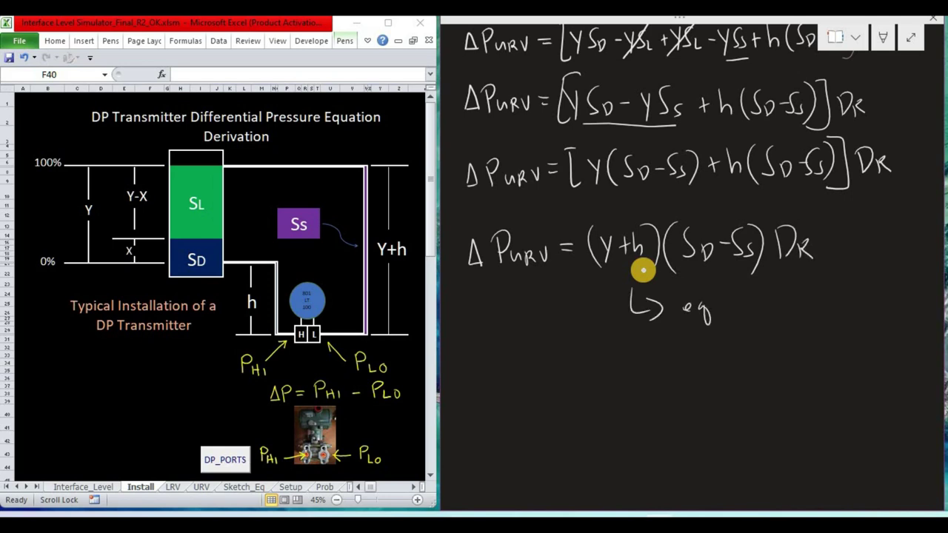
scroll(643, 271, "up", 5)
scroll(649, 276, "down", 5)
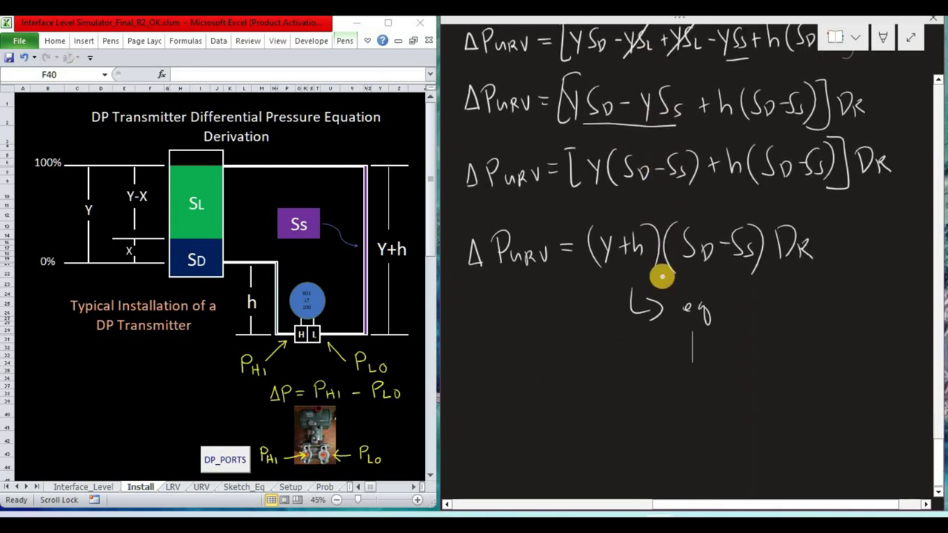
left_click_drag(725, 300, 736, 316)
left_click_drag(743, 298, 744, 299)
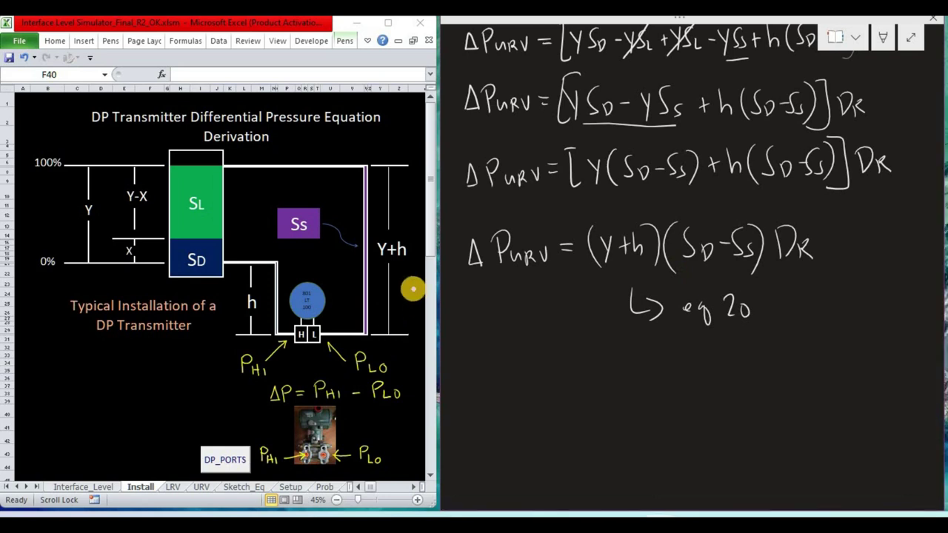
- Begin the ΔP_SPAN = line with ΔP on the right side
left_click_drag(467, 386, 489, 386)
mouse_move(487, 365)
left_mouse_down()
mouse_move(489, 379)
mouse_move(506, 385)
left_mouse_up()
mouse_move(511, 378)
left_mouse_down()
mouse_move(511, 393)
mouse_move(536, 372)
left_mouse_up()
left_click_drag(552, 367, 563, 367)
left_click_drag(554, 375, 596, 381)
mouse_move(604, 361)
left_mouse_down()
mouse_move(604, 384)
mouse_move(606, 370)
mouse_move(635, 383)
mouse_move(647, 370)
mouse_move(692, 381)
mouse_move(705, 369)
mouse_move(736, 380)
mouse_move(753, 362)
left_mouse_up()
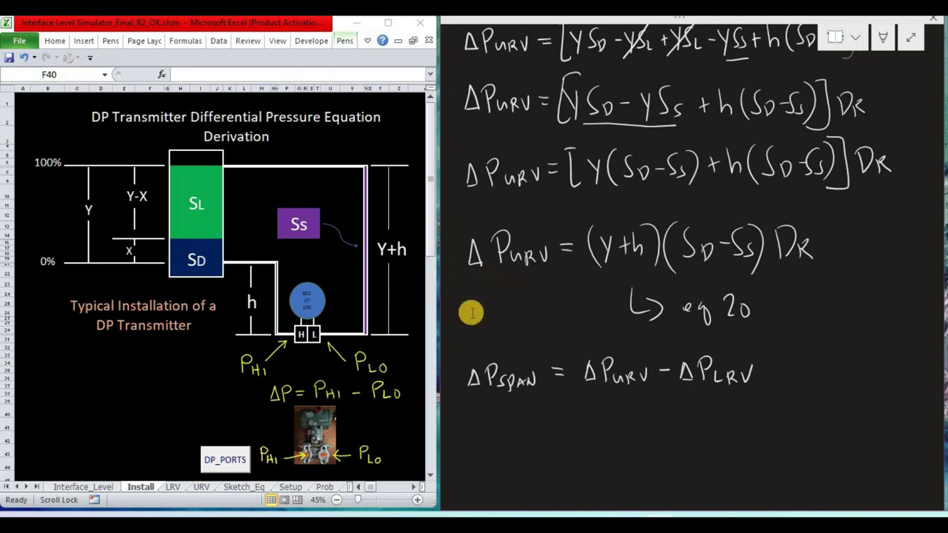
- Finish ΔP_SPAN = ΔP_URV − ΔP_LRV and tick off eq 20
scroll(670, 300, "down", 1)
scroll(675, 299, "left", 1)
mouse_move(457, 412)
left_mouse_down()
mouse_move(452, 430)
mouse_move(457, 412)
mouse_move(466, 431)
mouse_move(528, 422)
left_mouse_up()
left_click_drag(841, 235, 862, 234)
- Substitute the URV expression (Y+h)(SD−Ss) into the span line
left_click_drag(534, 416, 539, 424)
mouse_move(544, 417)
left_mouse_down()
mouse_move(535, 431)
mouse_move(551, 426)
left_mouse_up()
mouse_move(547, 420)
left_mouse_down()
mouse_move(564, 425)
mouse_move(532, 434)
left_mouse_up()
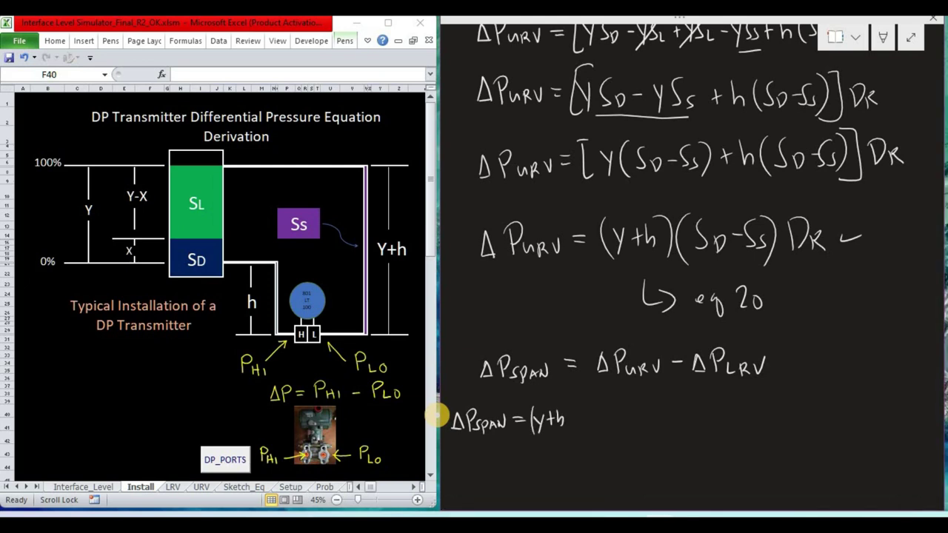
left_click_drag(568, 408, 573, 434)
mouse_move(586, 407)
left_mouse_down()
mouse_move(583, 437)
mouse_move(606, 426)
mouse_move(601, 434)
left_mouse_up()
mouse_move(610, 426)
left_mouse_down()
mouse_move(622, 419)
mouse_move(621, 432)
mouse_move(640, 441)
mouse_move(693, 420)
left_mouse_up()
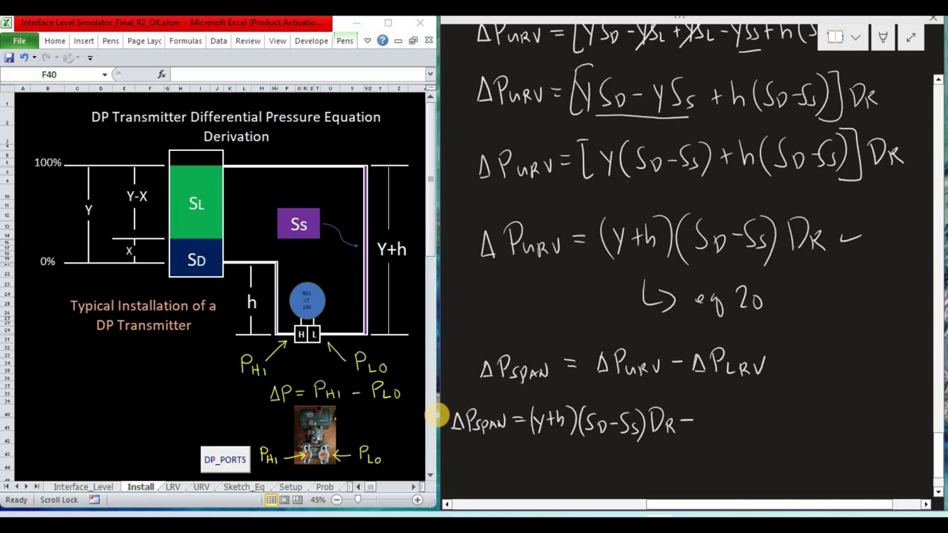
- Write the subtracted LRV terms Y(SL−Ss) and h(SD−Ss)
scroll(620, 319, "up", 2)
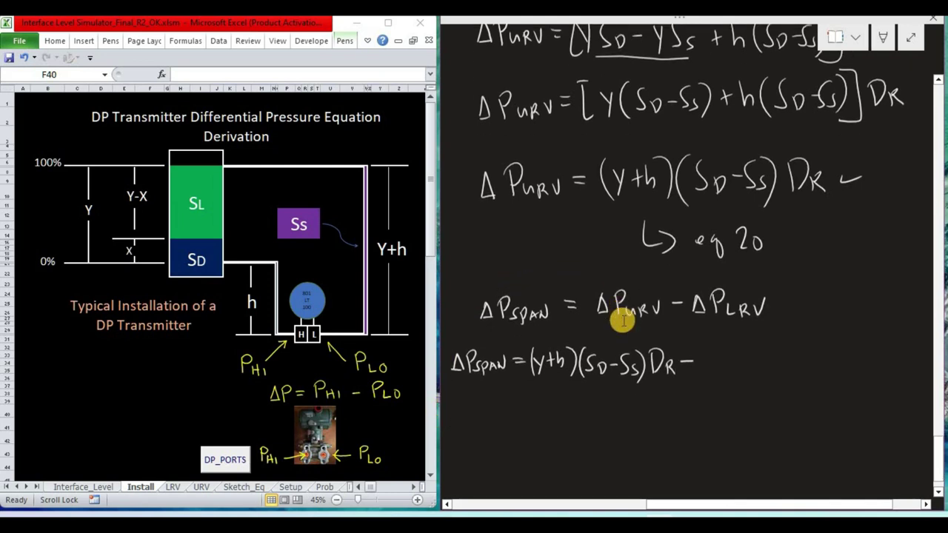
scroll(623, 320, "up", 6)
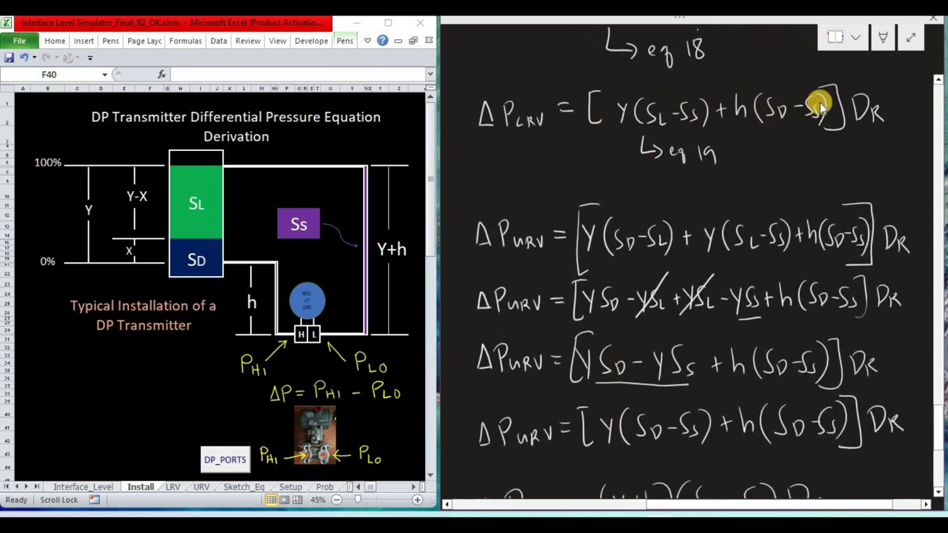
scroll(726, 201, "down", 10)
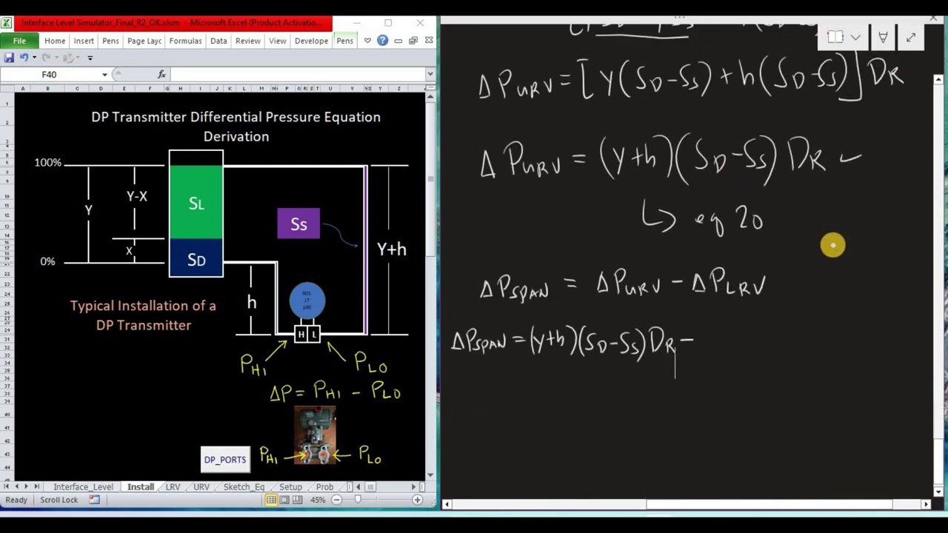
mouse_move(701, 332)
left_mouse_down()
mouse_move(703, 358)
mouse_move(748, 359)
left_mouse_up()
left_click_drag(748, 347, 757, 356)
mouse_move(774, 347)
left_mouse_down()
mouse_move(769, 357)
mouse_move(778, 365)
left_mouse_up()
left_click_drag(802, 330, 817, 361)
left_click_drag(827, 338, 817, 355)
mouse_move(830, 347)
left_mouse_down()
mouse_move(830, 359)
mouse_move(868, 354)
mouse_move(859, 363)
left_mouse_up()
- Bracket the LRV terms, change the sign before h to plus, and multiply by DR
left_click_drag(872, 324, 864, 364)
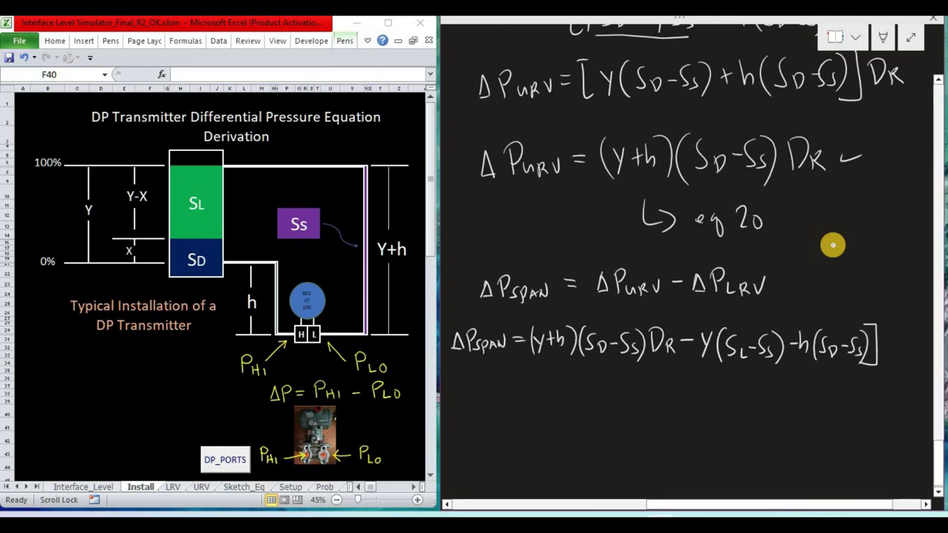
left_click_drag(697, 323, 707, 362)
left_click_drag(693, 320, 711, 320)
left_click_drag(795, 336, 794, 353)
mouse_move(883, 336)
left_mouse_down()
mouse_move(884, 356)
mouse_move(901, 345)
left_mouse_up()
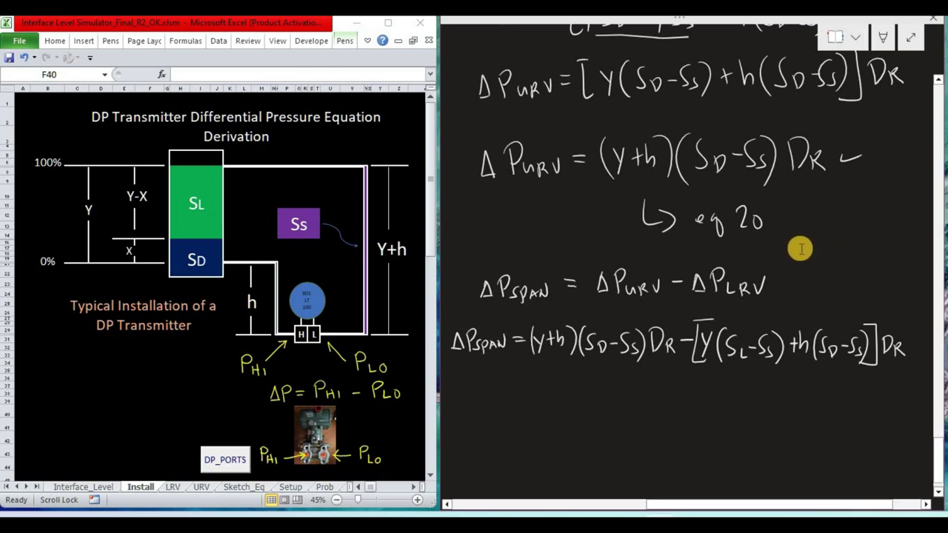
- Start a simplified ΔP_SPAN = (Y+h)(SD−Ss) line below
scroll(797, 249, "down", 2)
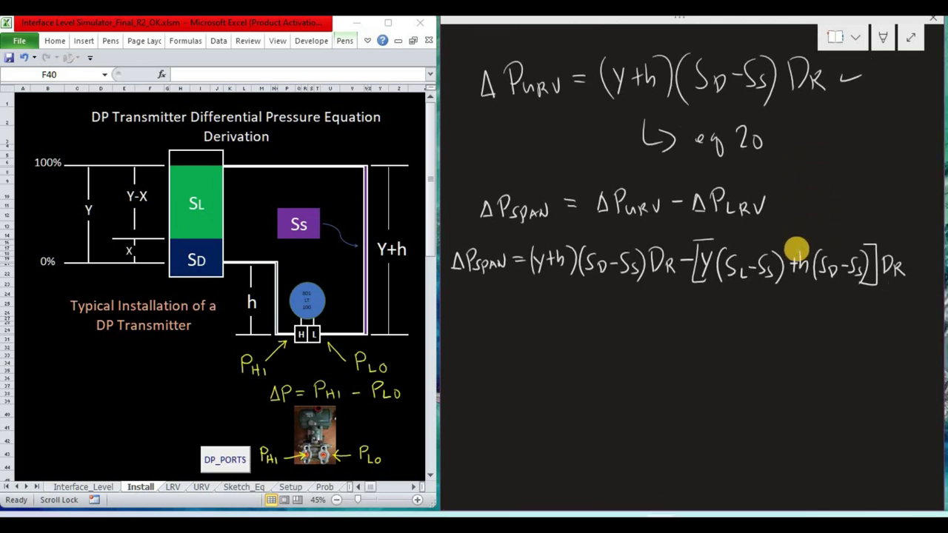
mouse_move(453, 326)
left_mouse_down()
mouse_move(472, 331)
mouse_move(472, 319)
mouse_move(480, 331)
left_mouse_up()
left_click_drag(493, 321, 495, 327)
mouse_move(500, 331)
left_mouse_down()
mouse_move(519, 314)
mouse_move(538, 322)
left_mouse_up()
mouse_move(546, 315)
left_mouse_down()
mouse_move(551, 338)
mouse_move(564, 325)
left_mouse_up()
mouse_move(560, 320)
left_mouse_down()
mouse_move(579, 327)
mouse_move(546, 336)
left_mouse_up()
mouse_move(580, 306)
left_mouse_down()
mouse_move(582, 338)
mouse_move(607, 331)
left_mouse_up()
mouse_move(610, 319)
left_mouse_down()
mouse_move(635, 337)
mouse_move(661, 323)
left_mouse_up()
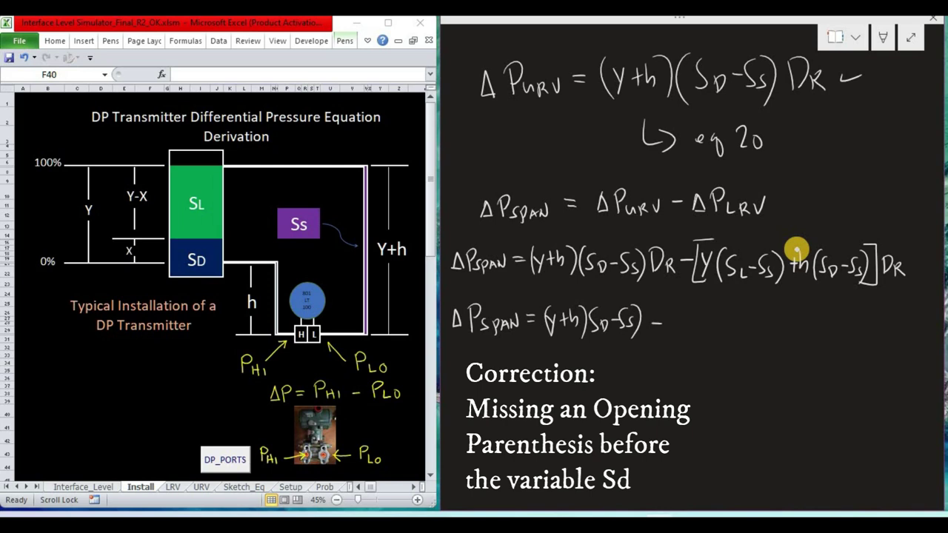
- Finish the ΔPspan line with the (SL−Ss) and −h(SD−Ss) terms, enclose it in brackets, and multiply by DR
left_click_drag(673, 317, 678, 326)
mouse_move(682, 314)
left_mouse_down()
mouse_move(678, 337)
mouse_move(729, 325)
left_mouse_up()
mouse_move(743, 311)
left_mouse_down()
mouse_move(732, 332)
mouse_move(747, 335)
left_mouse_up()
mouse_move(747, 311)
left_mouse_down()
mouse_move(751, 339)
mouse_move(772, 325)
left_mouse_up()
mouse_move(775, 311)
left_mouse_down()
mouse_move(772, 332)
mouse_move(790, 343)
mouse_move(812, 328)
mouse_move(835, 329)
left_mouse_up()
mouse_move(843, 316)
left_mouse_down()
mouse_move(834, 331)
mouse_move(851, 342)
left_mouse_up()
left_click_drag(852, 302, 851, 348)
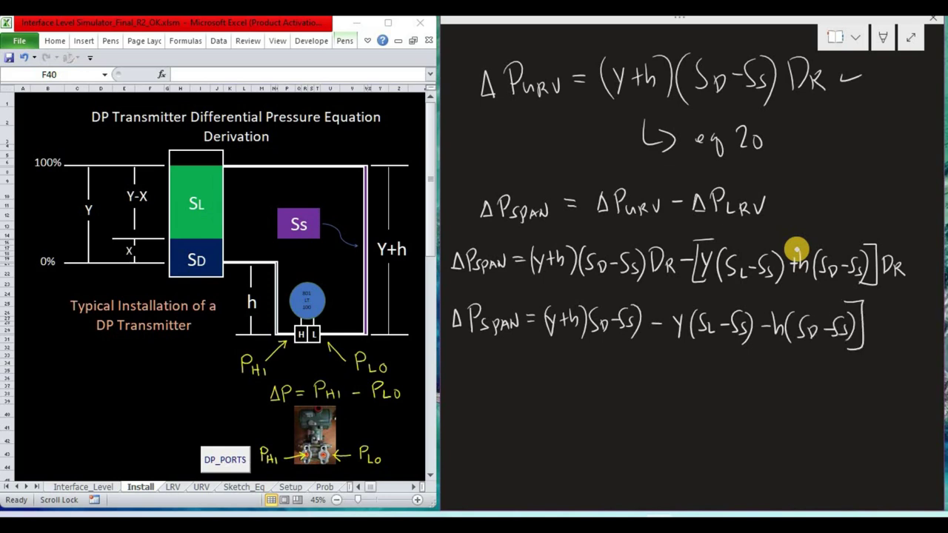
mouse_move(539, 297)
left_mouse_down()
mouse_move(548, 338)
mouse_move(554, 292)
left_mouse_up()
mouse_move(876, 315)
left_mouse_down()
mouse_move(877, 337)
mouse_move(903, 338)
left_mouse_up()
- Below it, begin the expanded line ΔPspan = ySD − ySs + hSD
scroll(711, 230, "down", 3)
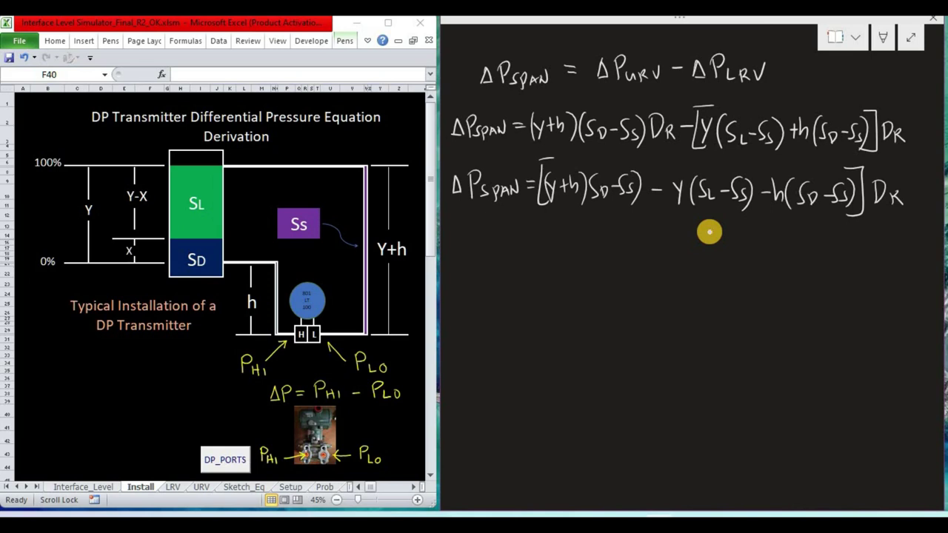
mouse_move(458, 235)
left_mouse_down()
mouse_move(458, 255)
mouse_move(472, 257)
left_mouse_up()
mouse_move(472, 234)
left_mouse_down()
mouse_move(483, 239)
mouse_move(477, 247)
left_mouse_up()
mouse_move(492, 246)
left_mouse_down()
mouse_move(487, 259)
mouse_move(497, 265)
mouse_move(520, 246)
mouse_move(553, 260)
mouse_move(600, 250)
left_mouse_up()
mouse_move(606, 237)
left_mouse_down()
mouse_move(601, 259)
mouse_move(638, 245)
mouse_move(632, 255)
left_mouse_up()
mouse_move(637, 234)
left_mouse_down()
mouse_move(636, 255)
mouse_move(657, 257)
left_mouse_up()
mouse_move(658, 248)
left_mouse_down()
mouse_move(658, 258)
mouse_move(760, 262)
mouse_move(769, 253)
mouse_move(769, 267)
mouse_move(860, 268)
left_mouse_up()
- Bracket the expanded terms and append the DR factor
left_click_drag(872, 236, 873, 280)
left_click_drag(544, 226, 553, 271)
mouse_move(889, 247)
left_mouse_down()
mouse_move(889, 265)
mouse_move(903, 268)
left_mouse_up()
left_click_drag(913, 253, 914, 271)
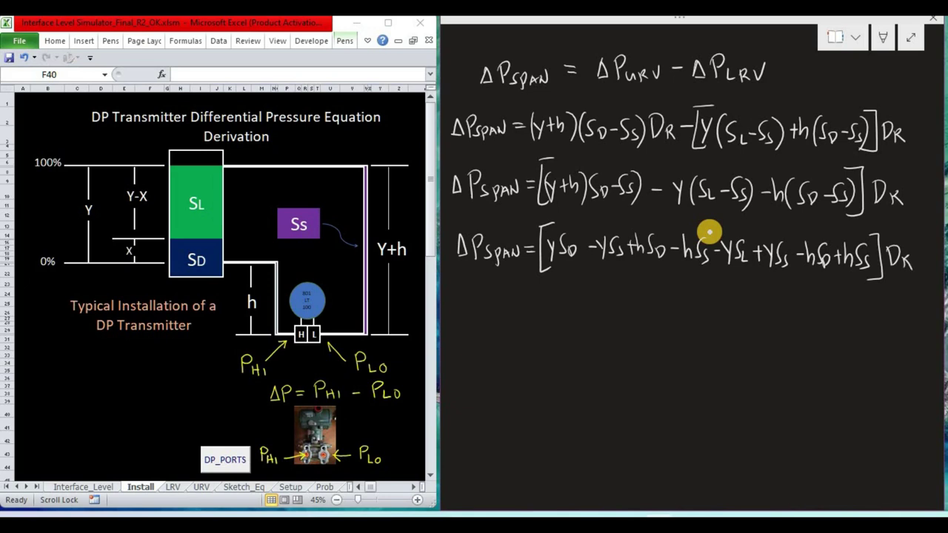
- Strike out the cancelling pairs: ySs, hSD and hSs terms
left_click_drag(621, 224, 592, 262)
left_click_drag(795, 233, 759, 268)
left_click_drag(633, 259, 667, 222)
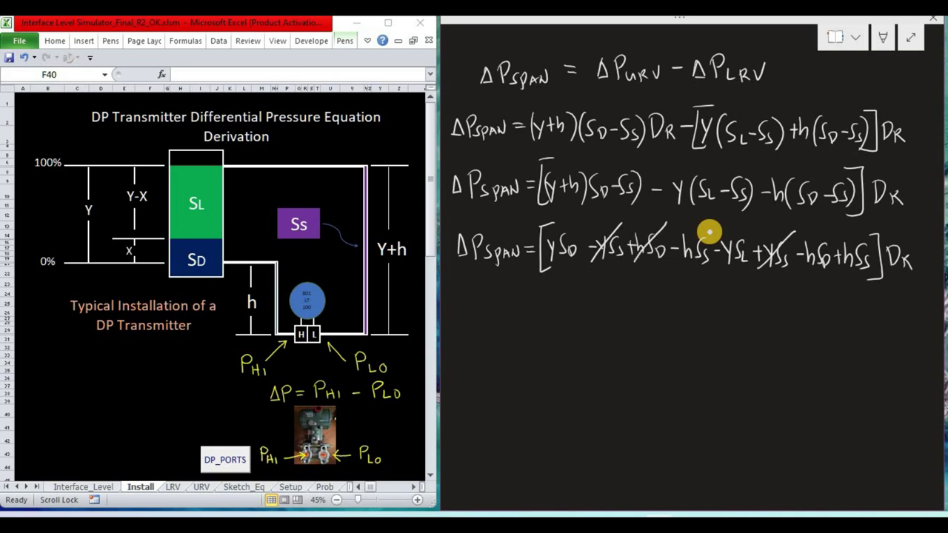
left_click_drag(803, 271, 834, 231)
left_click_drag(680, 264, 709, 233)
left_click_drag(846, 271, 874, 233)
- Write the simplified result ΔPspan = Y(SD − SL)DR on a new line
left_click_drag(461, 322, 484, 323)
left_click_drag(480, 298, 506, 329)
mouse_move(507, 310)
left_mouse_down()
mouse_move(522, 319)
mouse_move(533, 308)
mouse_move(563, 312)
left_mouse_up()
mouse_move(557, 271)
left_mouse_down()
mouse_move(579, 268)
mouse_move(583, 316)
left_mouse_up()
left_click_drag(588, 295, 585, 331)
mouse_move(601, 292)
left_mouse_down()
mouse_move(599, 334)
mouse_move(619, 326)
left_mouse_up()
mouse_move(619, 312)
left_mouse_down()
mouse_move(619, 326)
mouse_move(646, 314)
left_mouse_up()
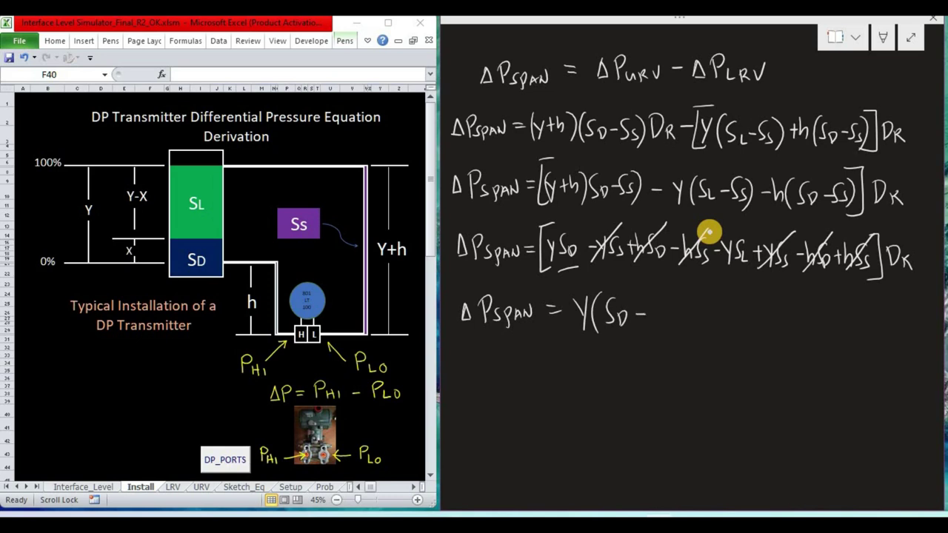
left_click_drag(733, 268, 744, 267)
mouse_move(668, 300)
left_mouse_down()
mouse_move(655, 324)
mouse_move(685, 339)
left_mouse_up()
mouse_move(705, 296)
left_mouse_down()
mouse_move(703, 324)
mouse_move(720, 326)
left_mouse_up()
left_click_drag(721, 309, 733, 326)
- Draw an arrow under the result and label it eq 21
mouse_move(597, 341)
left_mouse_down()
mouse_move(613, 373)
mouse_move(642, 359)
mouse_move(646, 370)
left_mouse_up()
left_click_drag(656, 361, 655, 369)
left_click_drag(658, 360, 658, 380)
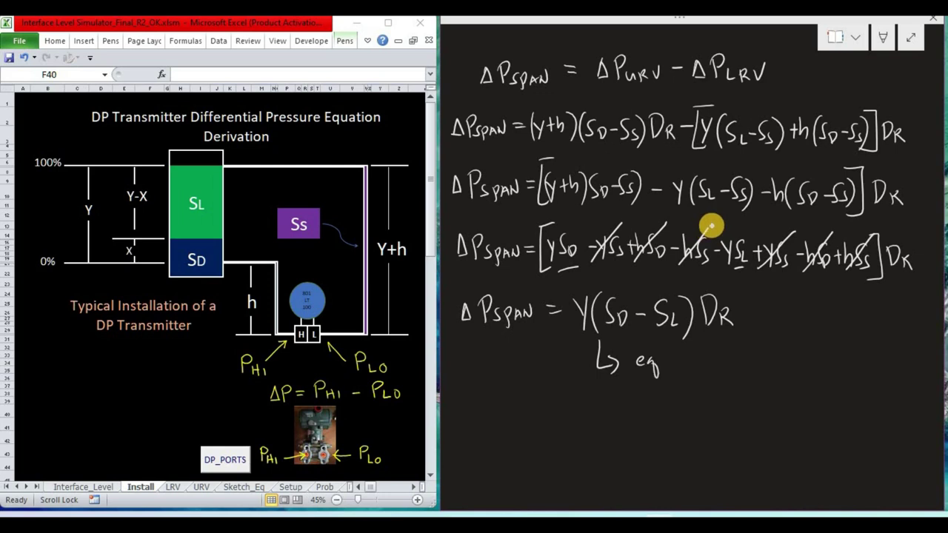
scroll(710, 226, "up", 2)
scroll(709, 228, "down", 3)
left_click_drag(641, 332, 641, 362)
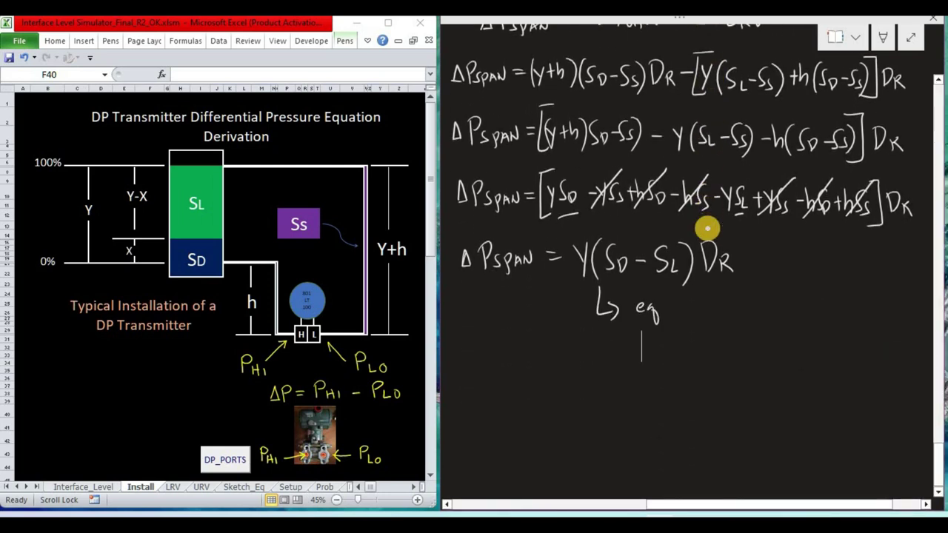
key("ctrl+z")
left_click_drag(675, 304, 686, 318)
left_click_drag(692, 300, 685, 356)
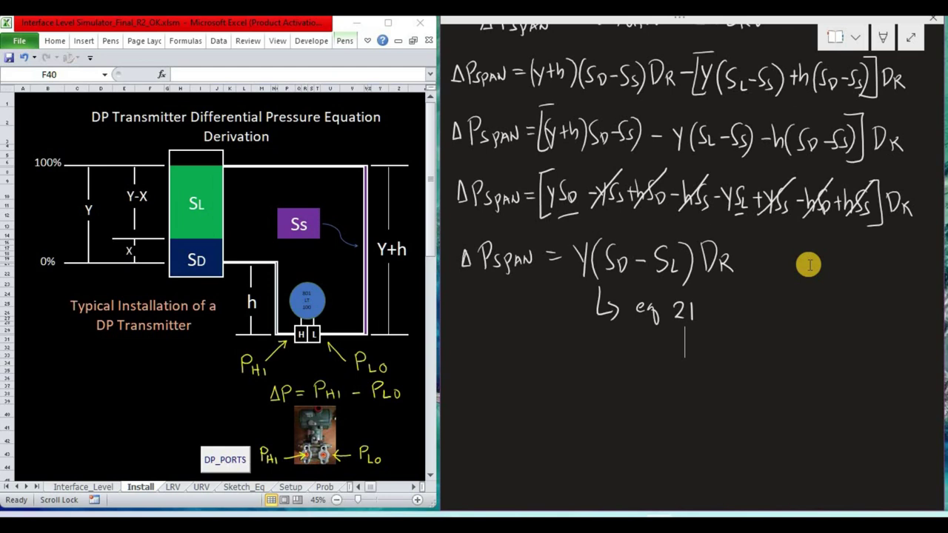
- Focus the Excel workbook, maximize it, and open the Prob sheet with Y=220, X=50, h=30
left_click(242, 400)
left_click(244, 489)
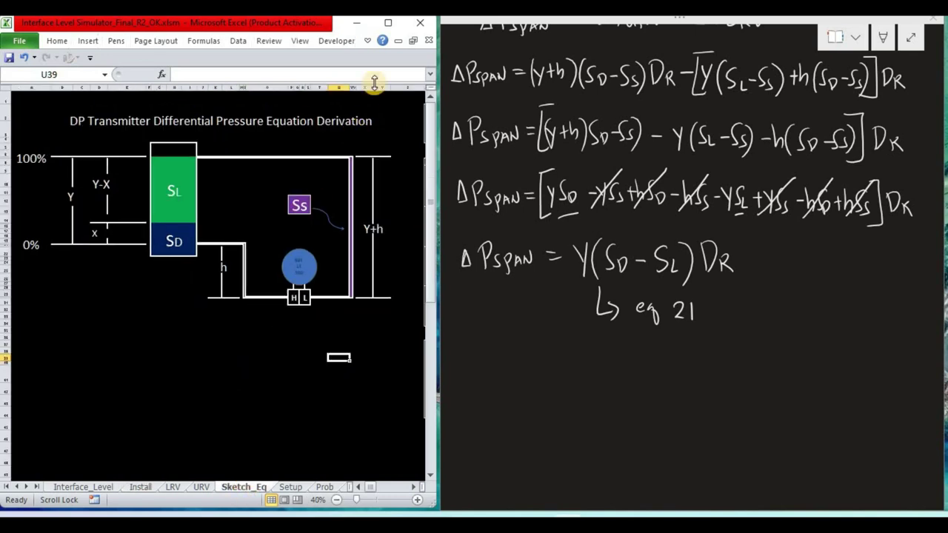
left_click(388, 25)
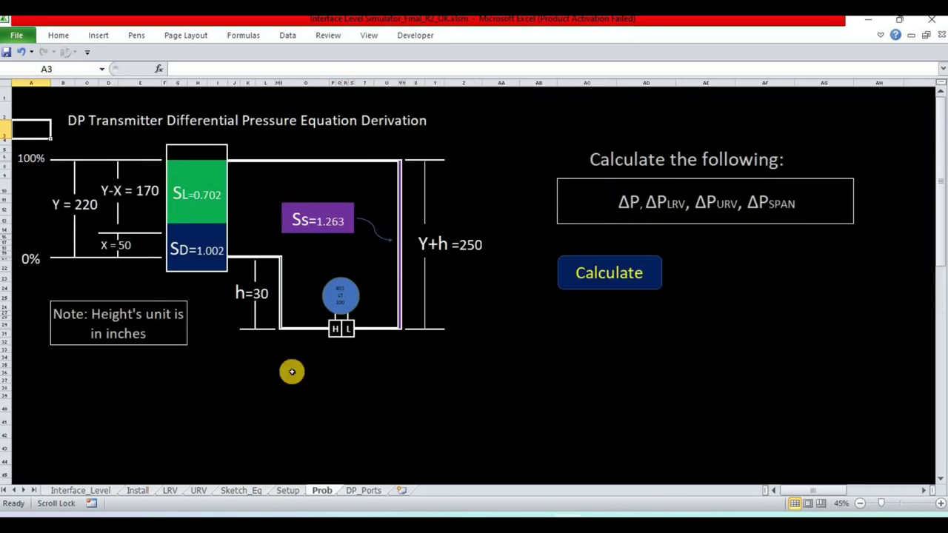
left_click(292, 371)
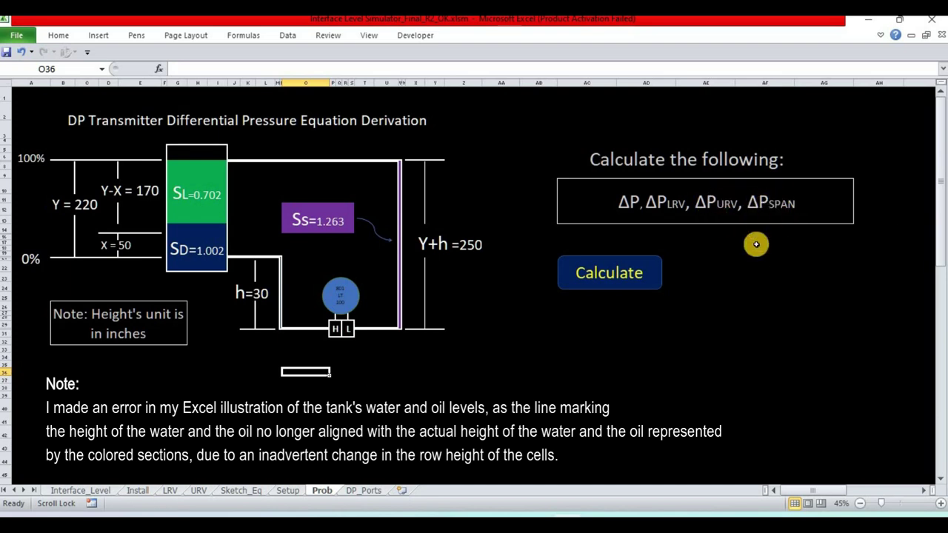
- Calculate the problem into the Interface_Level simulator (ΔP −116.250 in H2O) and show the ΔP equation picture
left_click(612, 285)
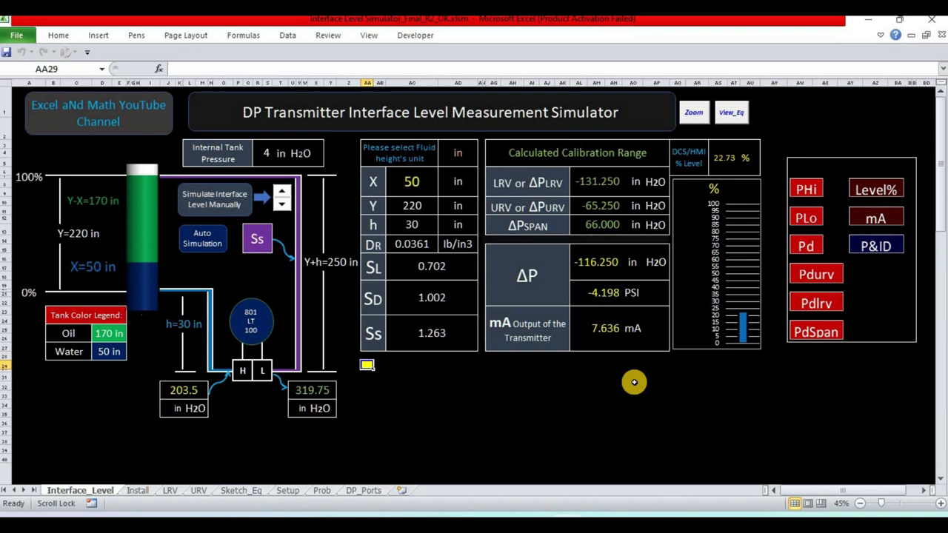
left_click(804, 248)
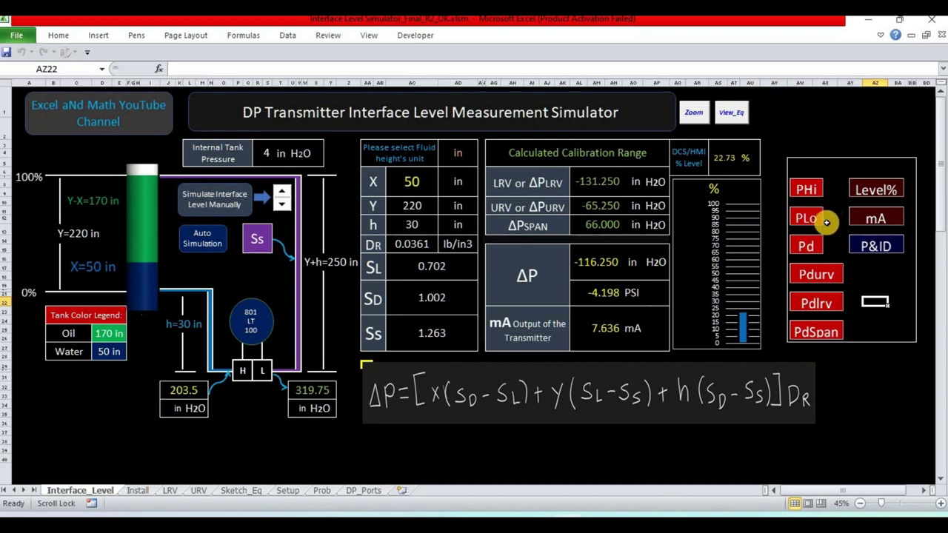
- Show the ΔPURV, ΔPLRV and ΔPSPAN equations in turn, then delete the equation picture
left_click(815, 275)
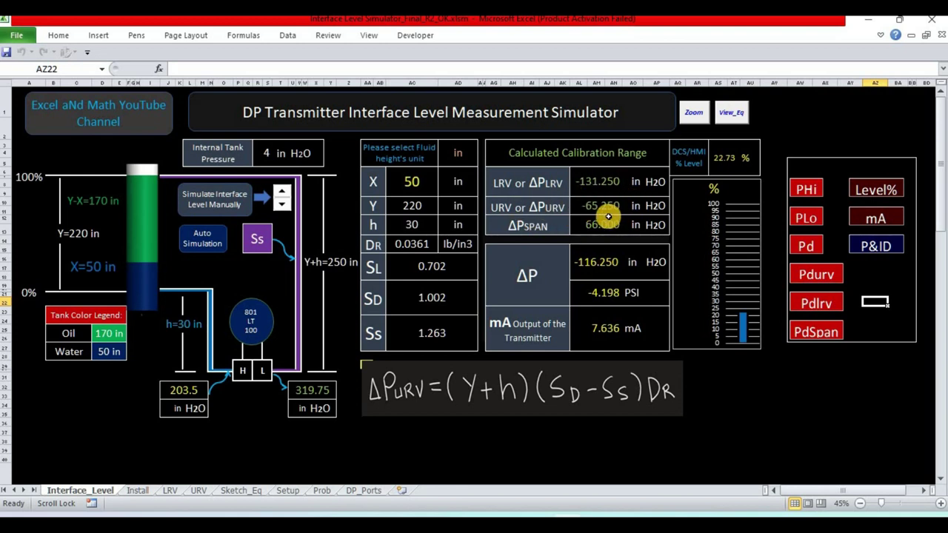
left_click(817, 303)
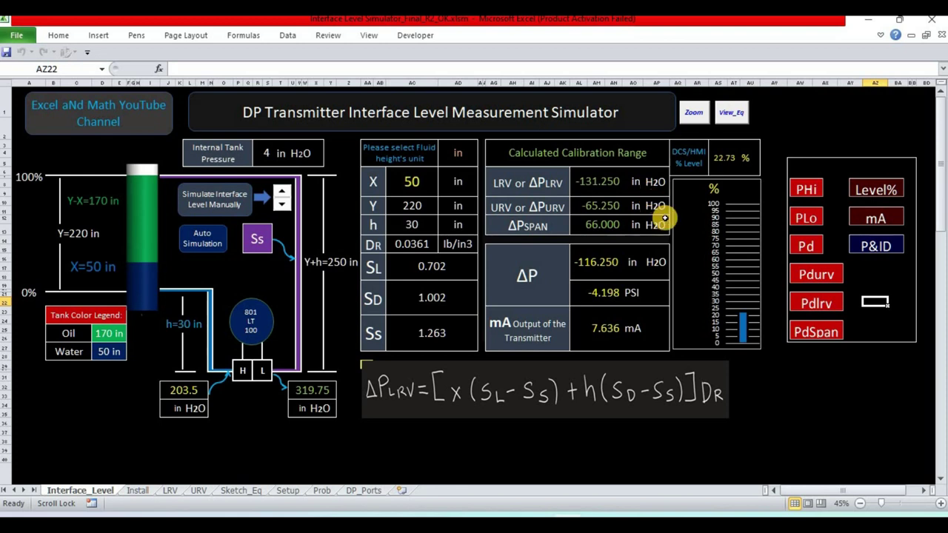
left_click(818, 334)
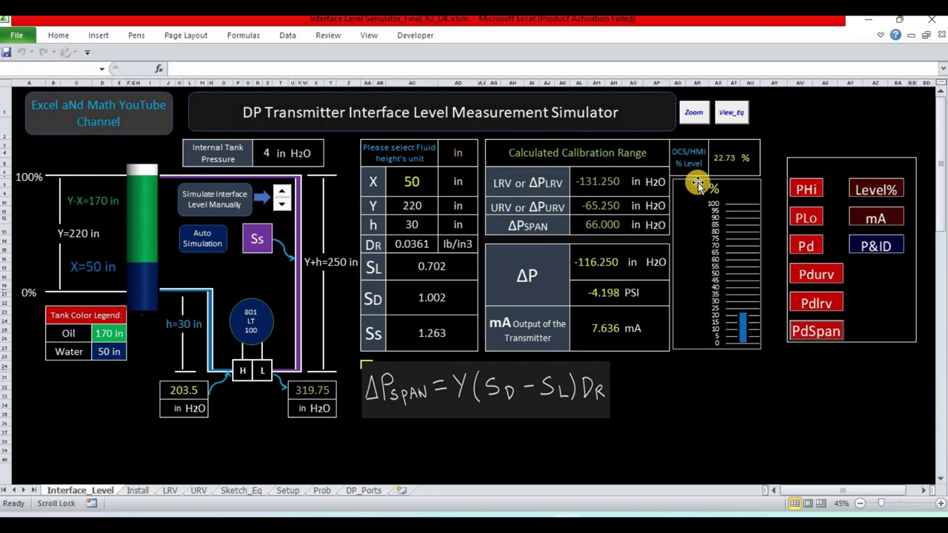
key("Delete")
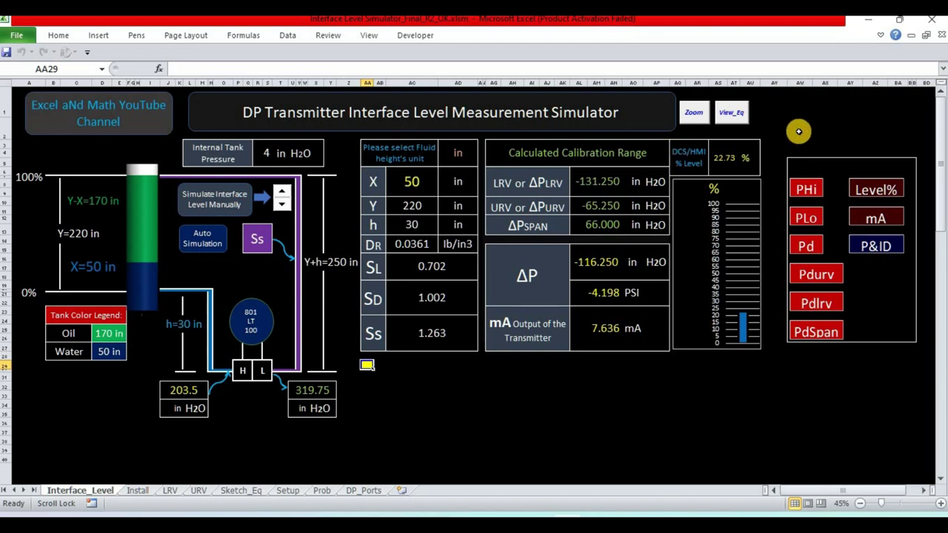
- Zoom the Interface_Level simulator and start Auto Simulation to step the interface level X
left_click(694, 112)
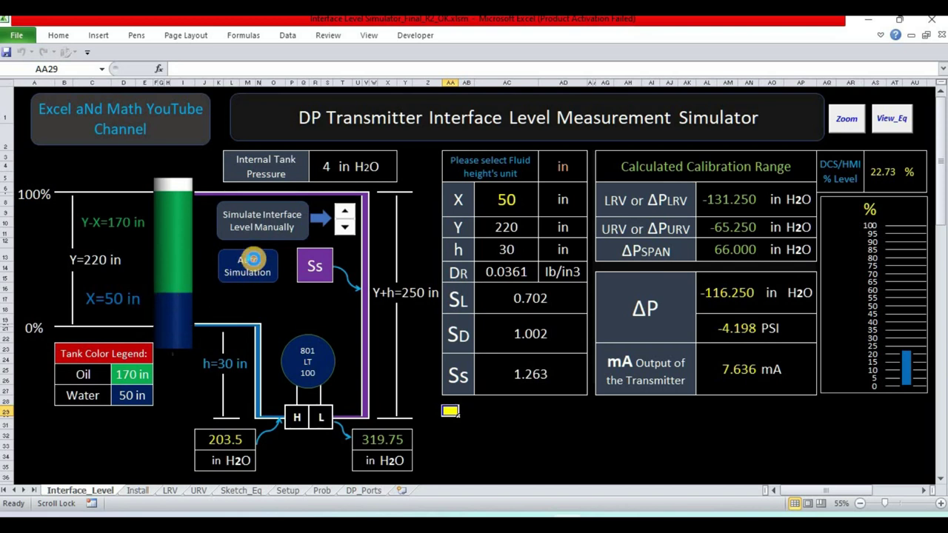
left_click(253, 258)
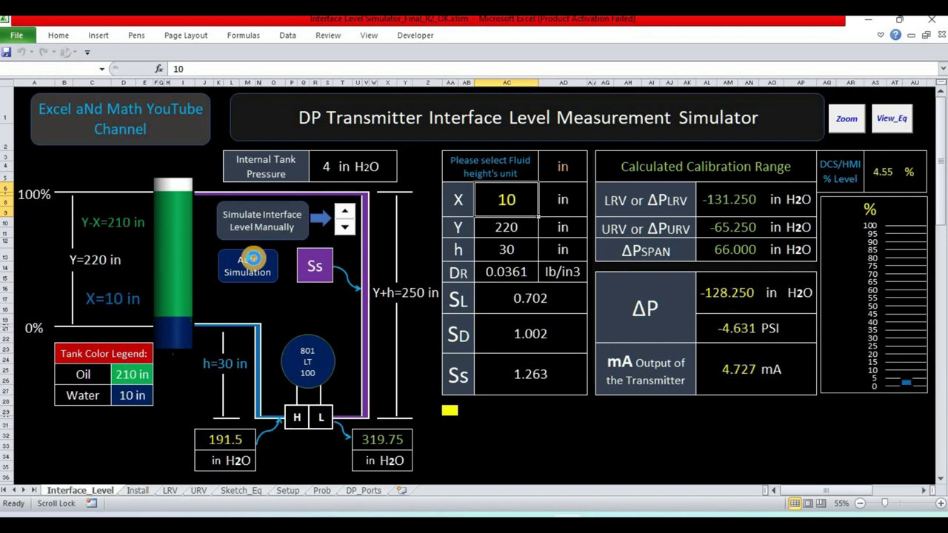